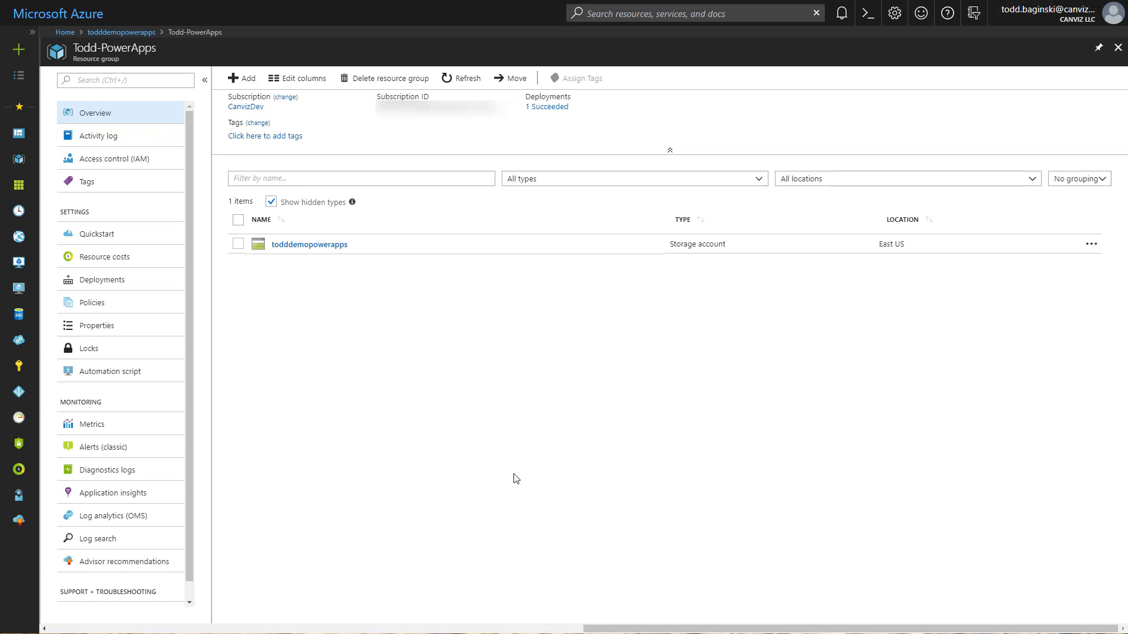
Open the resource group's storage account and view the contents of its images and pdfs blob containers.
left_click(320, 246)
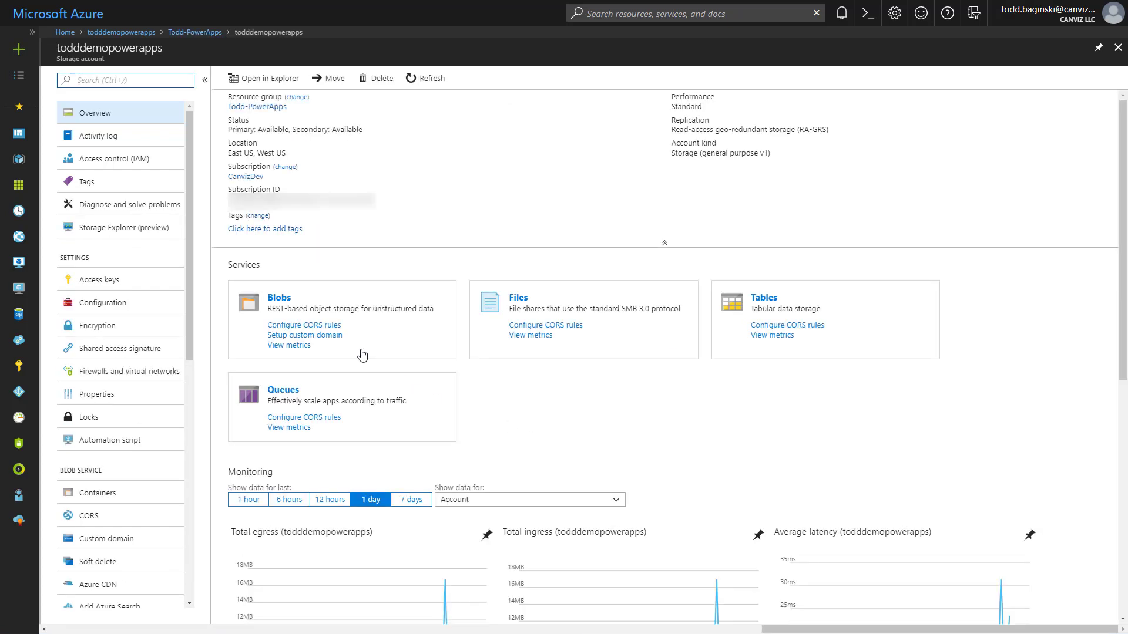
left_click(279, 298)
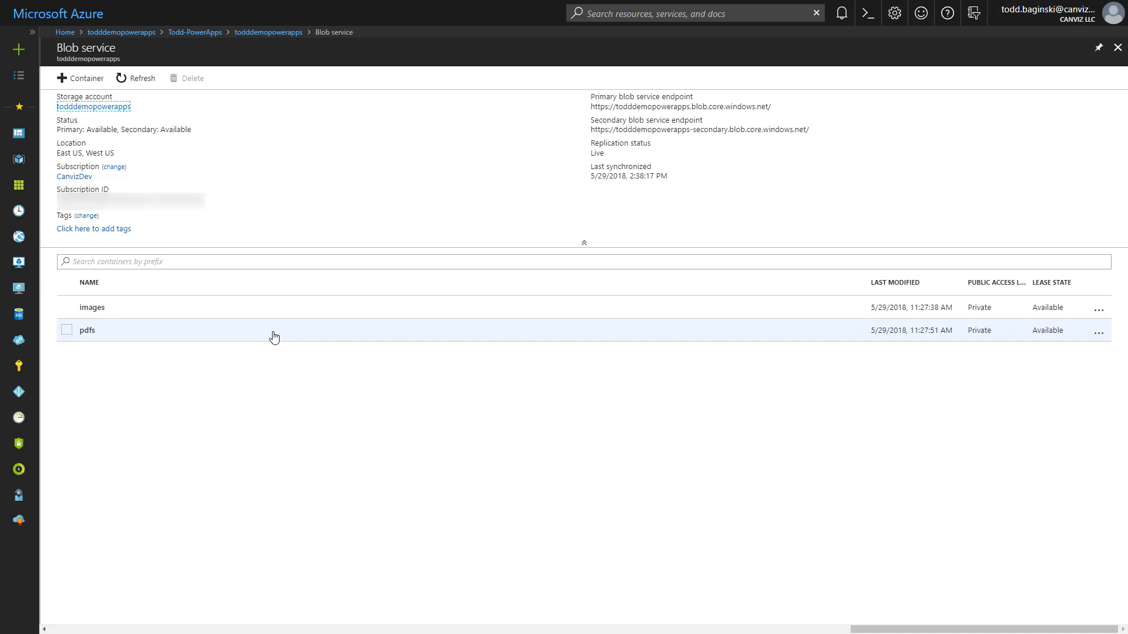
left_click(276, 321)
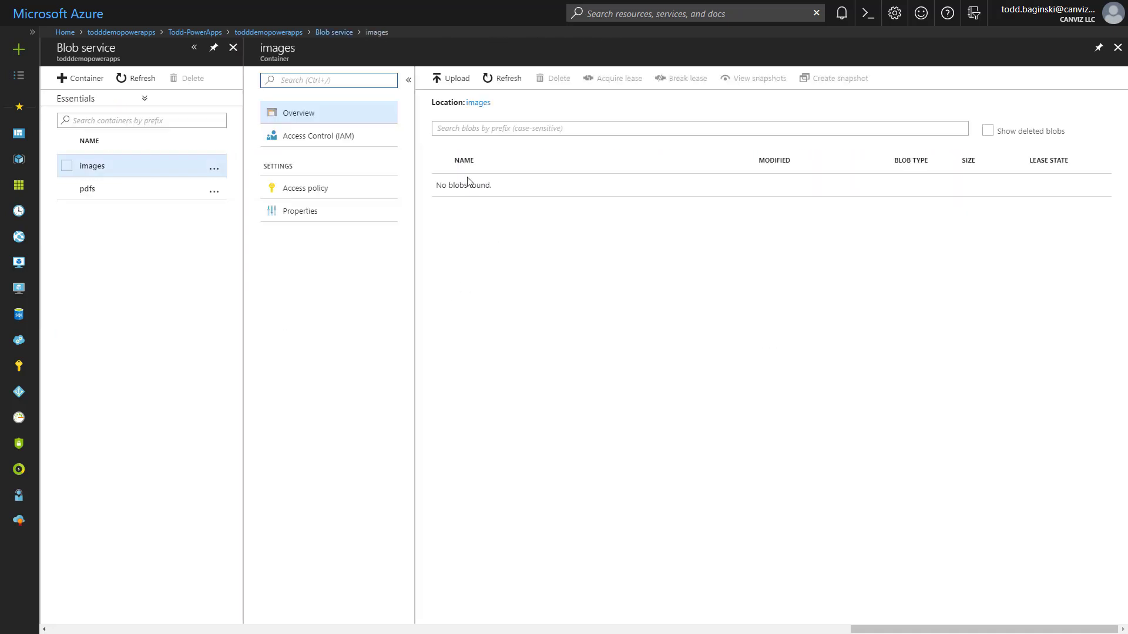
left_click(109, 189)
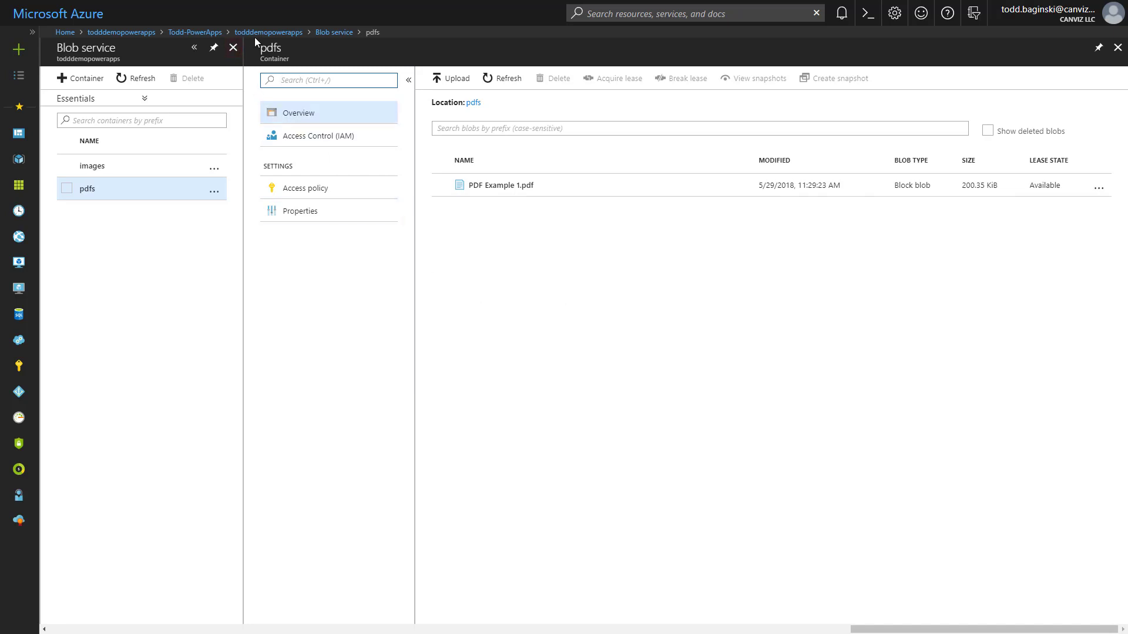
Return to the storage account's overview and open its access keys.
left_click(140, 33)
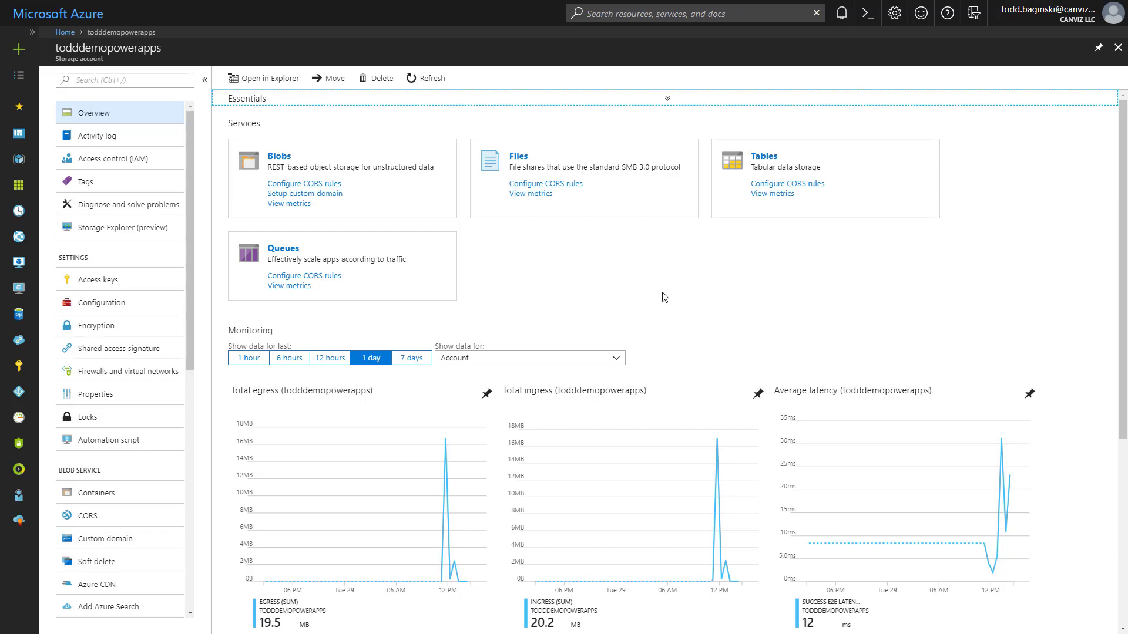
left_click(141, 281)
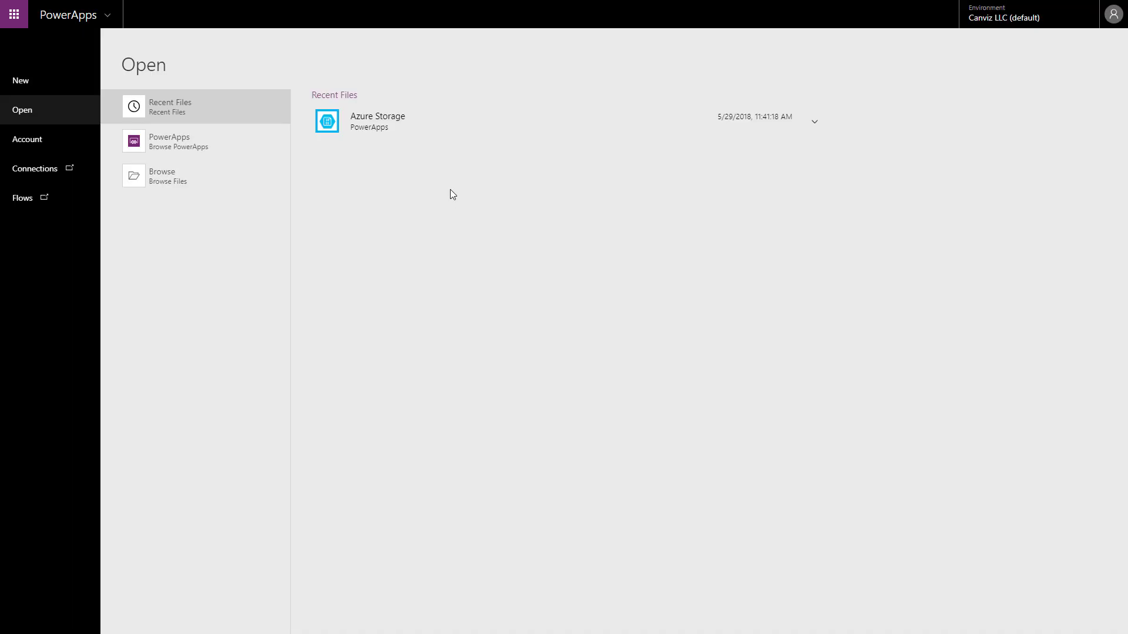
In PowerApps, open the recent Azure Storage app for editing and show its data sources.
left_click(442, 124)
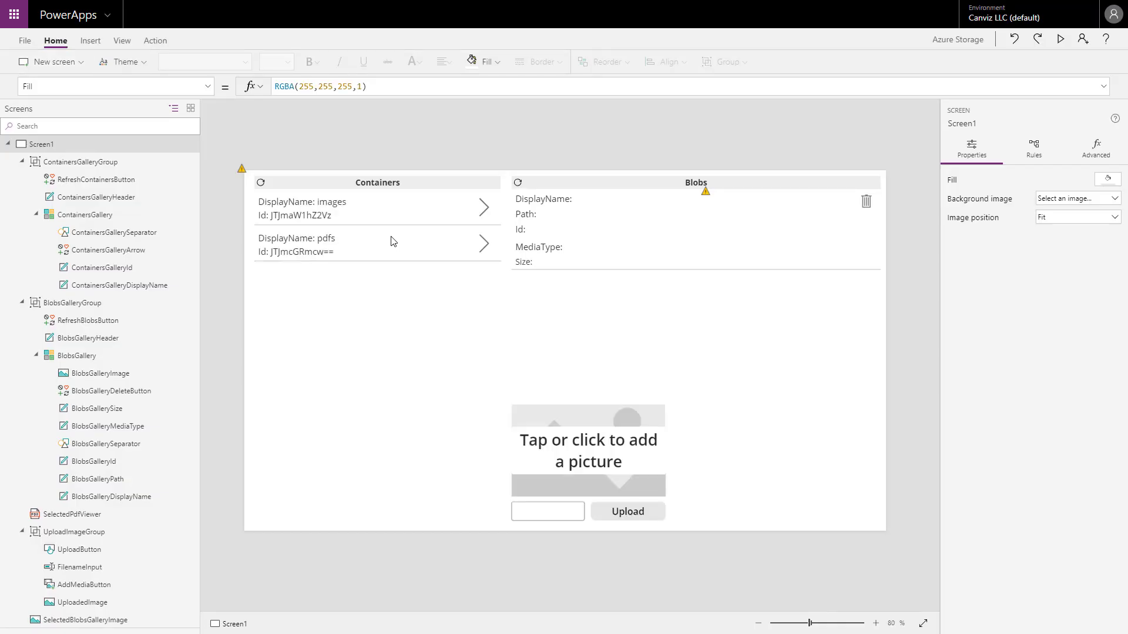
left_click(127, 45)
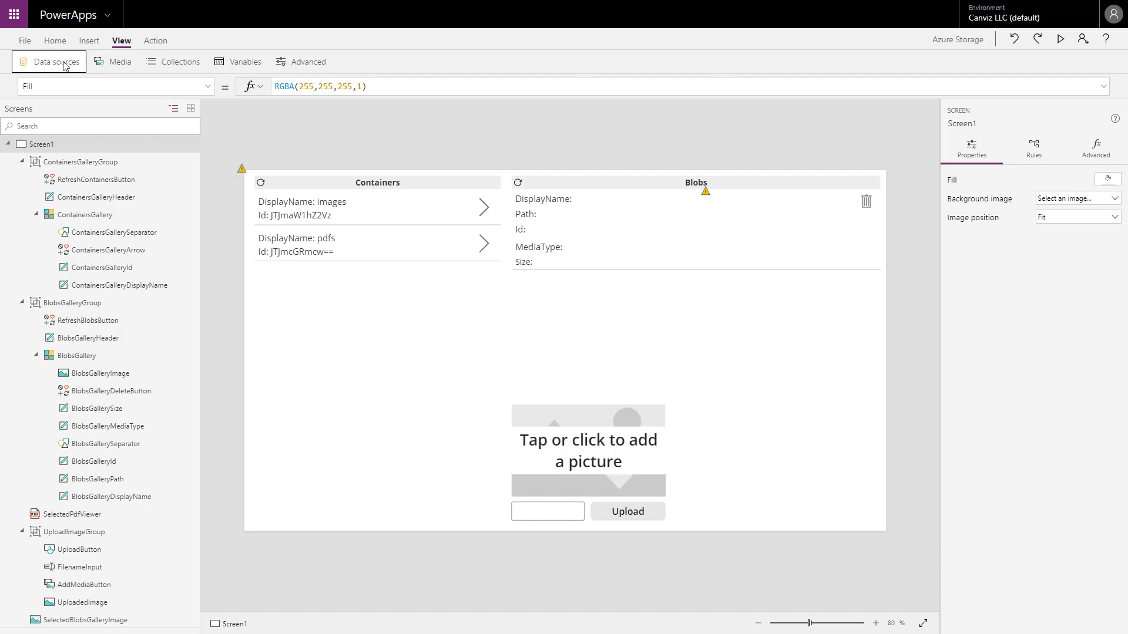
left_click(65, 64)
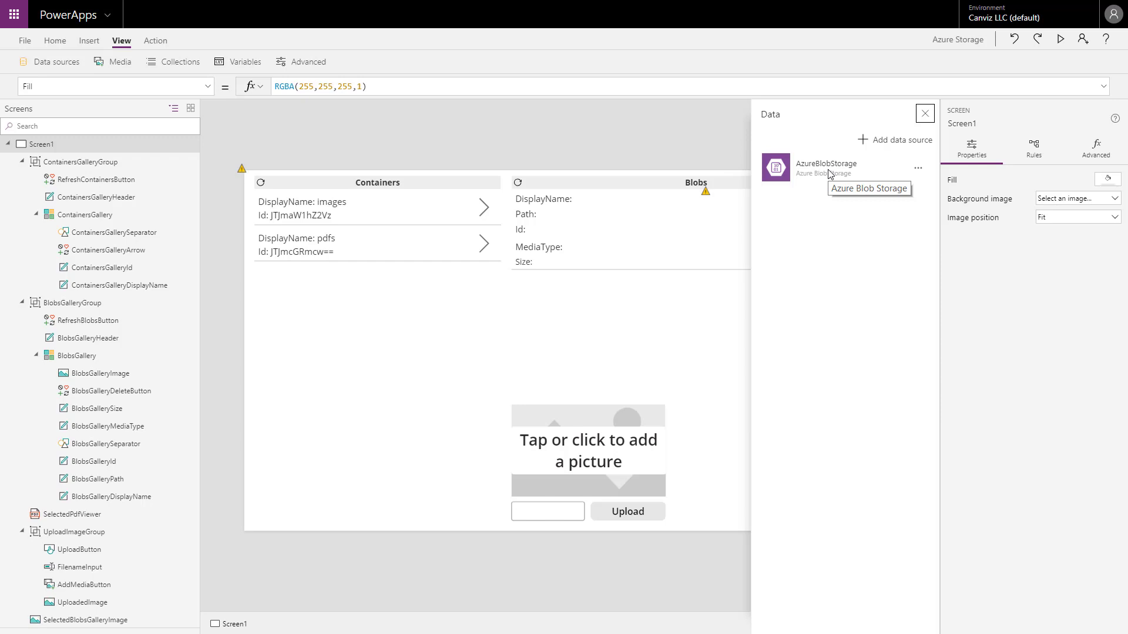
Start adding a new Azure Blob Storage connection and examine its required account name and access key fields.
left_click(875, 141)
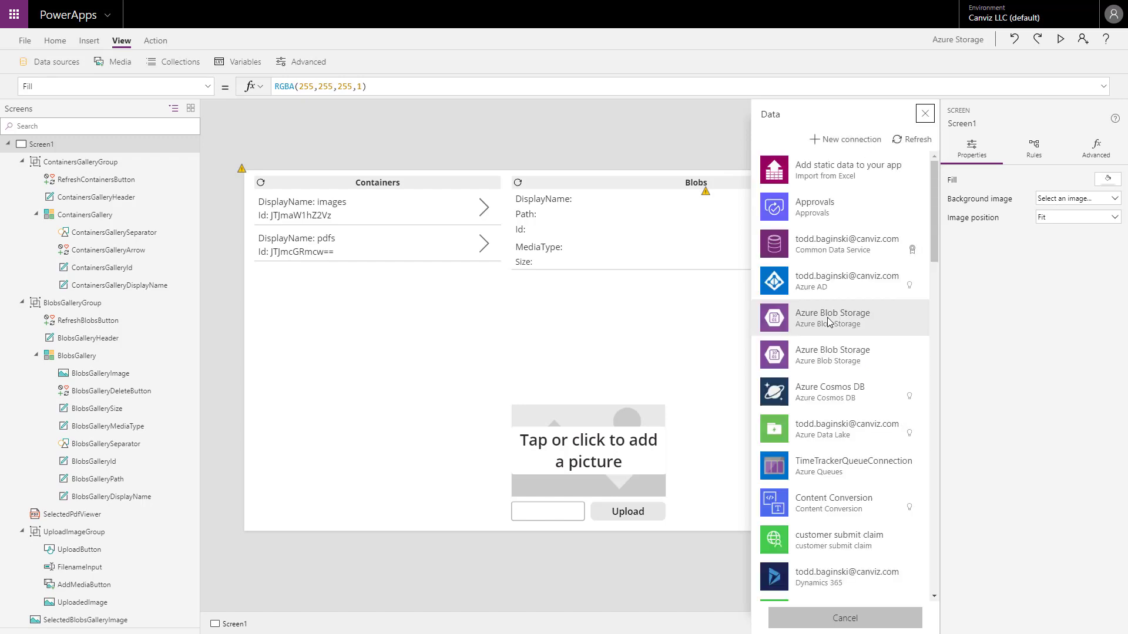
left_click(846, 140)
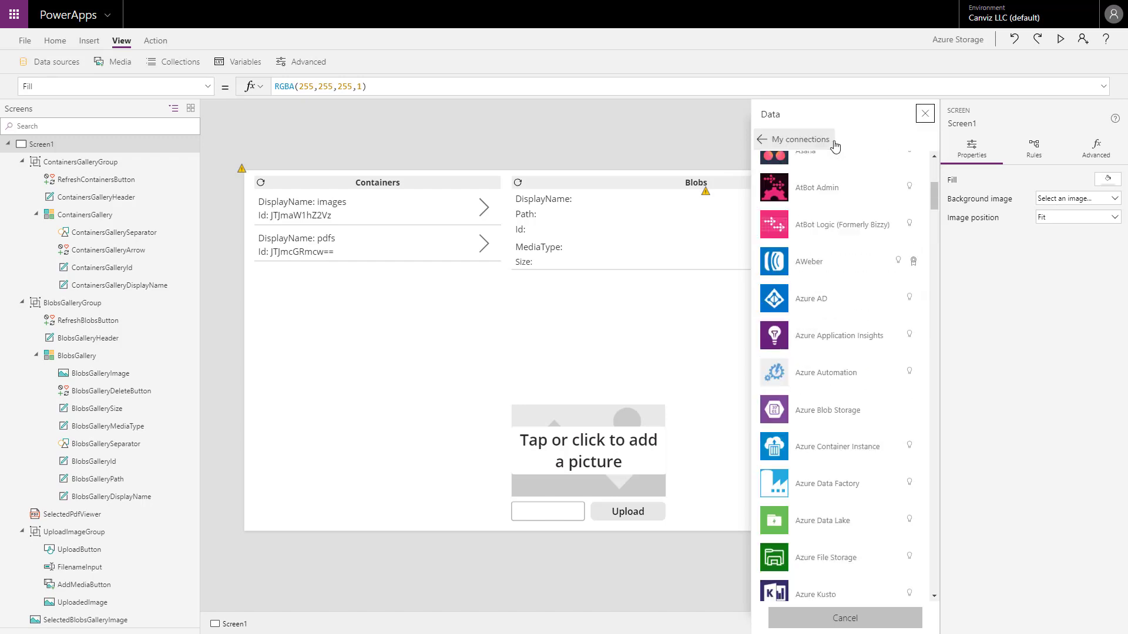
left_click(830, 424)
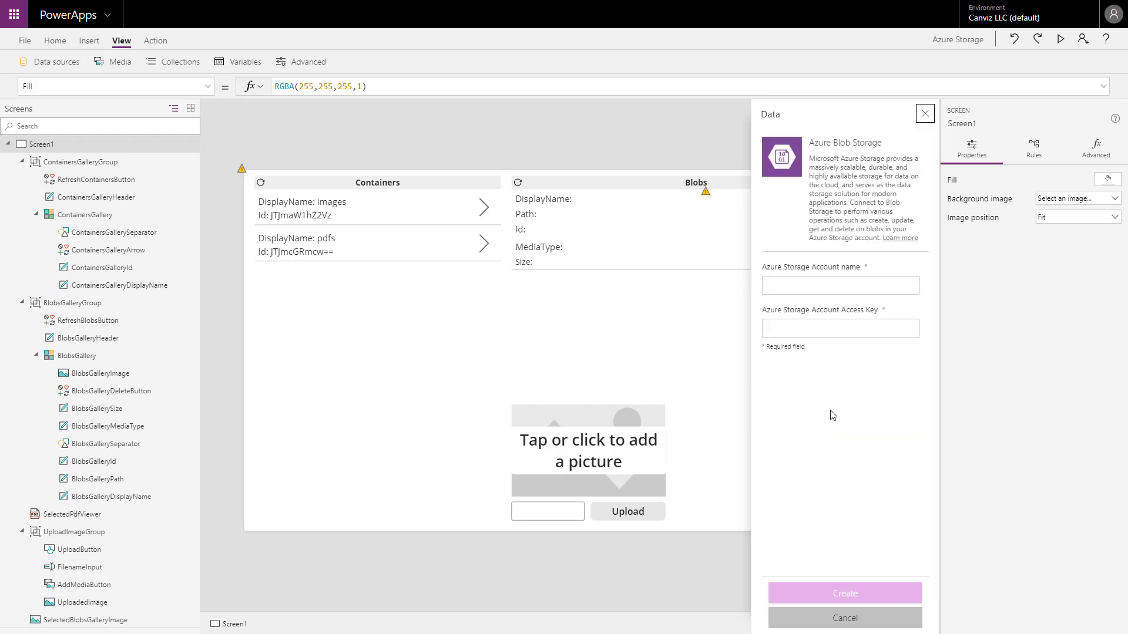
left_click(799, 289)
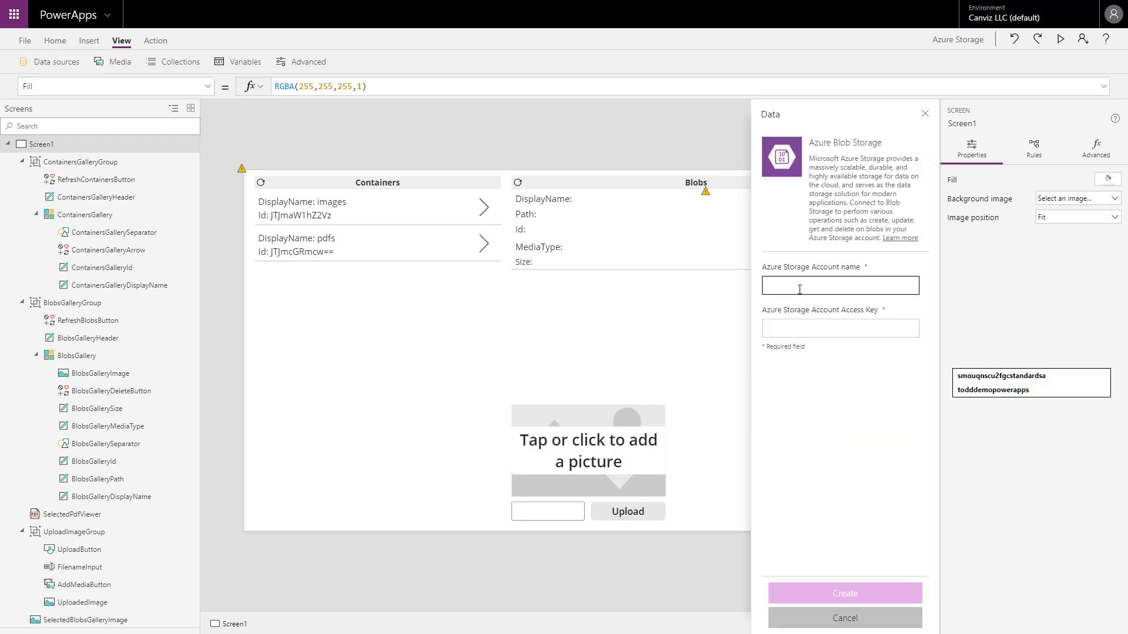
left_click(805, 330)
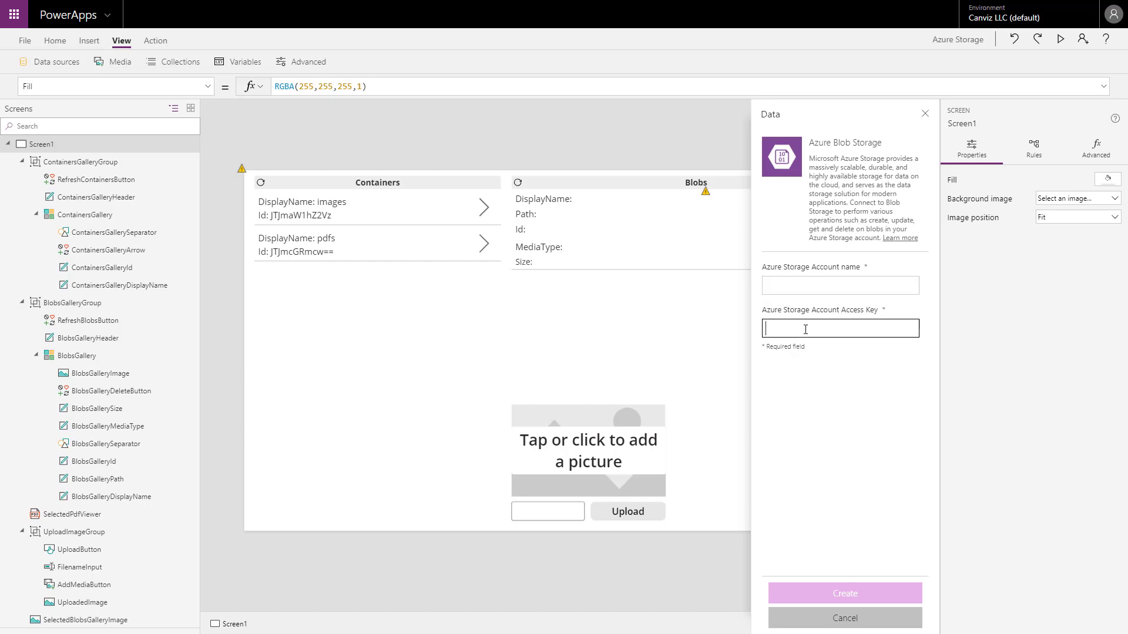
Cancel the new connection and check the options of the existing AzureBlobStorage data source.
left_click(925, 114)
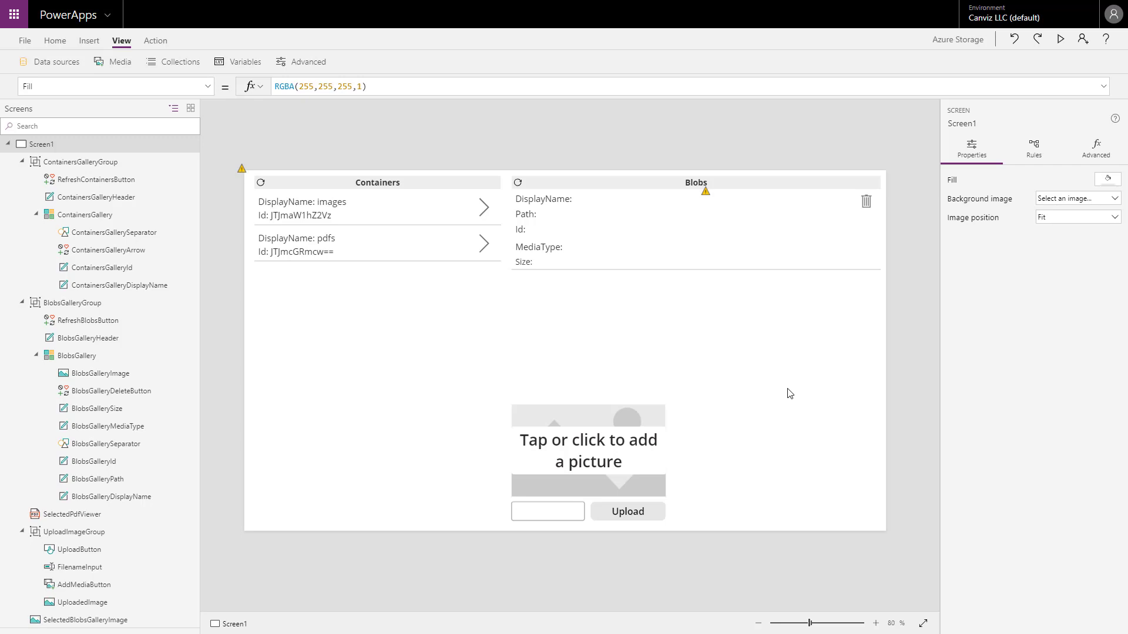
left_click(52, 61)
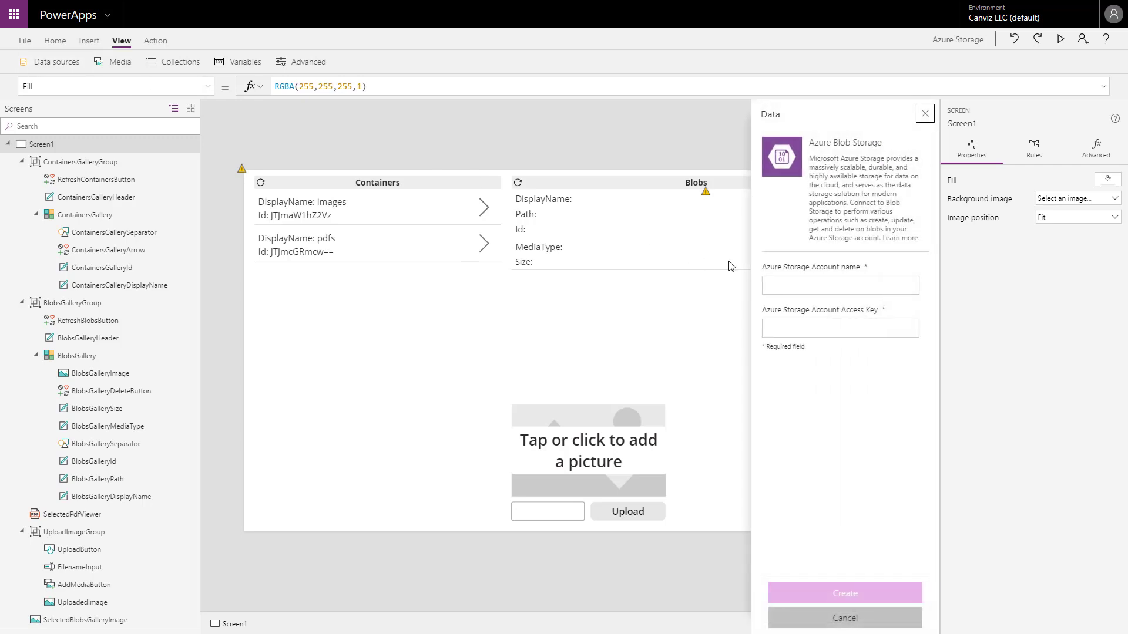
left_click(924, 114)
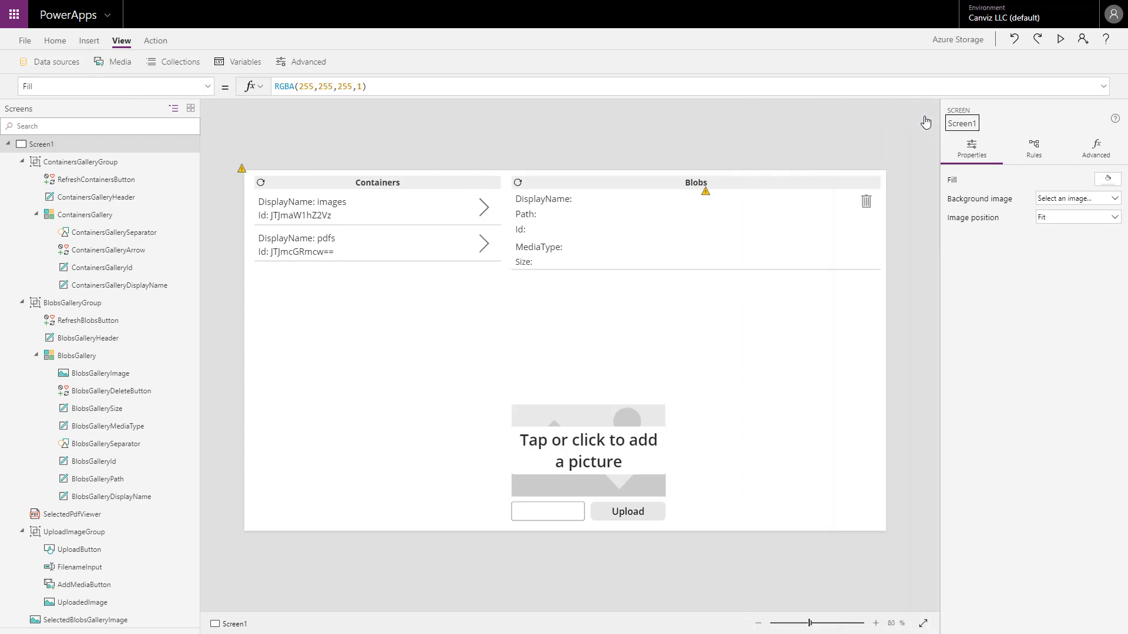
left_click(55, 63)
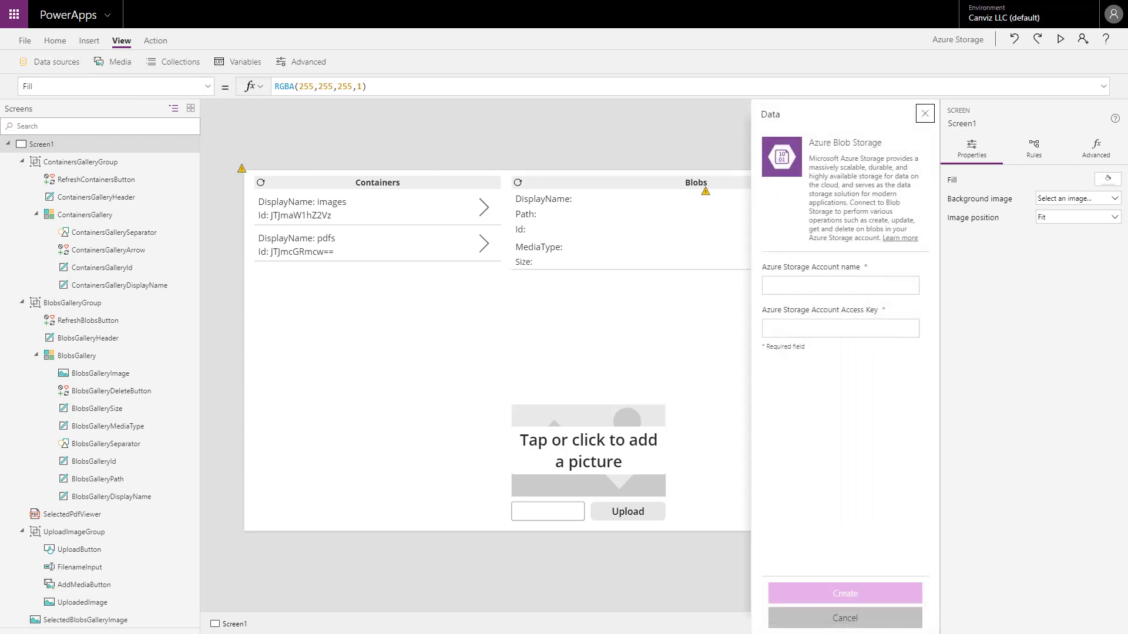
left_click(883, 619)
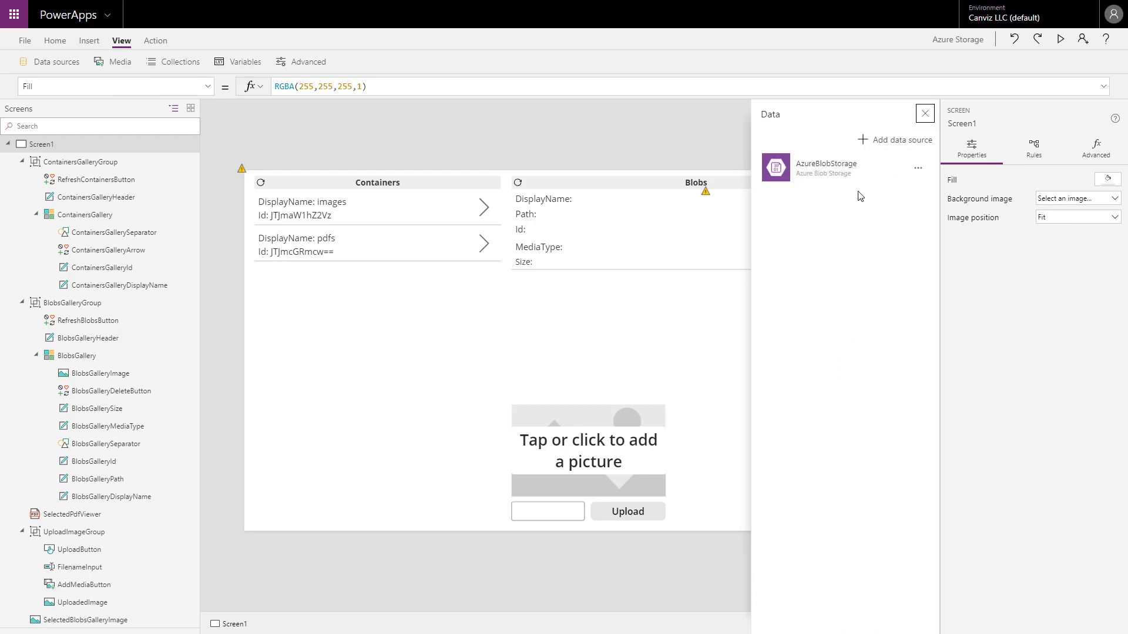
left_click(918, 168)
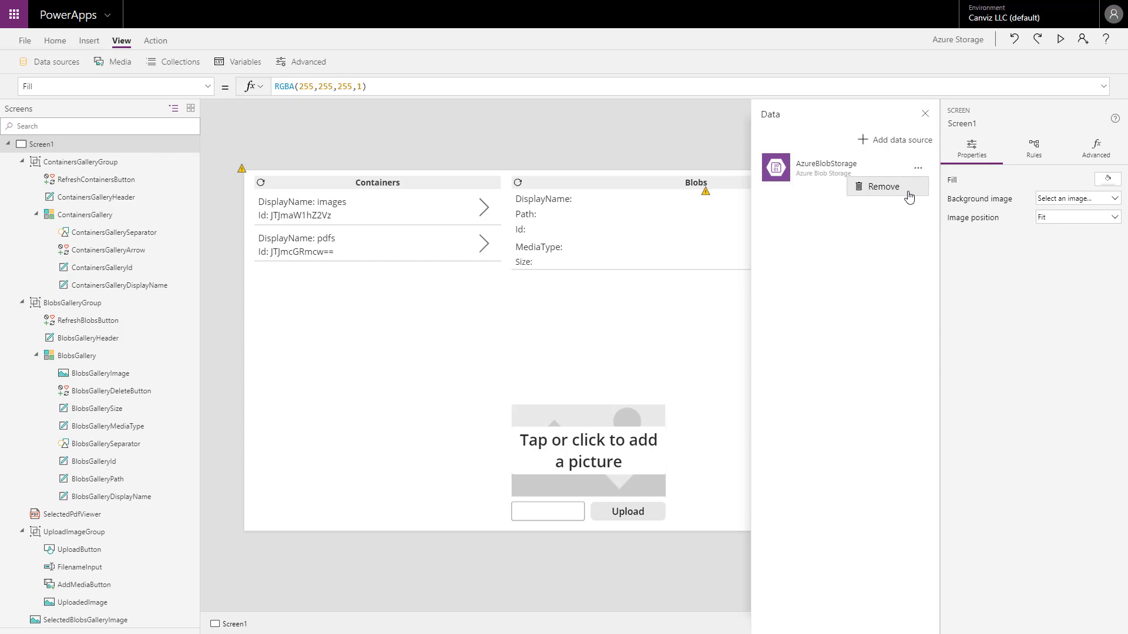
left_click(925, 115)
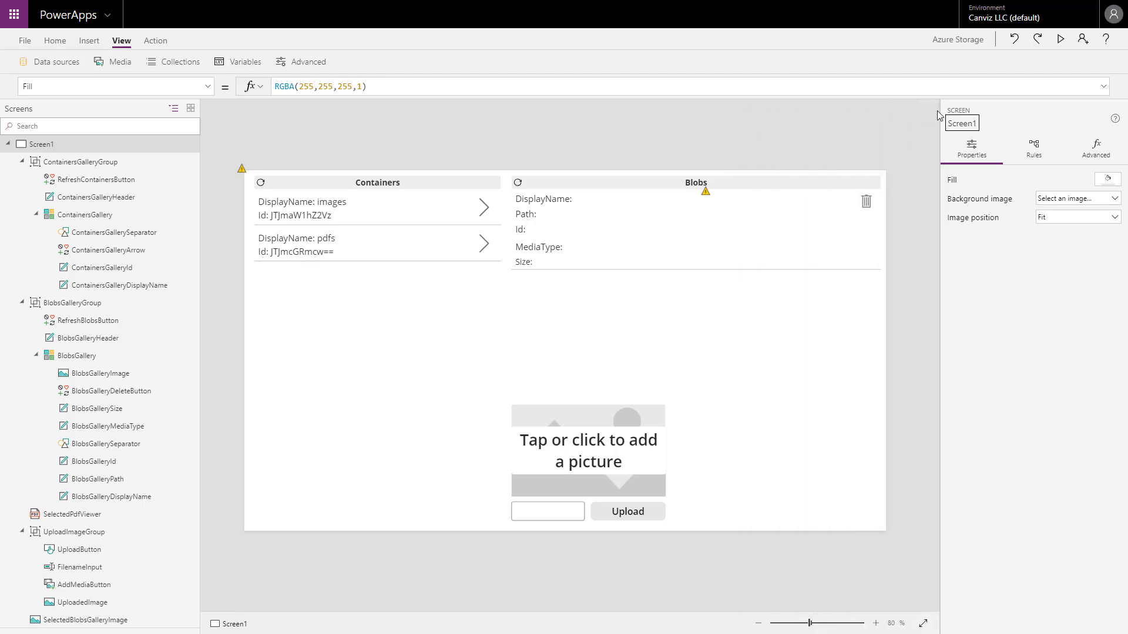
Preview the app, select the images and pdfs containers in turn, look through the displayed PDF, and exit the preview.
left_click(1062, 40)
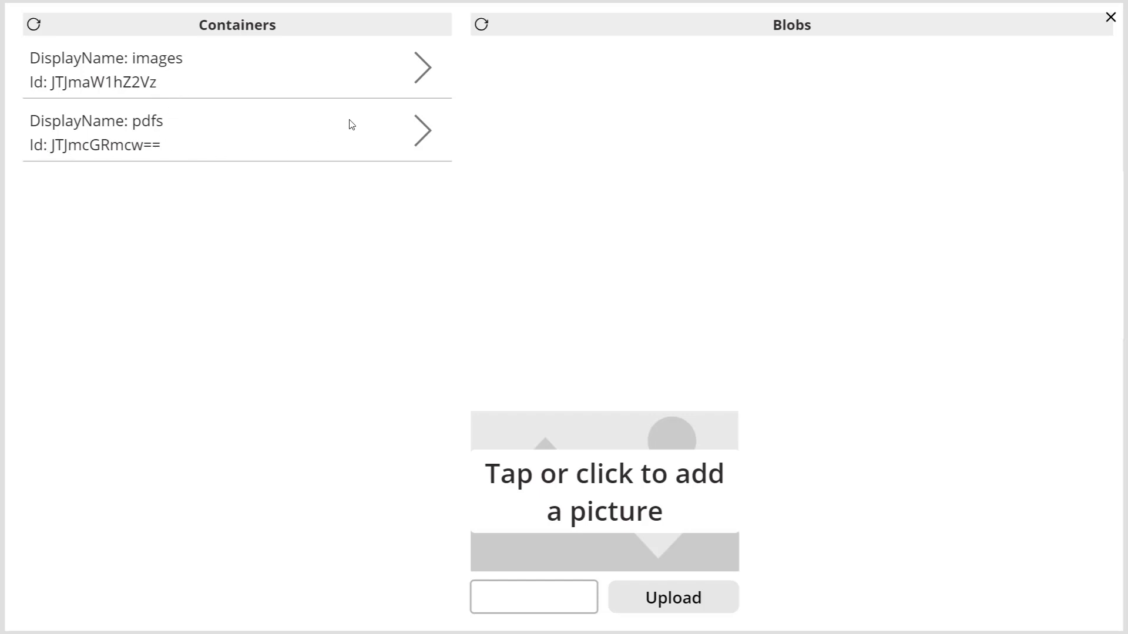
left_click(428, 75)
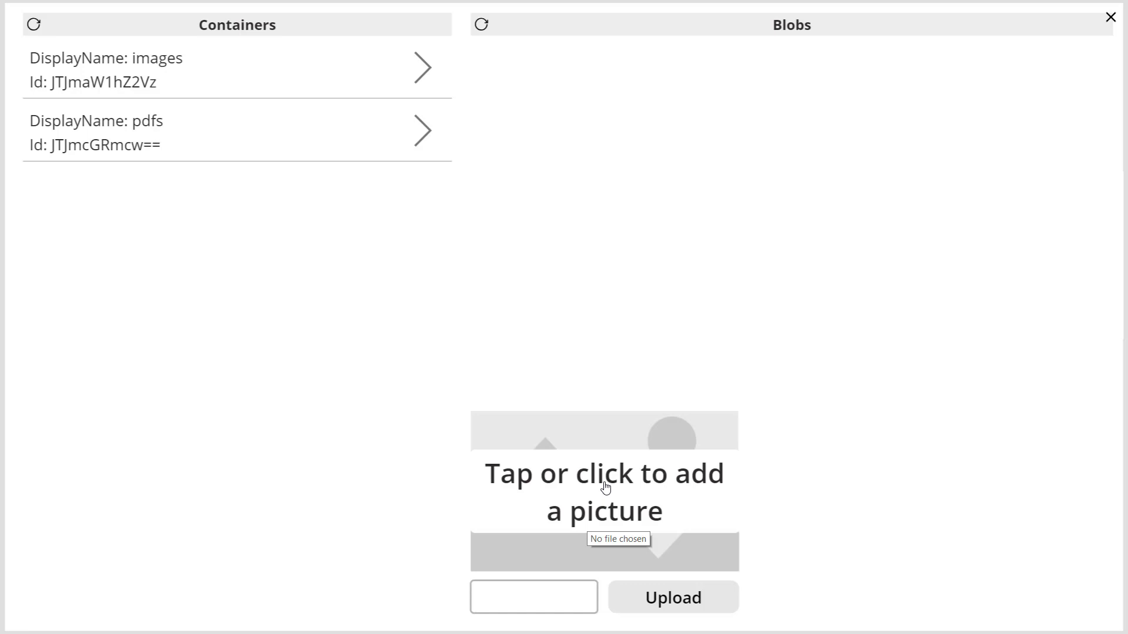
left_click(421, 139)
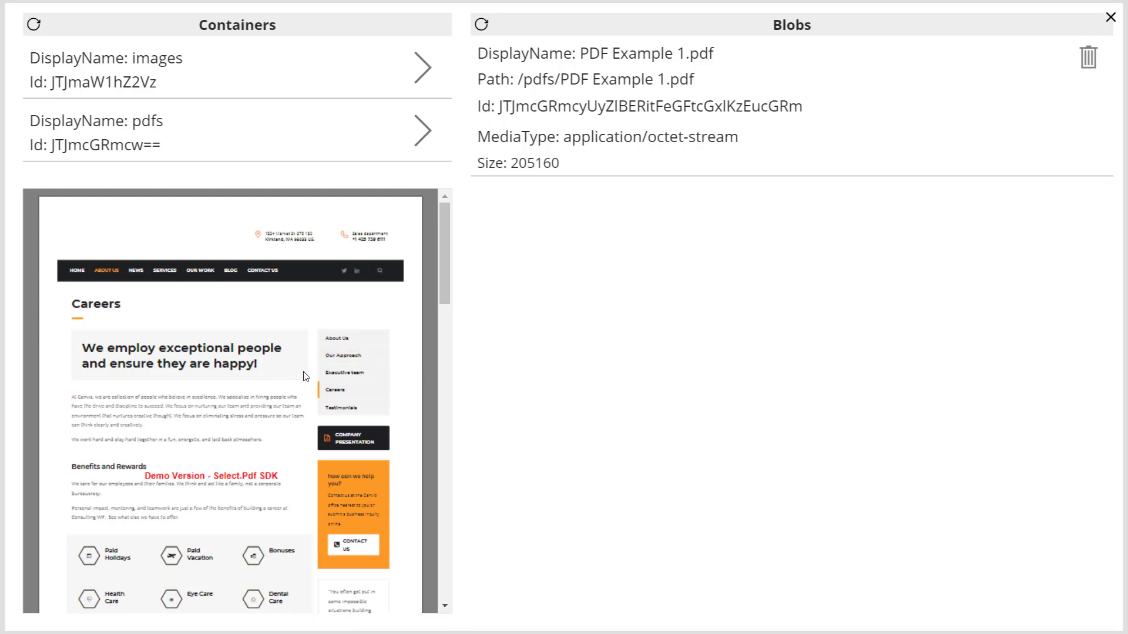
left_click_drag(442, 273, 454, 240)
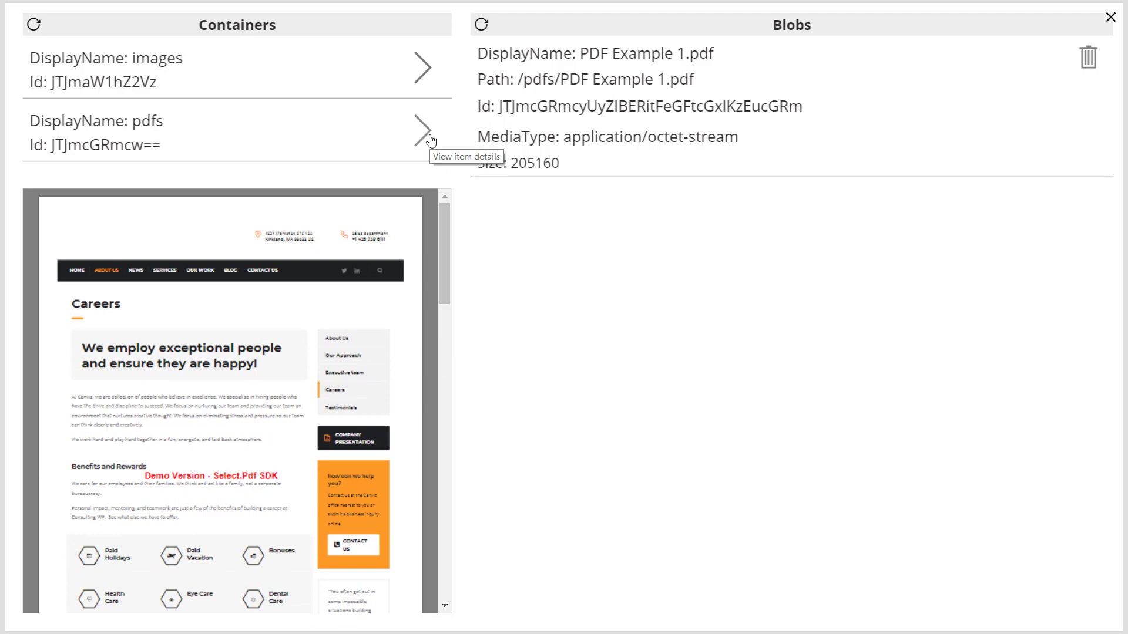
left_click(1111, 19)
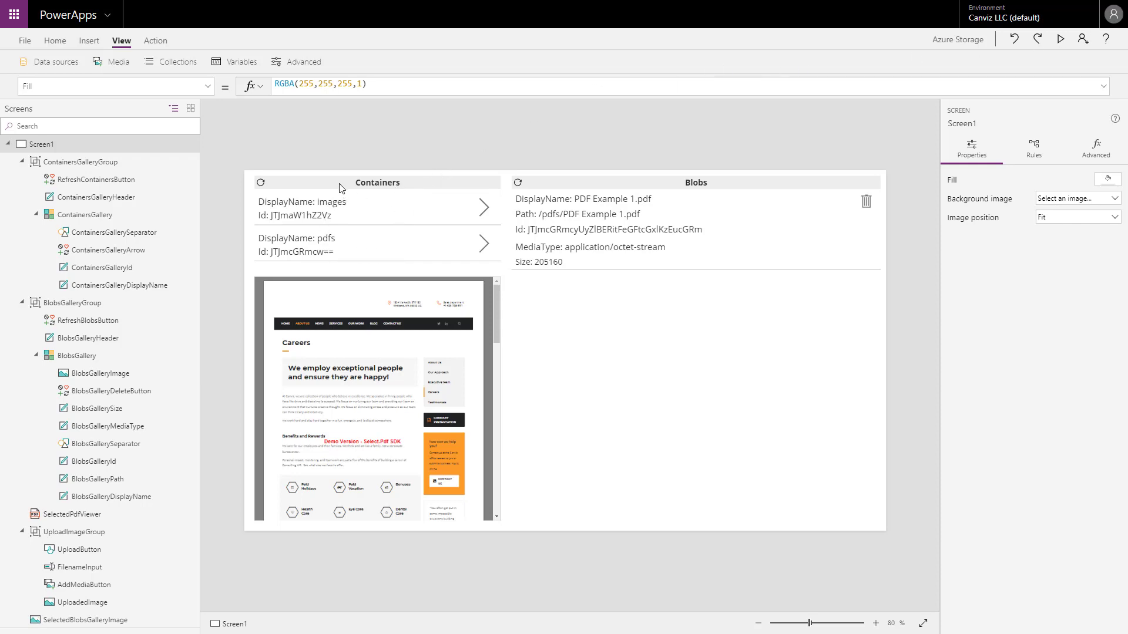
Examine the properties of the ContainersGalleryGroup, its header label, the RefreshContainersButton and the ContainersGallery.
left_click(83, 166)
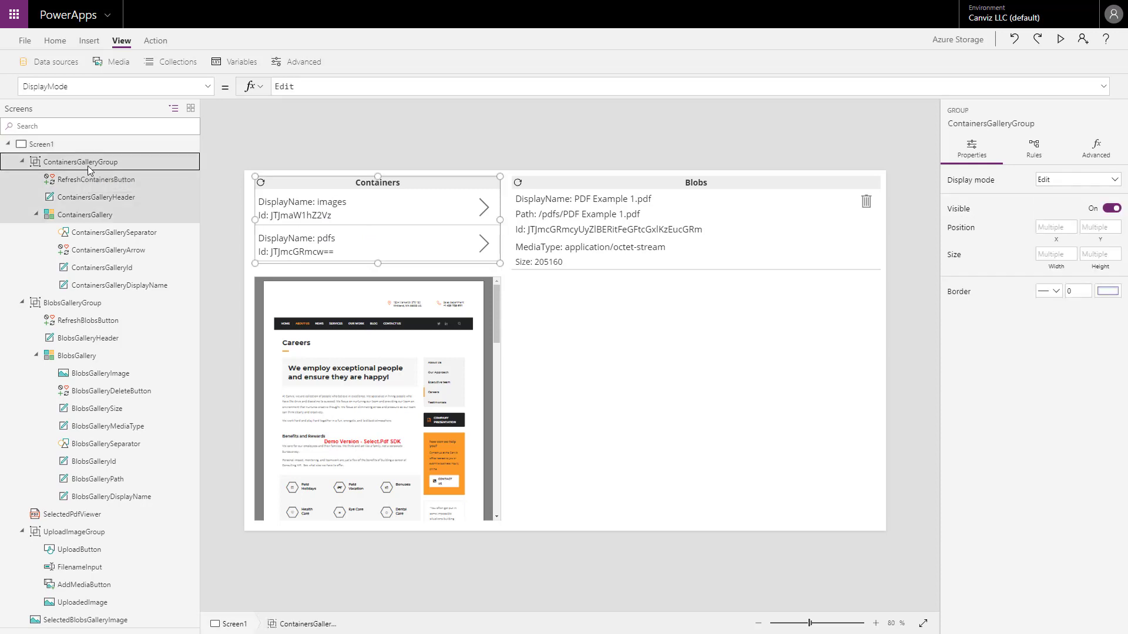
left_click(105, 194)
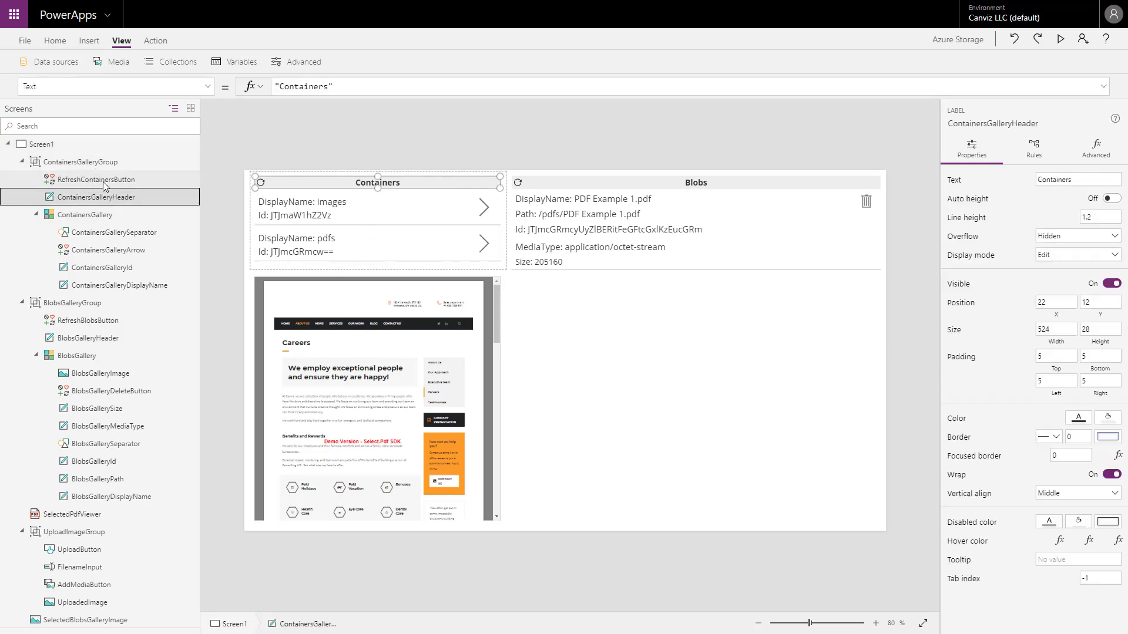
left_click(96, 180)
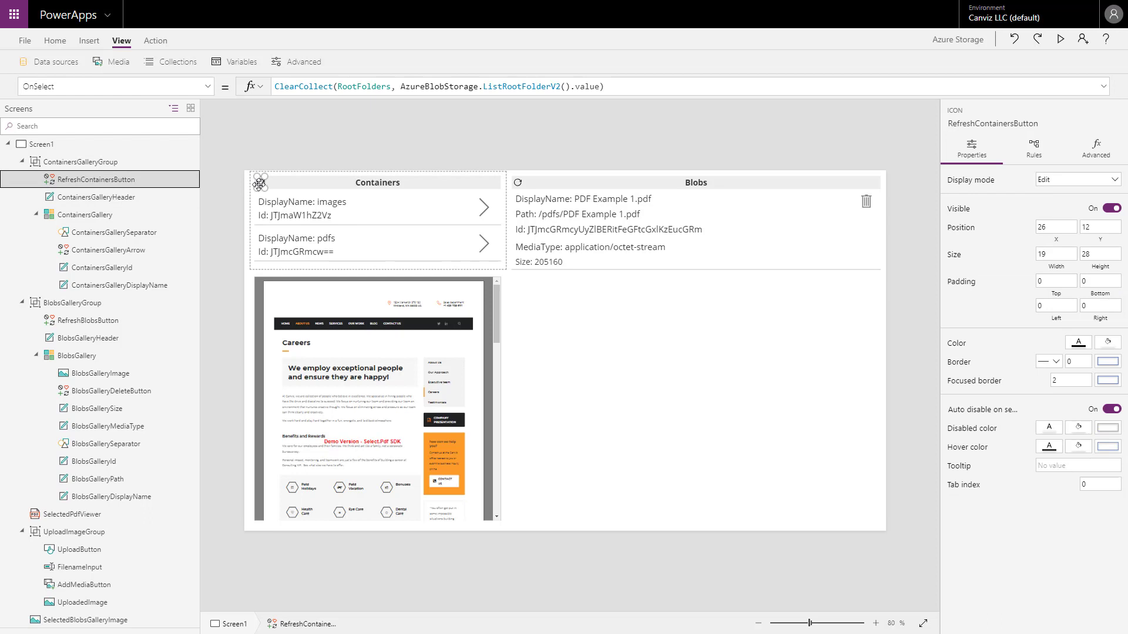
left_click(125, 201)
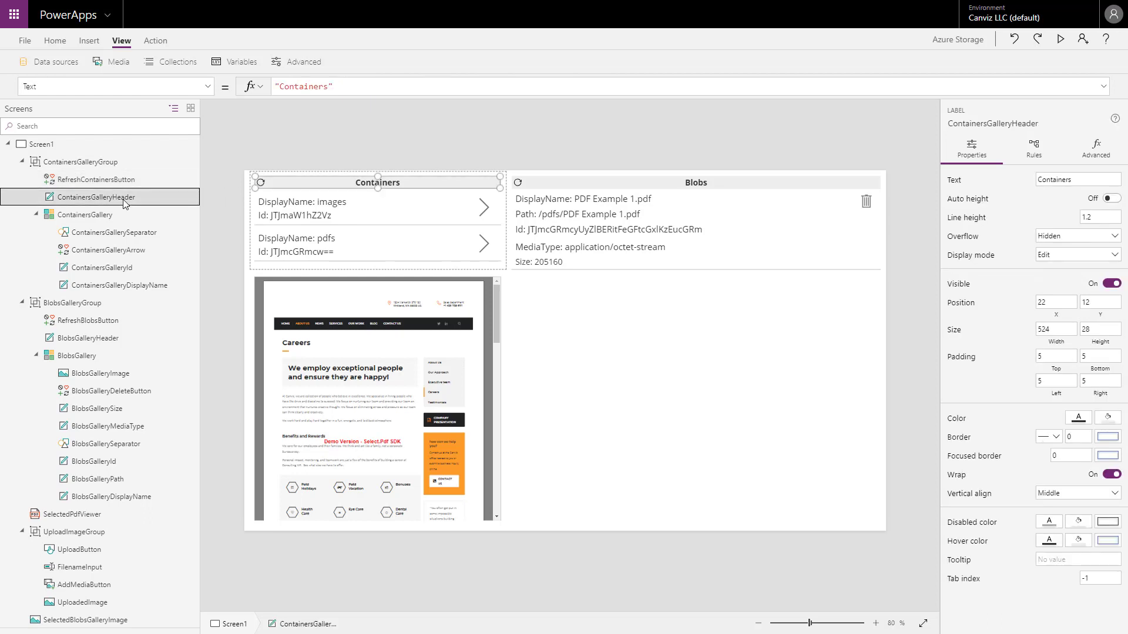
left_click(106, 218)
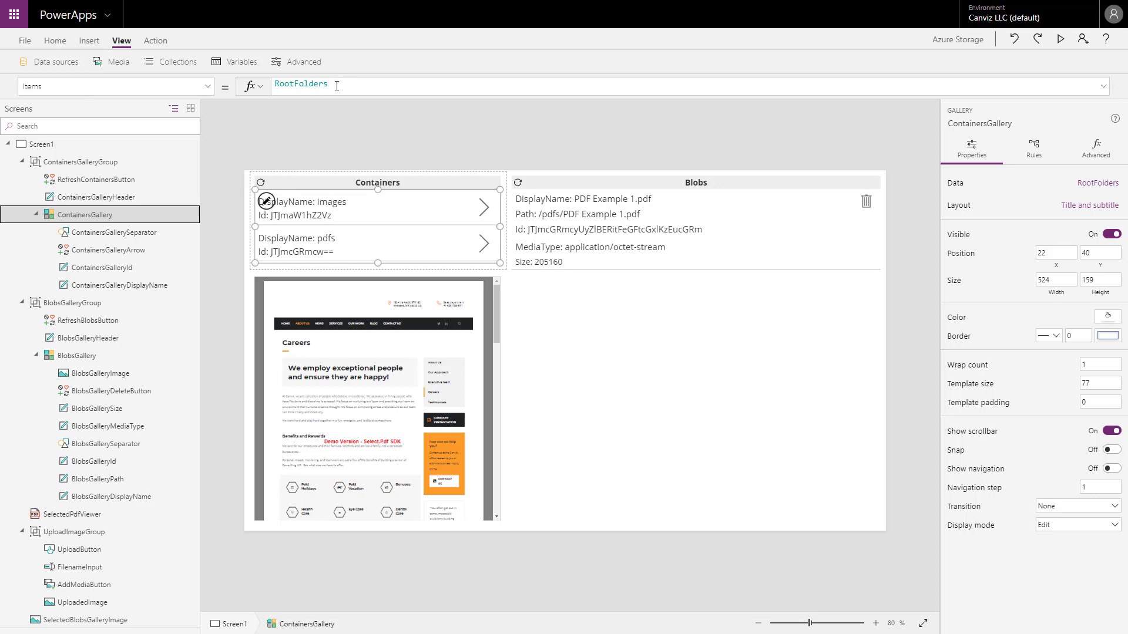
Examine Screen1's OnVisible formula and the data source it refers to.
left_click(79, 146)
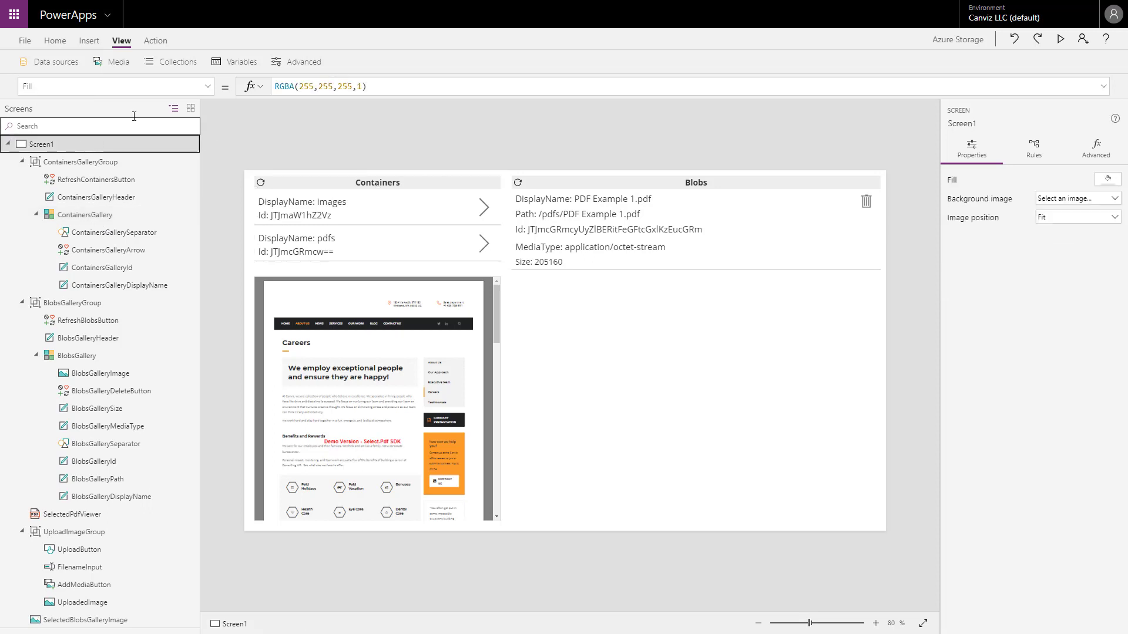
left_click(208, 87)
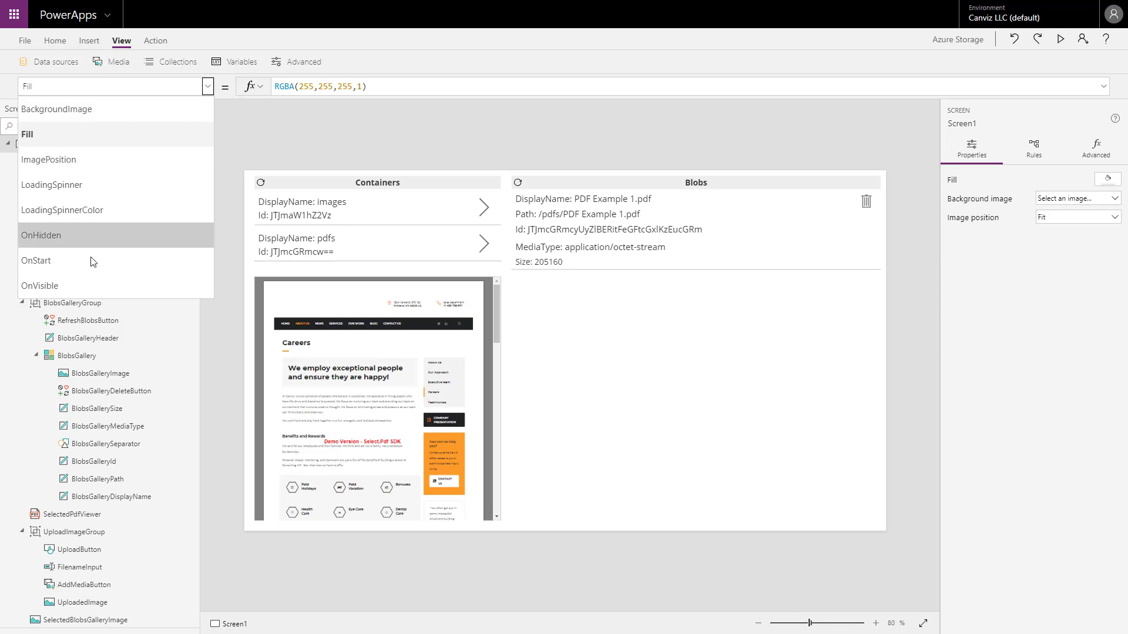
left_click(76, 285)
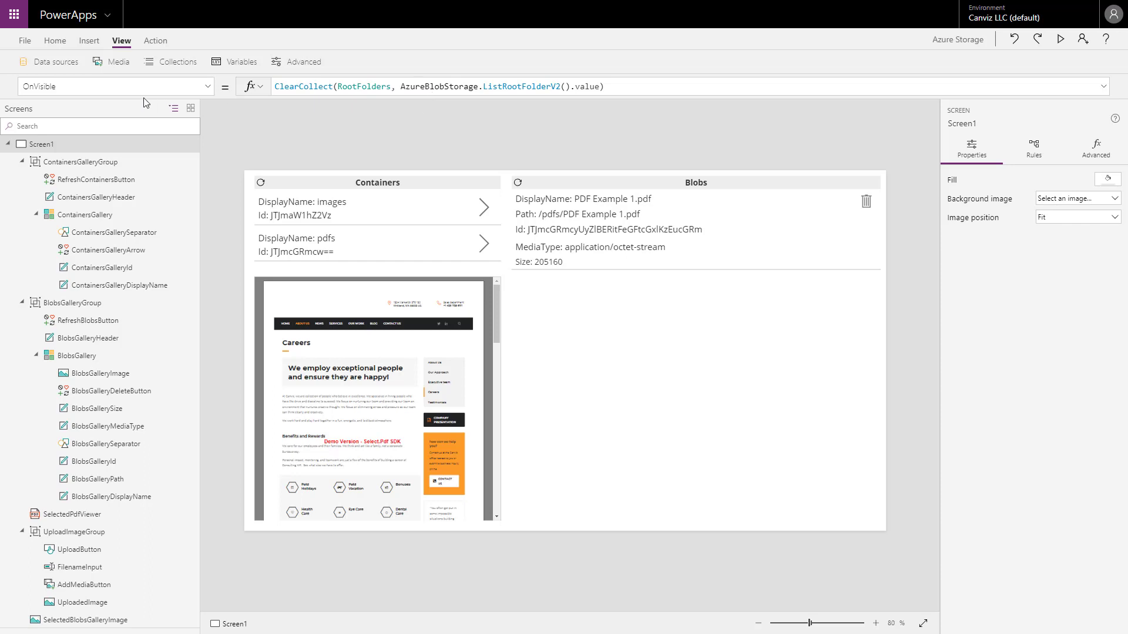
left_click(45, 65)
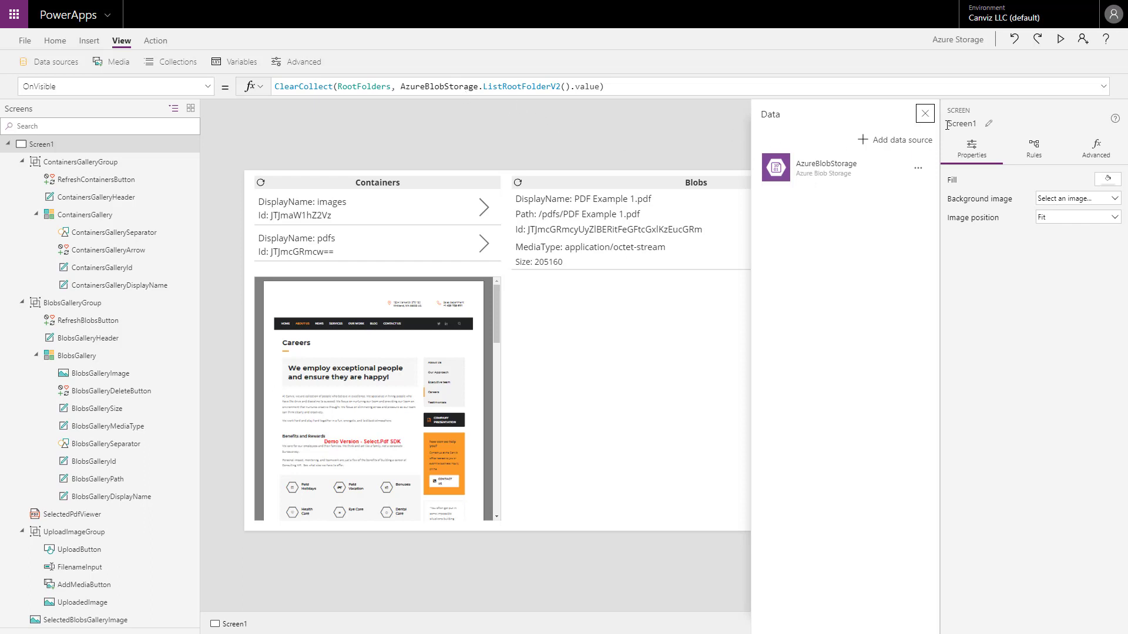
left_click(925, 114)
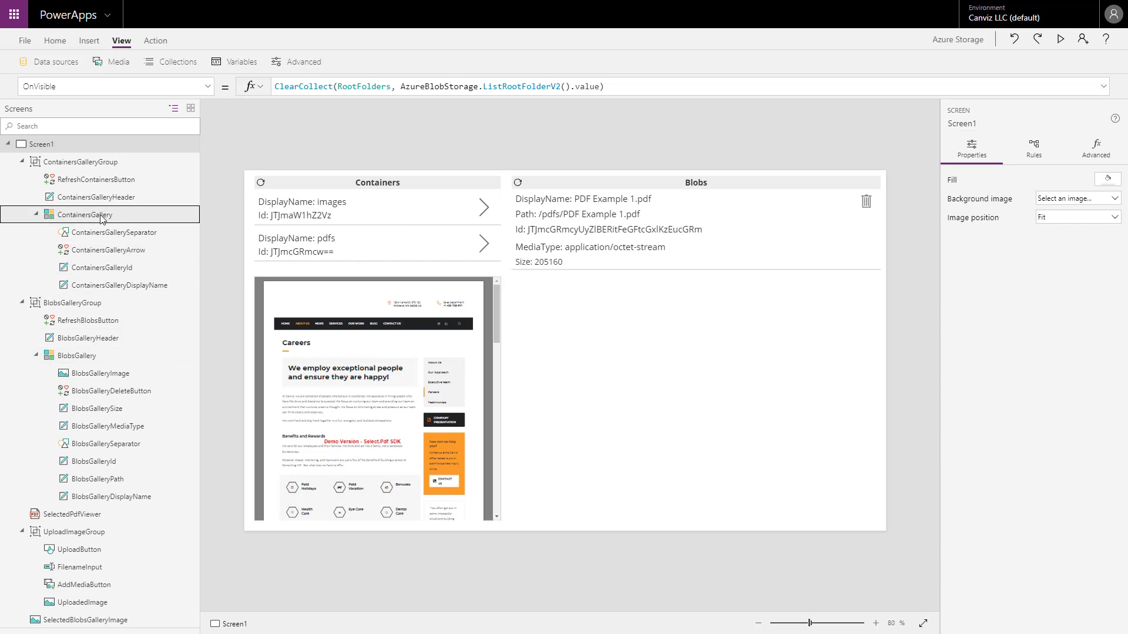
Examine the ContainersGallery's Items formula and the data source, layout and field mappings behind its Title and subtitle layout.
left_click(101, 219)
left_click(101, 219)
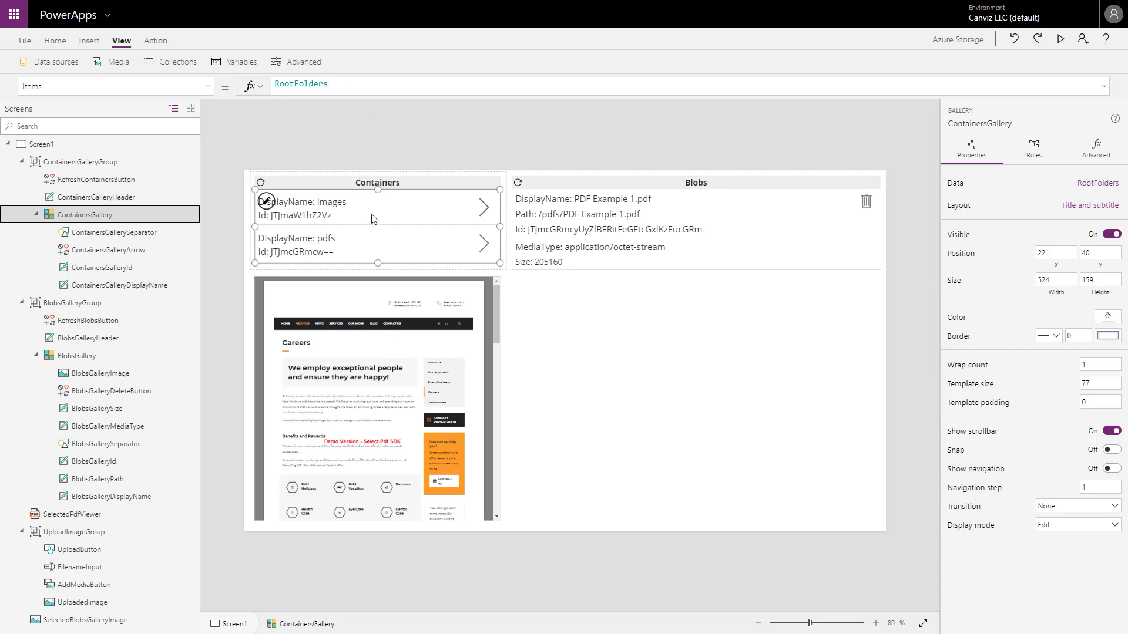
left_click(1086, 209)
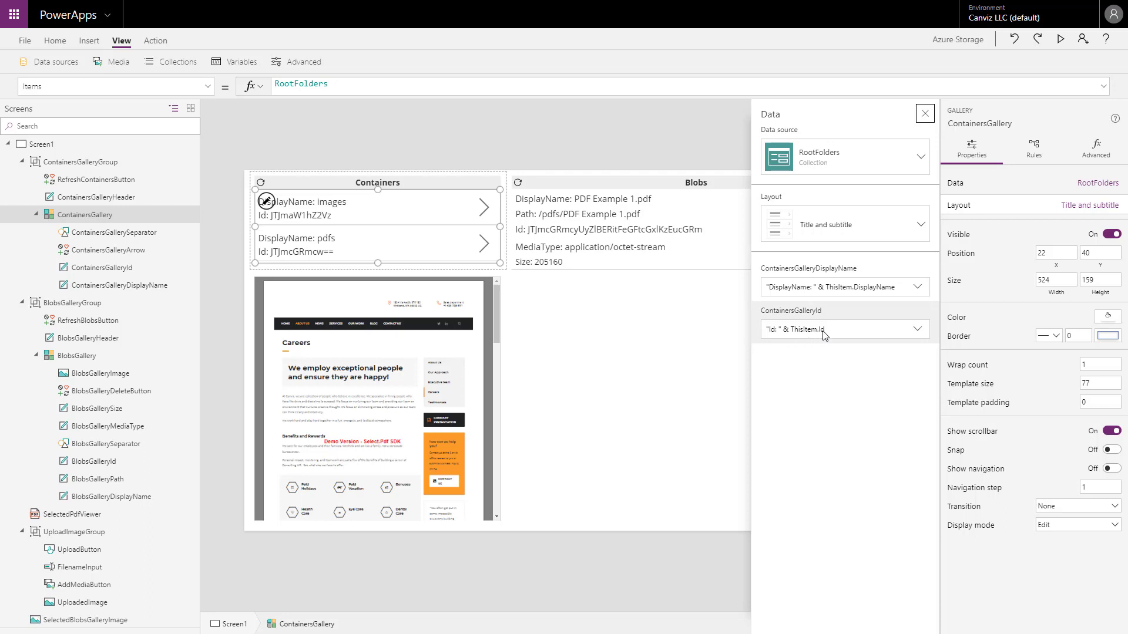
Examine the contents of the RootFolders collection, return to the editor, and close the gallery's data settings.
left_click(24, 42)
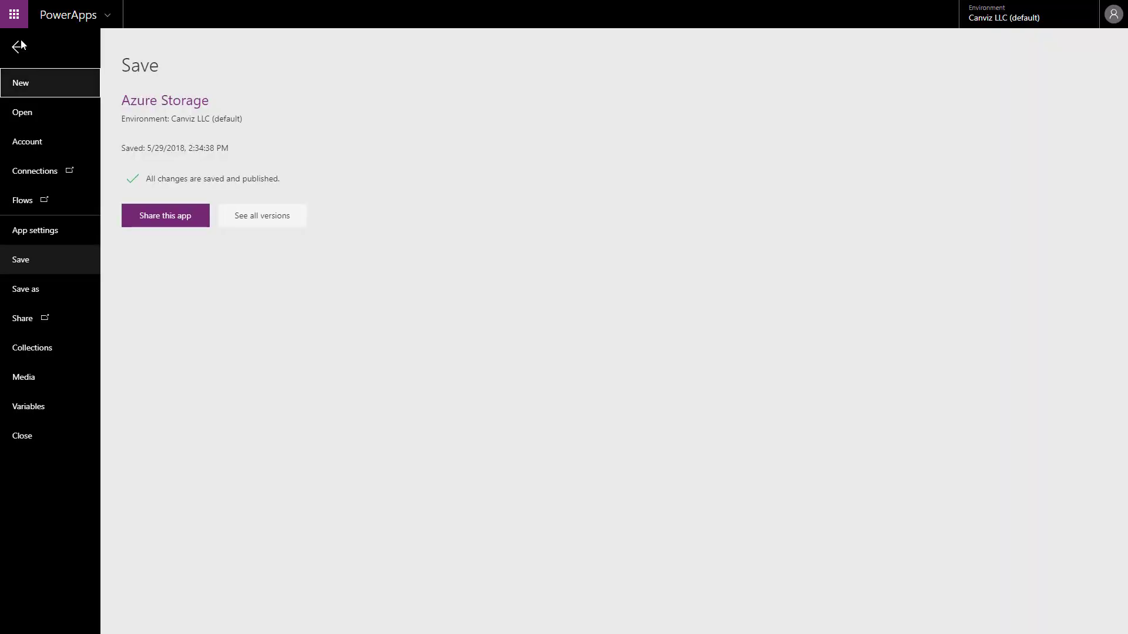
left_click(35, 350)
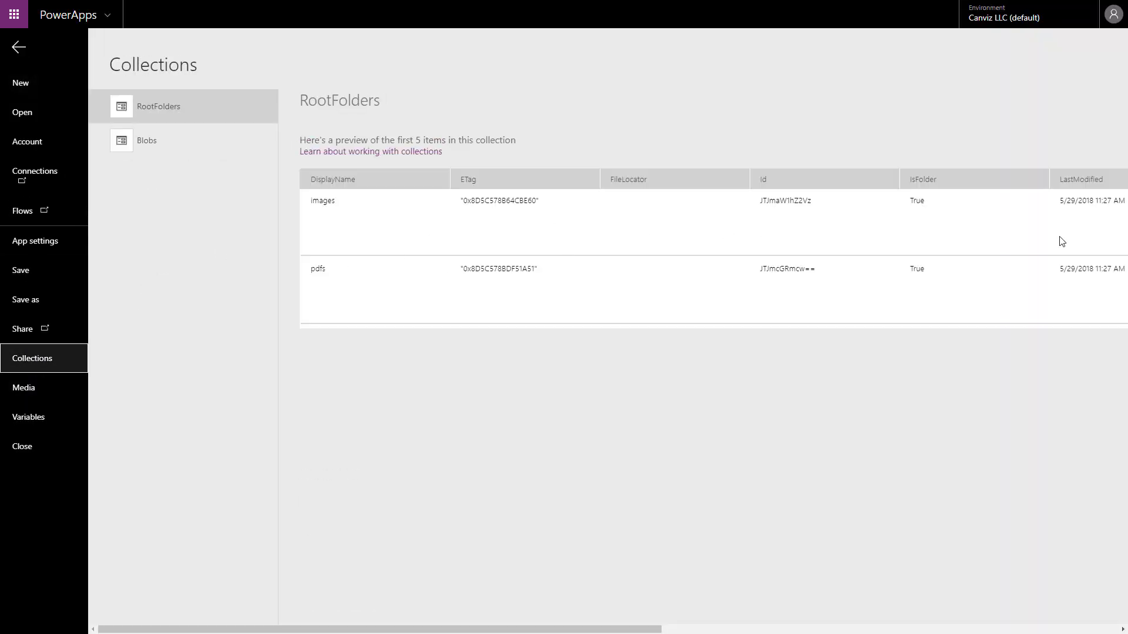
left_click_drag(542, 629, 391, 630)
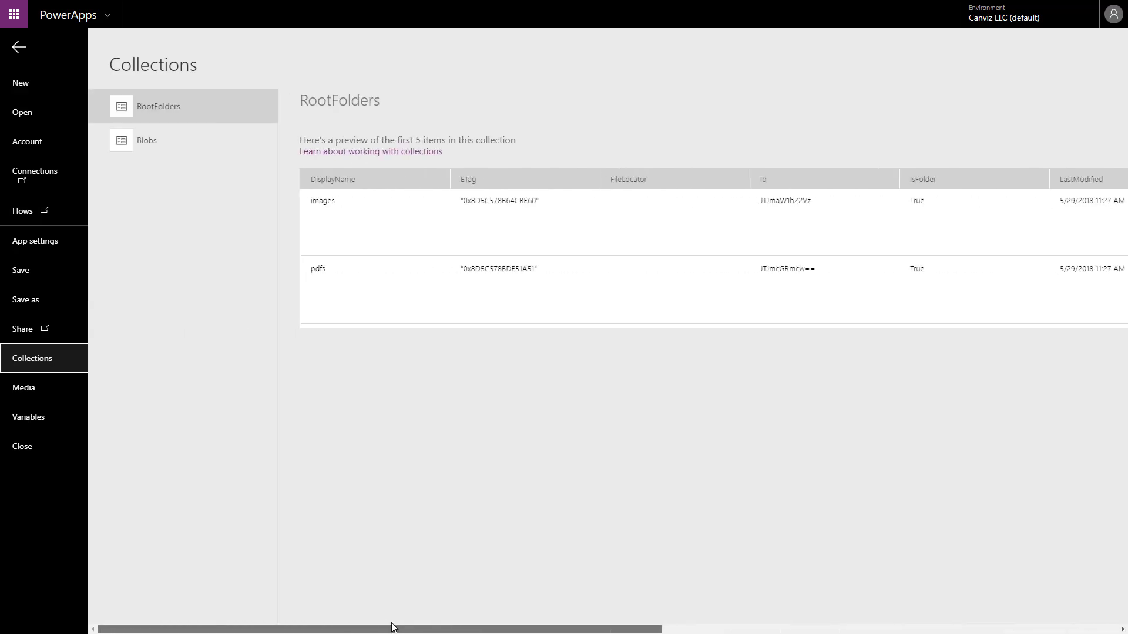
left_click(19, 48)
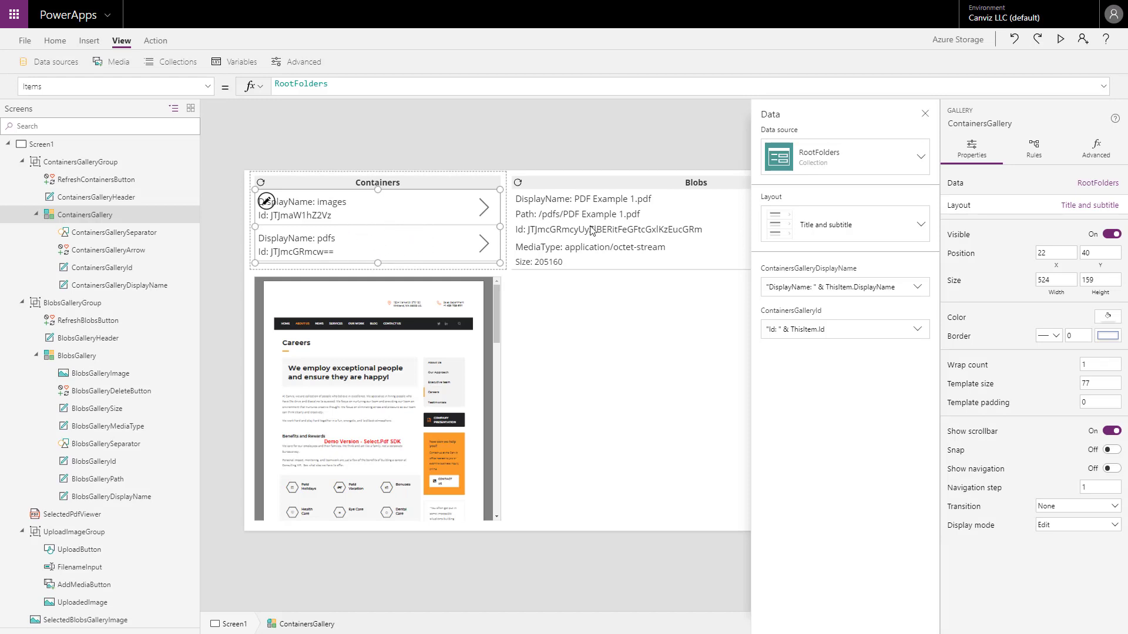
left_click(925, 114)
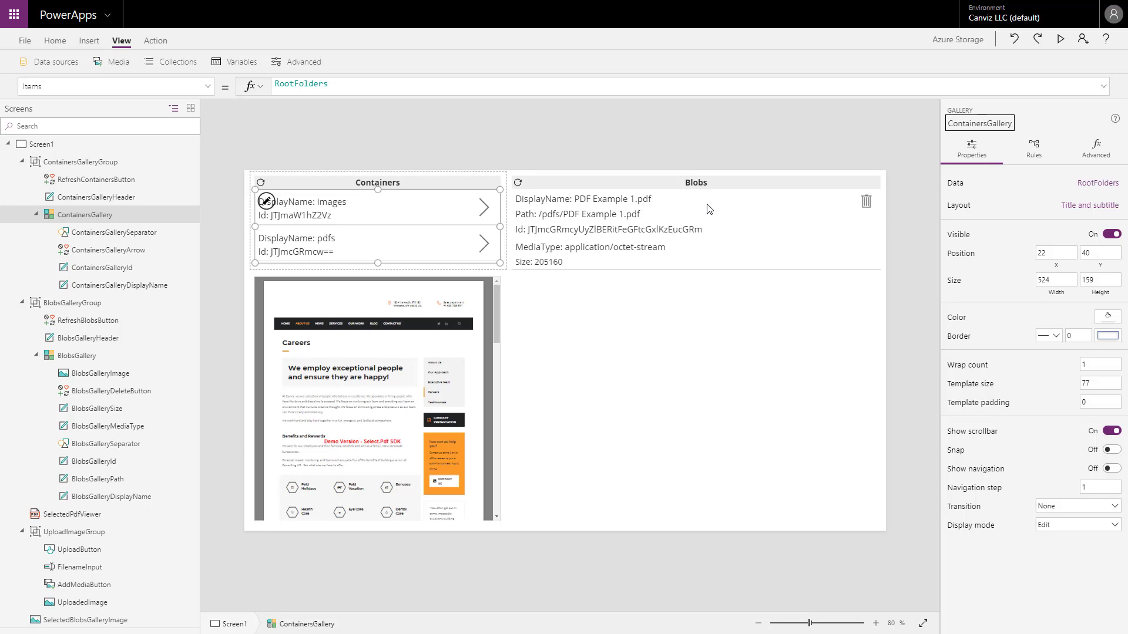
Show the ContainersGallery's OnSelect formula and examine how it fills the Blobs collection.
left_click(208, 87)
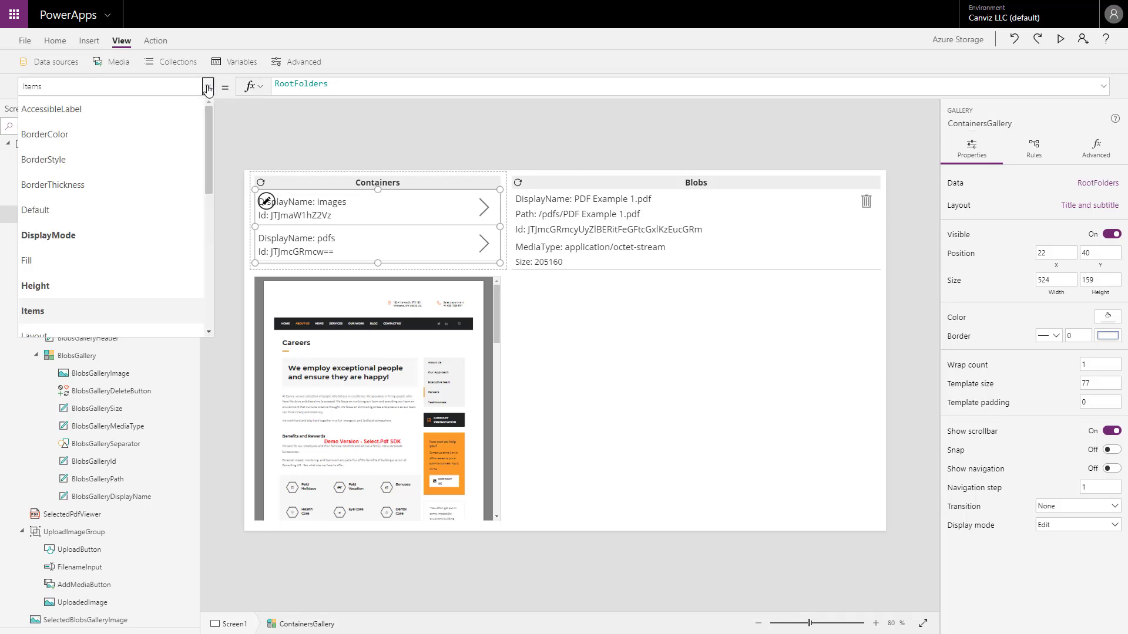
left_click_drag(209, 132, 208, 202)
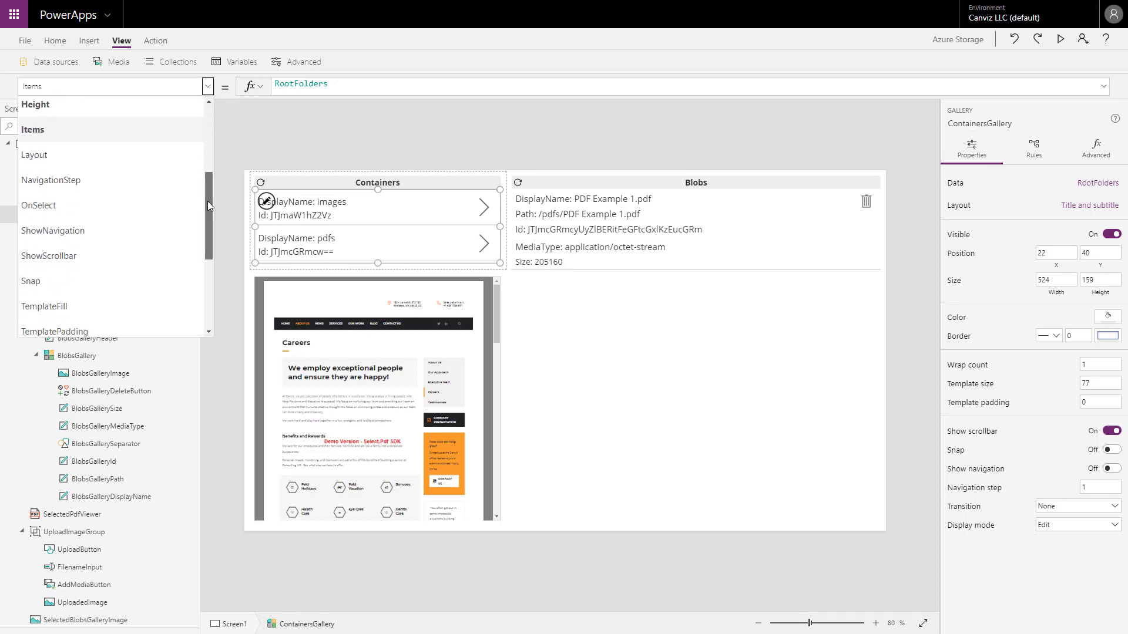
left_click(103, 209)
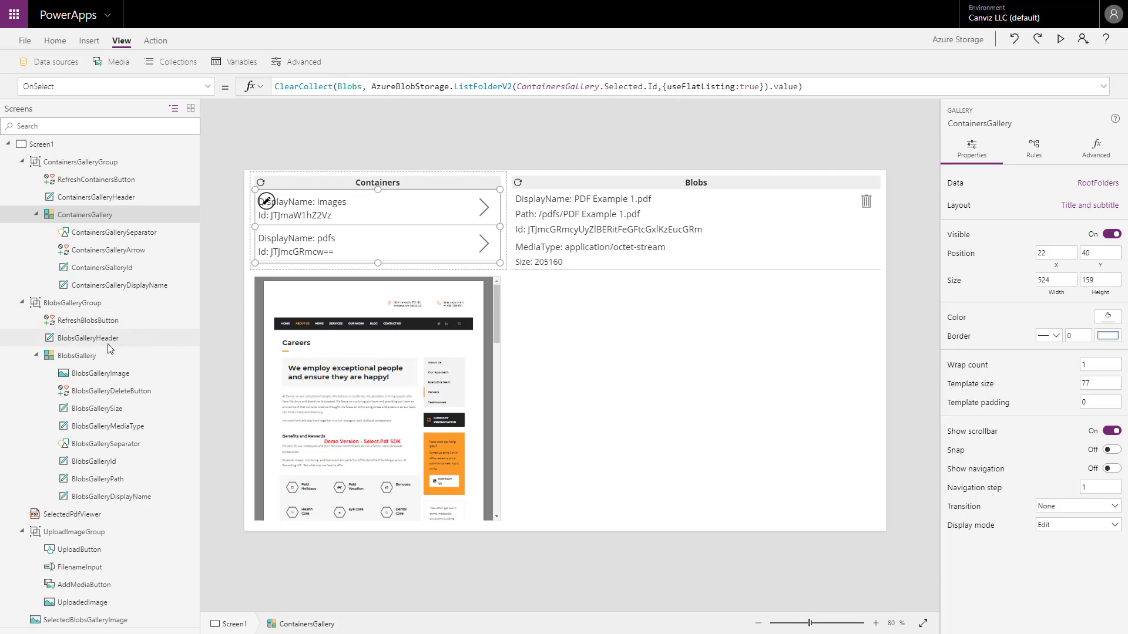
Examine the BlobsGallery's Items formula and layout settings, along with the contents of the Blobs collection behind it.
left_click(84, 356)
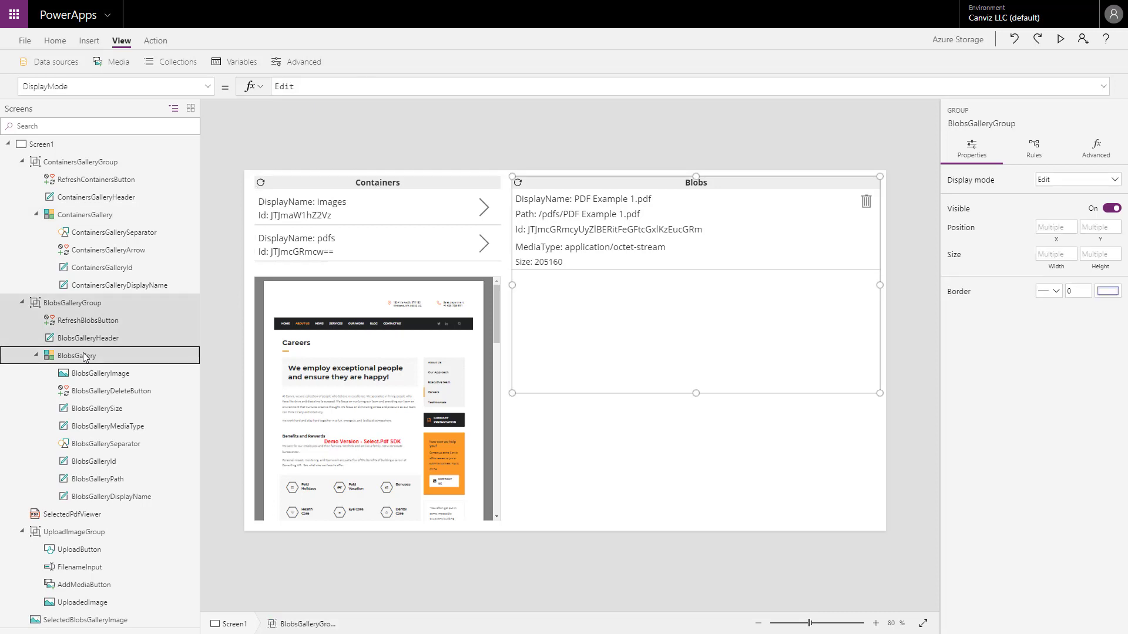
left_click(84, 356)
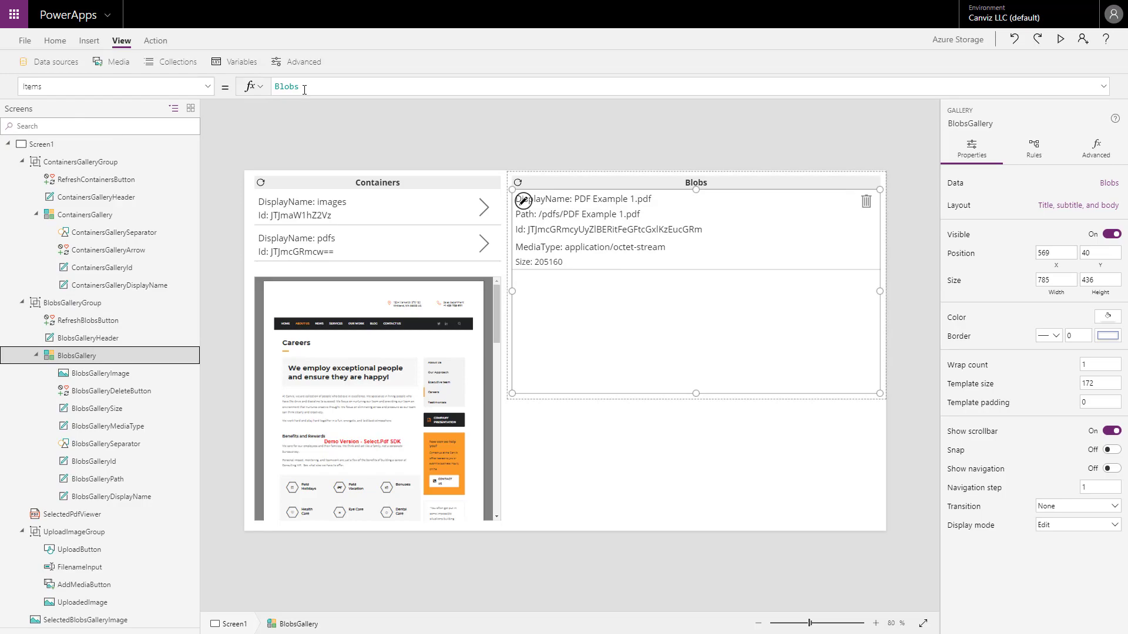
left_click(24, 41)
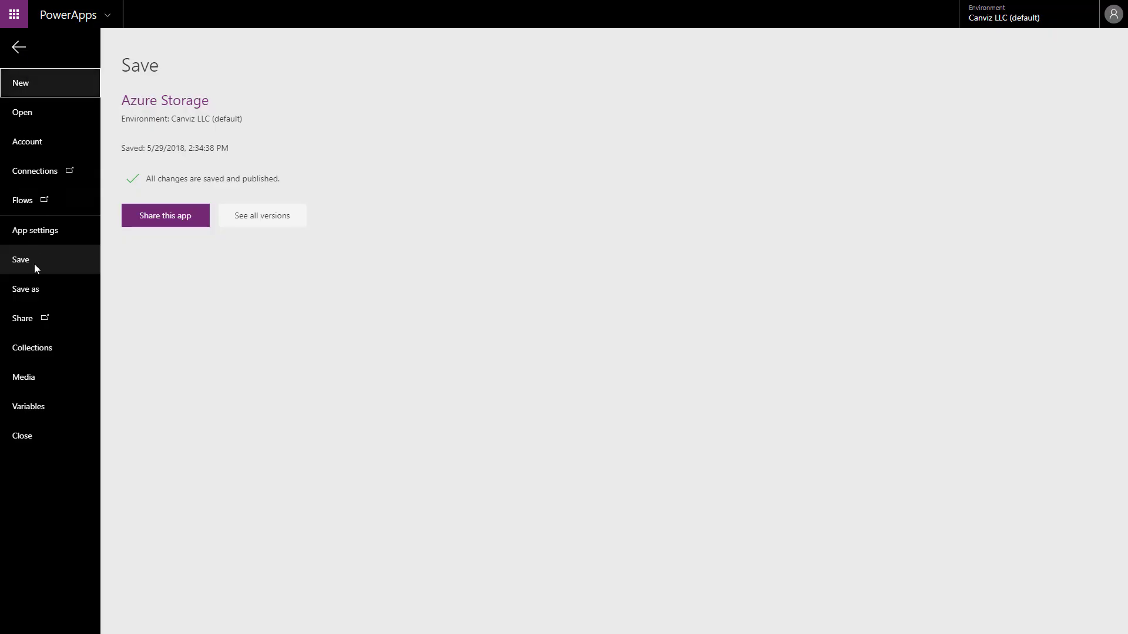
left_click(39, 346)
left_click(158, 146)
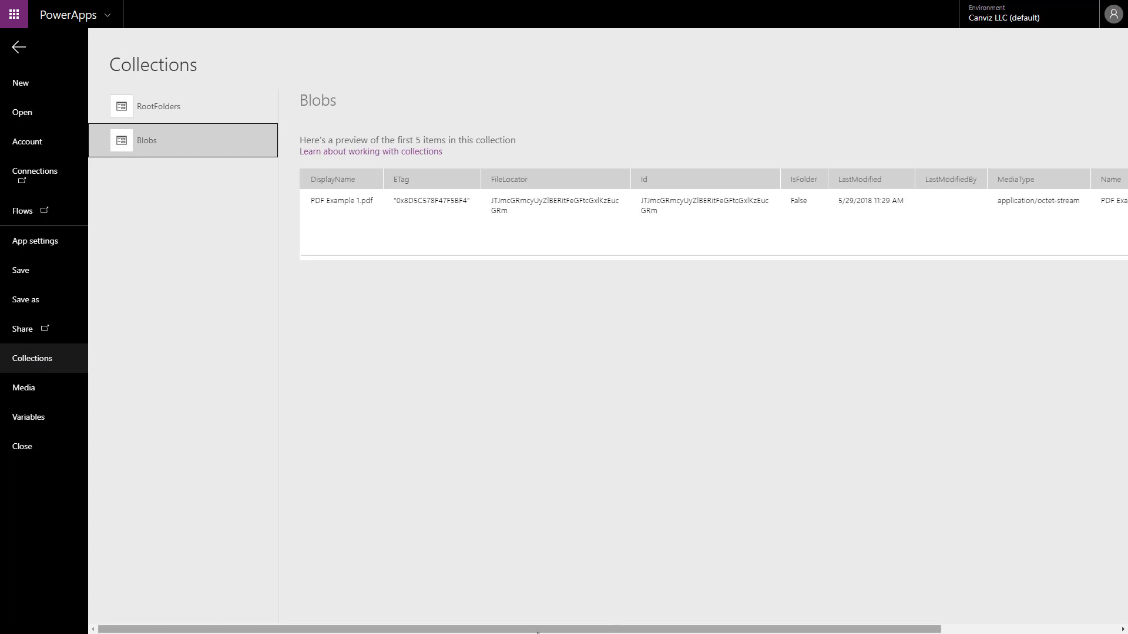
left_click_drag(536, 629, 497, 632)
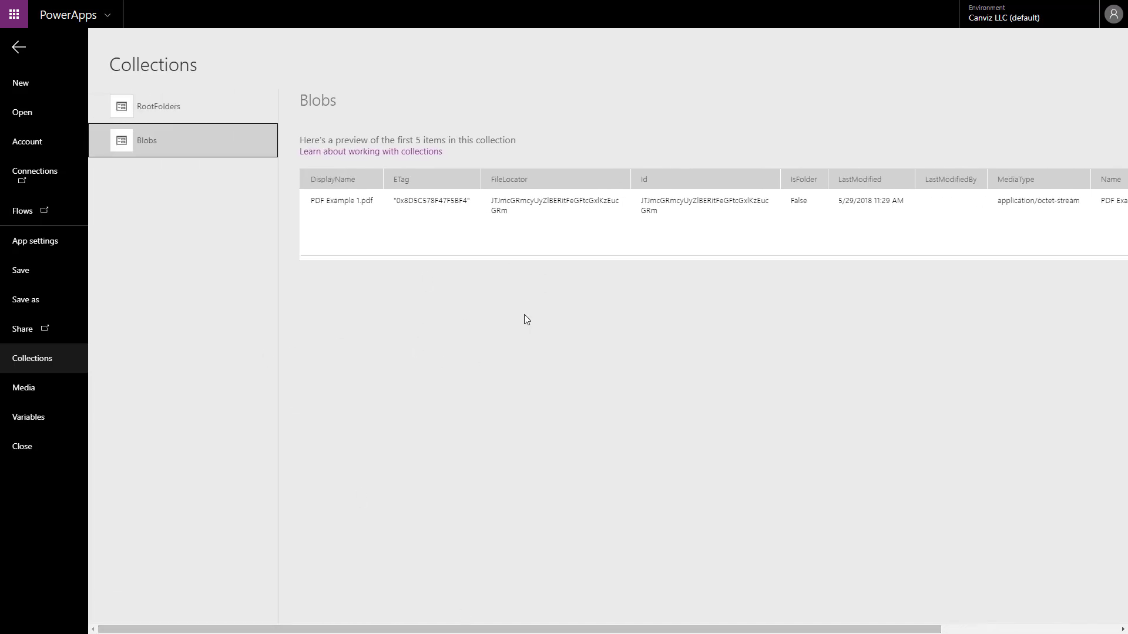
left_click(20, 52)
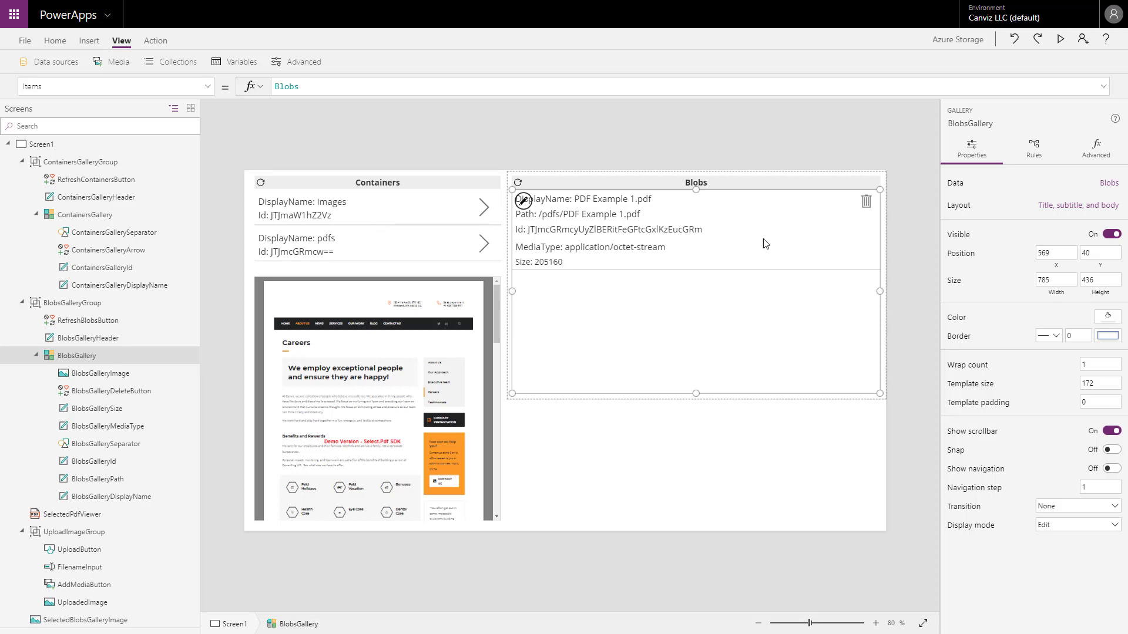
left_click(1083, 212)
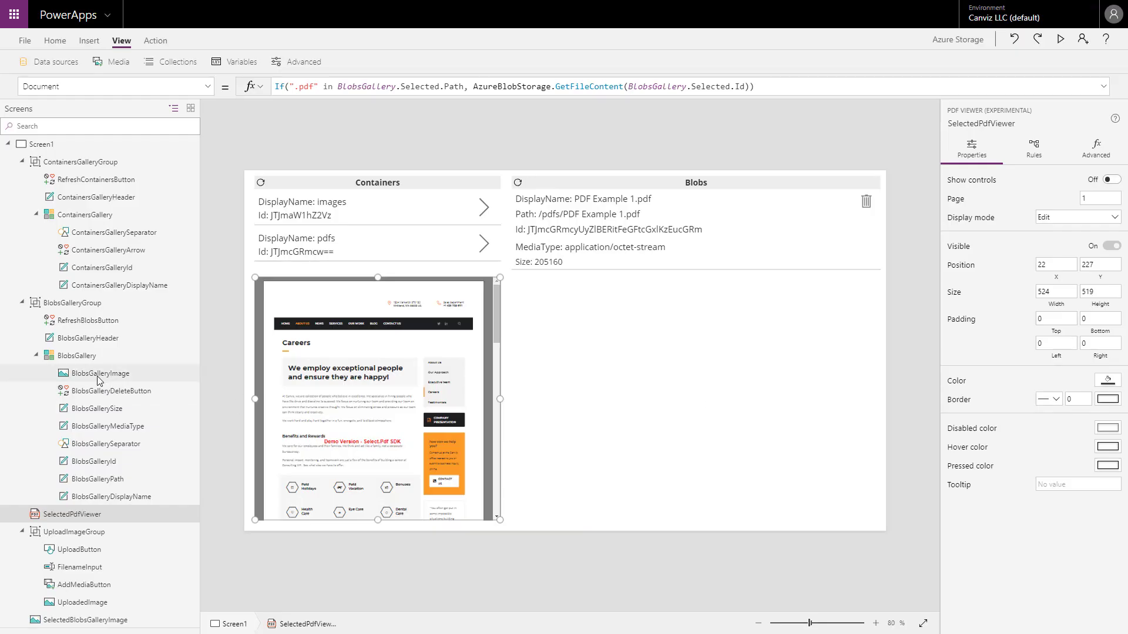
Examine the BlobsGalleryImage's Image formula and each argument of its Visible formula, from the media type condition to the true and false results.
left_click(98, 374)
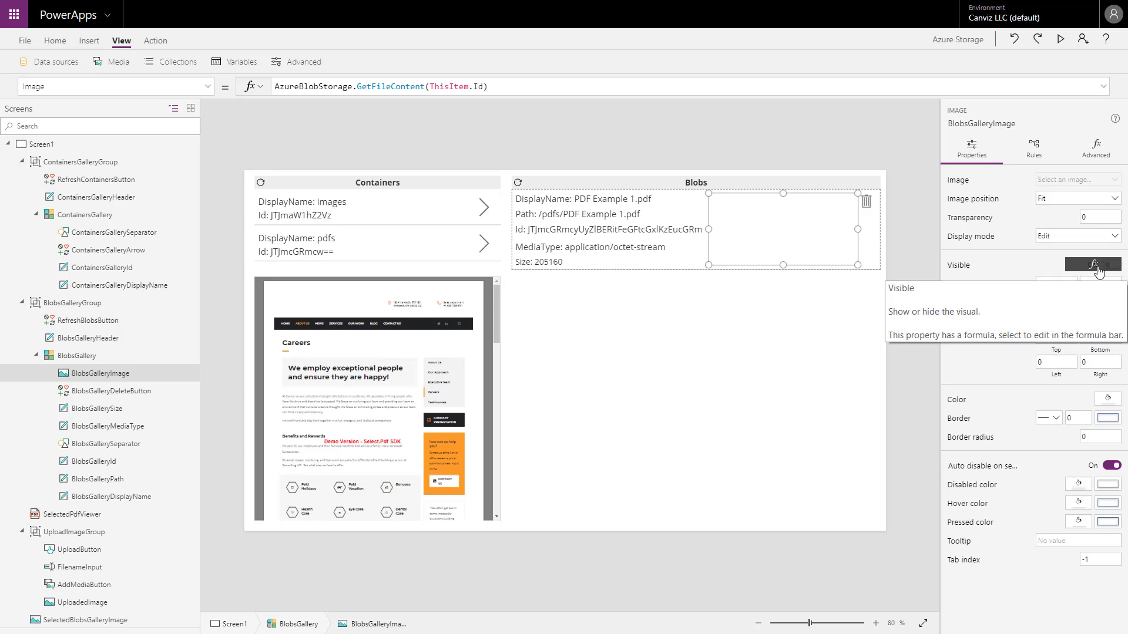
left_click(1094, 265)
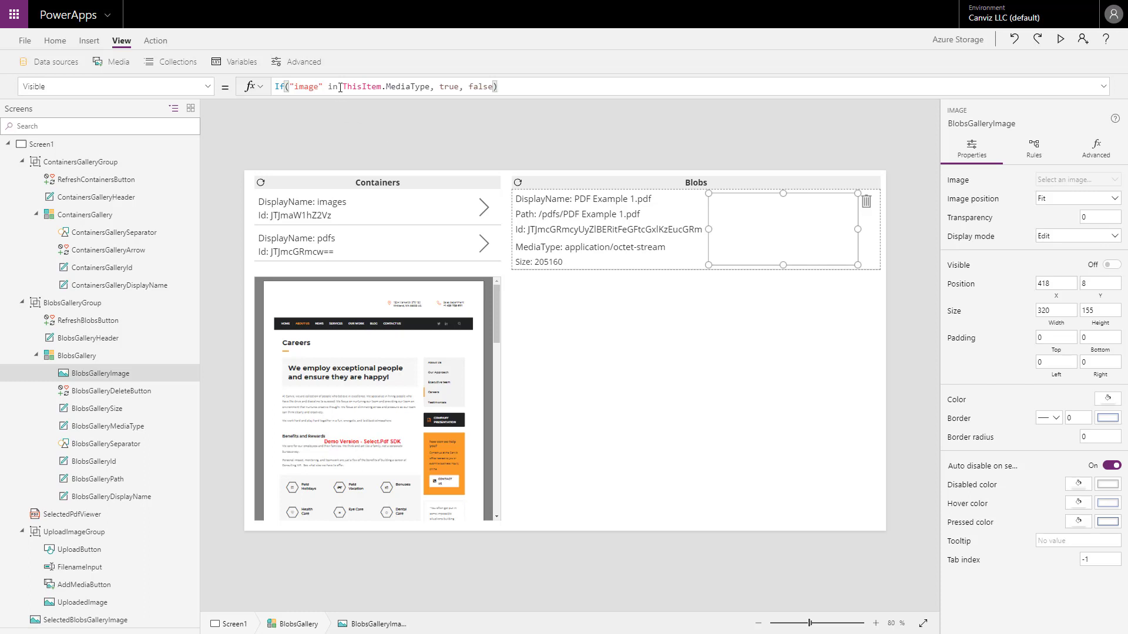
left_click_drag(342, 86, 420, 86)
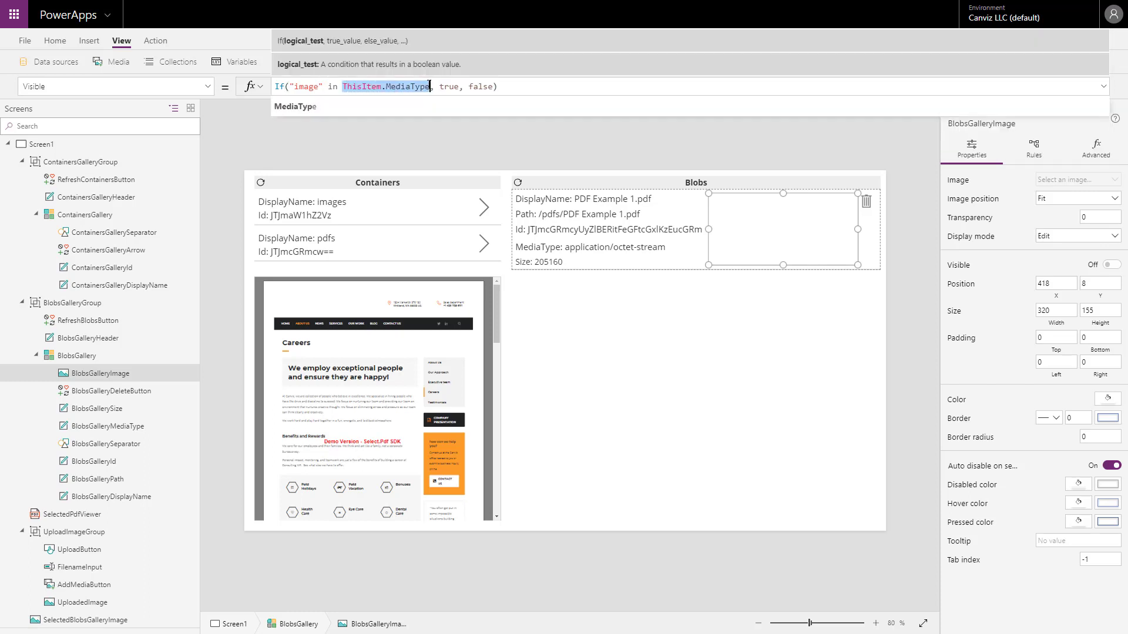
double_click(302, 86)
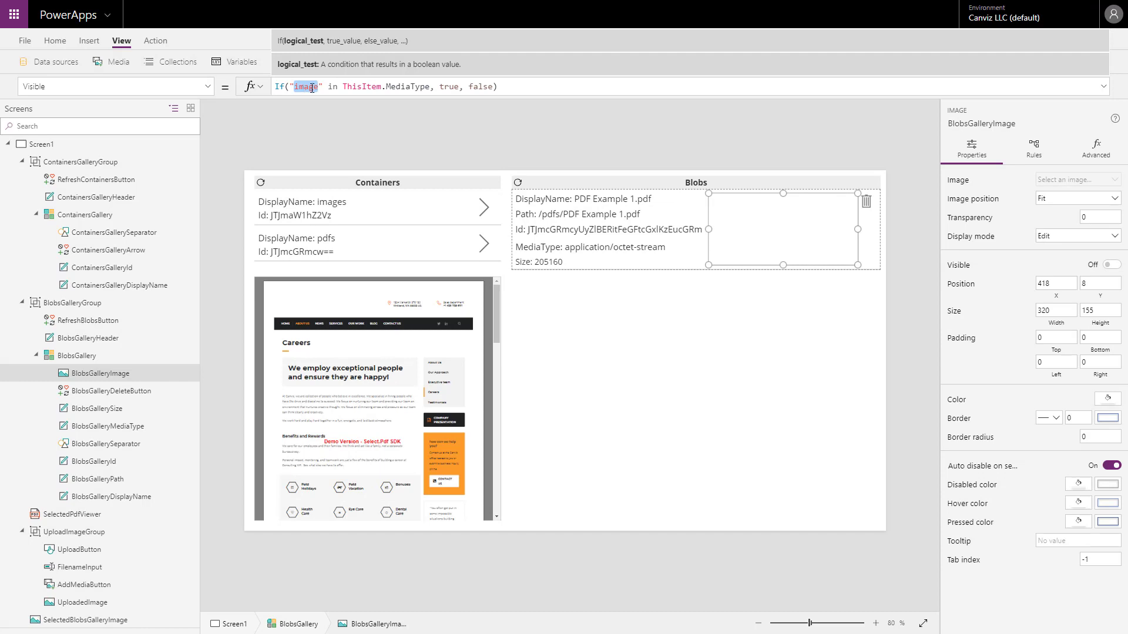
double_click(449, 86)
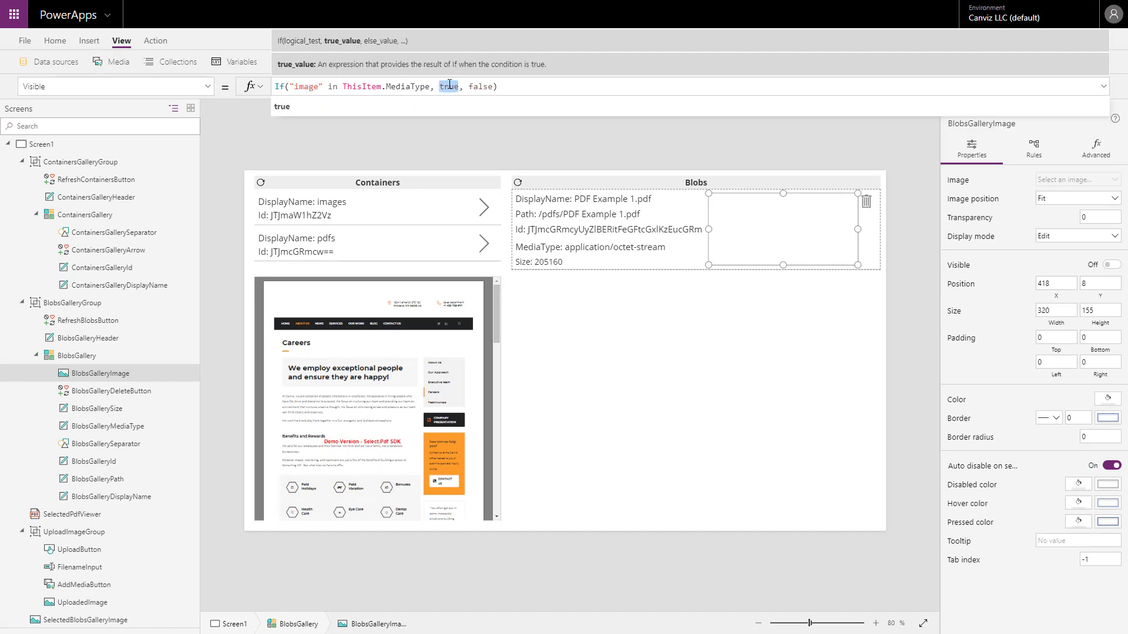
double_click(477, 87)
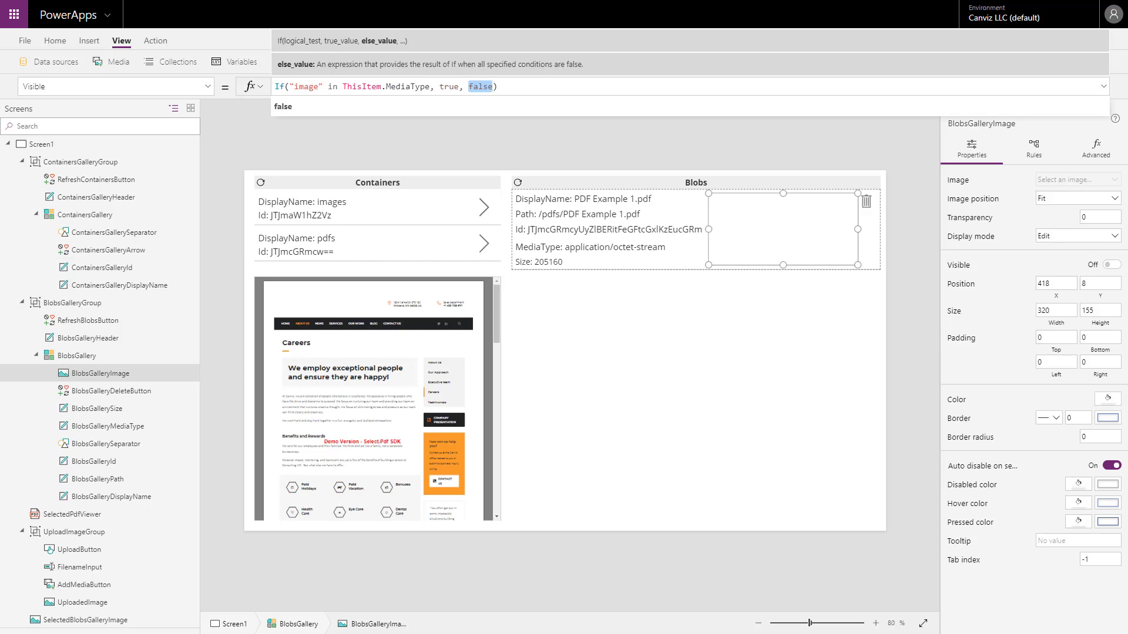
Select the refresh icon in the Blobs header to examine its formula.
left_click(517, 199)
left_click(518, 183)
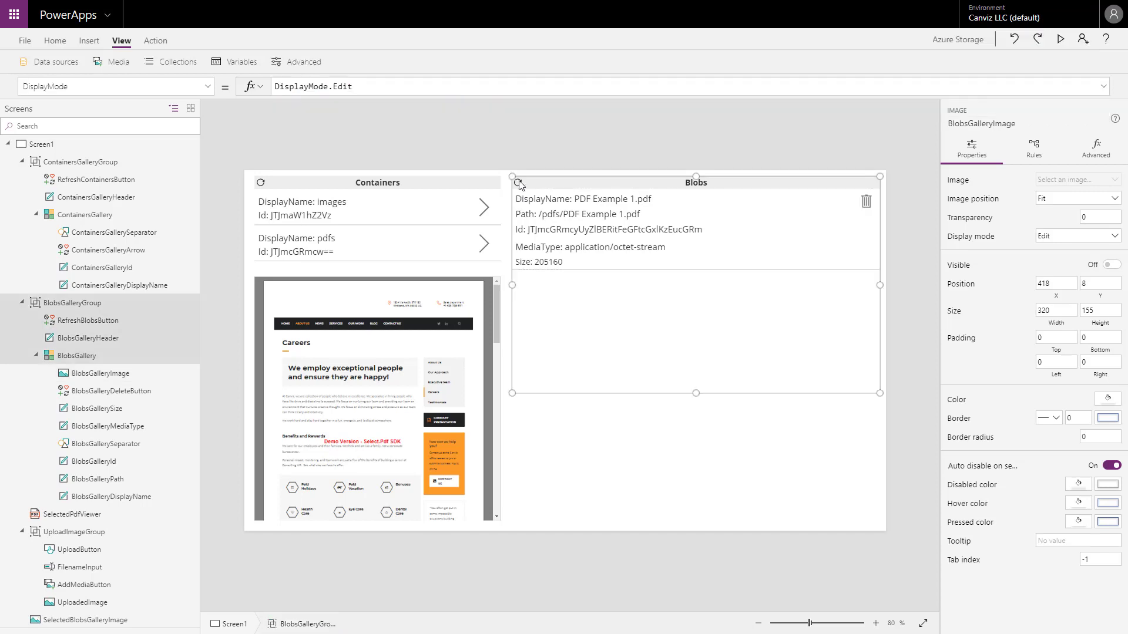
left_click(520, 187)
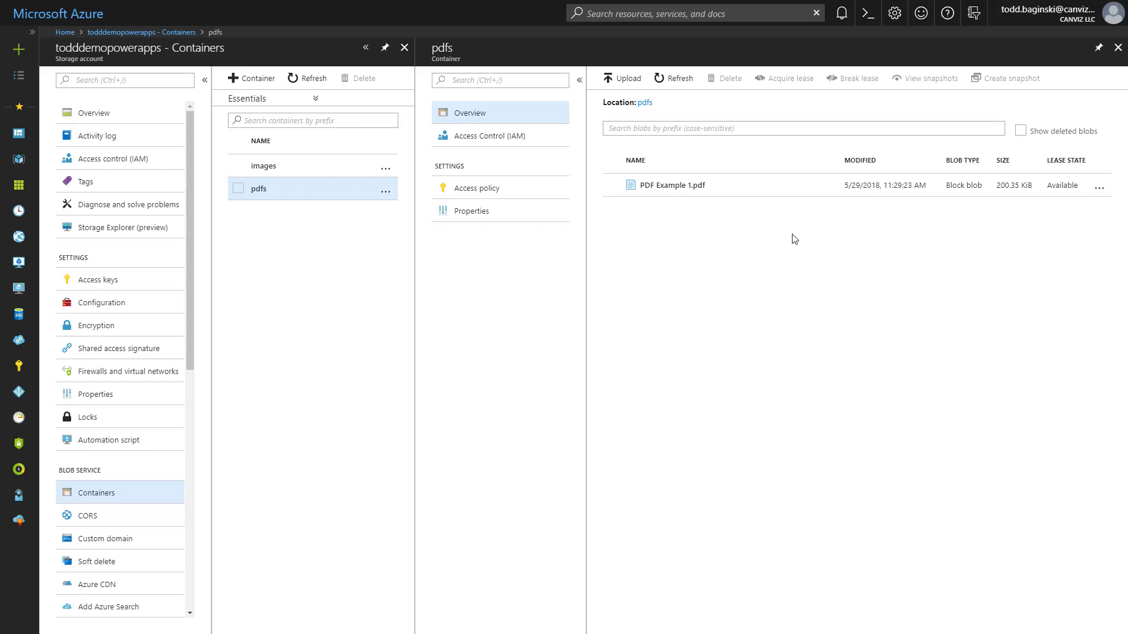
Switch to the Azure portal and upload PDF Example 2.pdf from the PowerApps folder to the pdfs container.
left_click(628, 81)
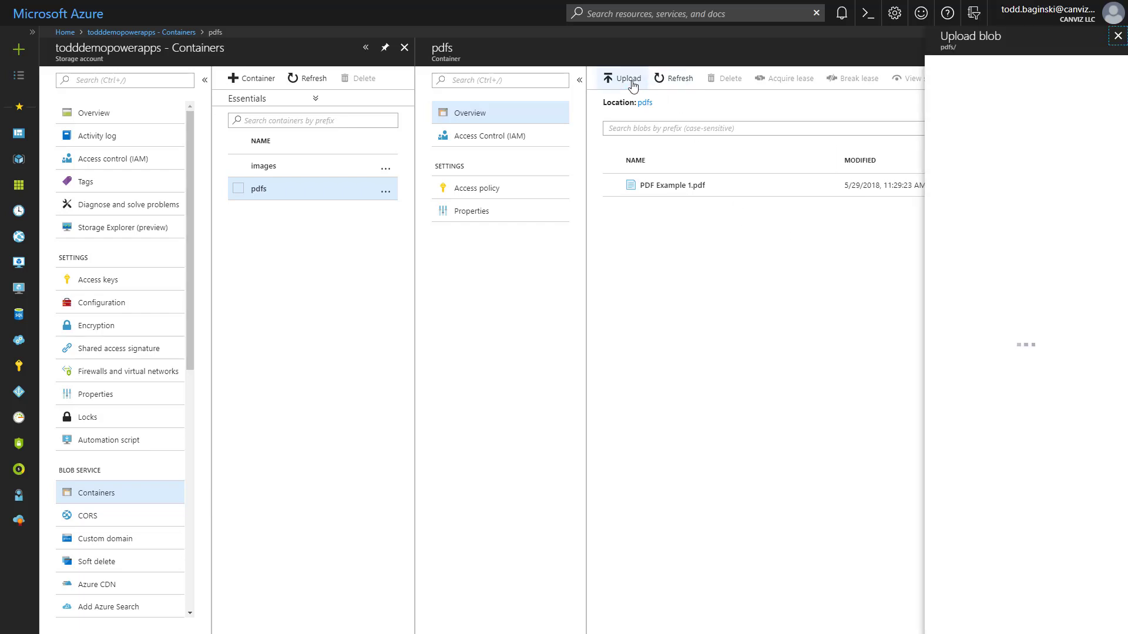
left_click(1104, 83)
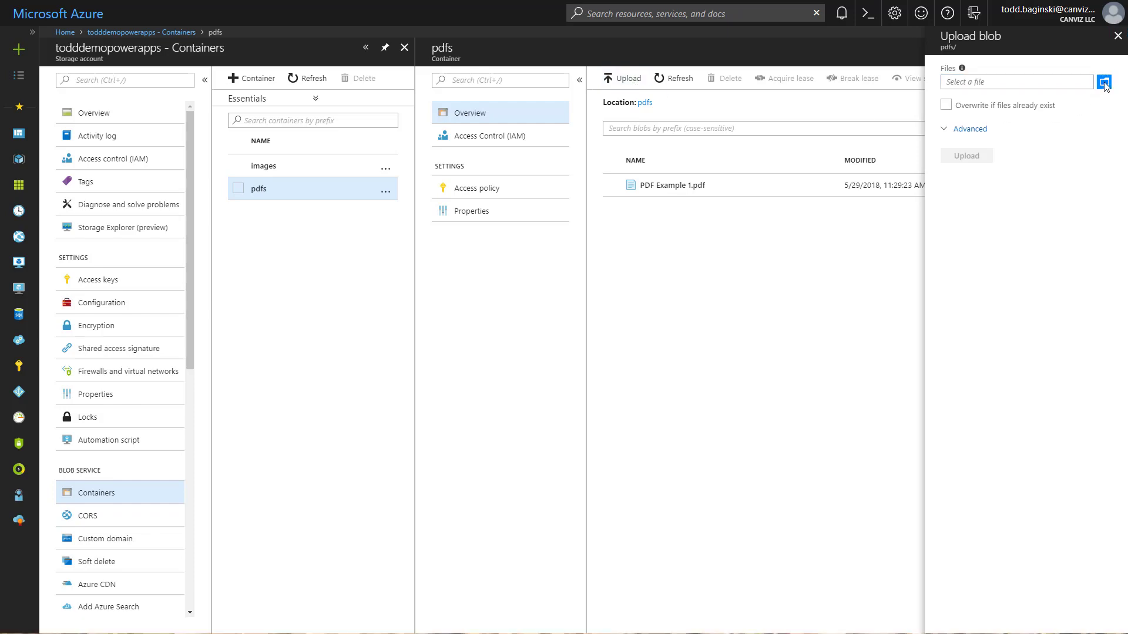
double_click(520, 128)
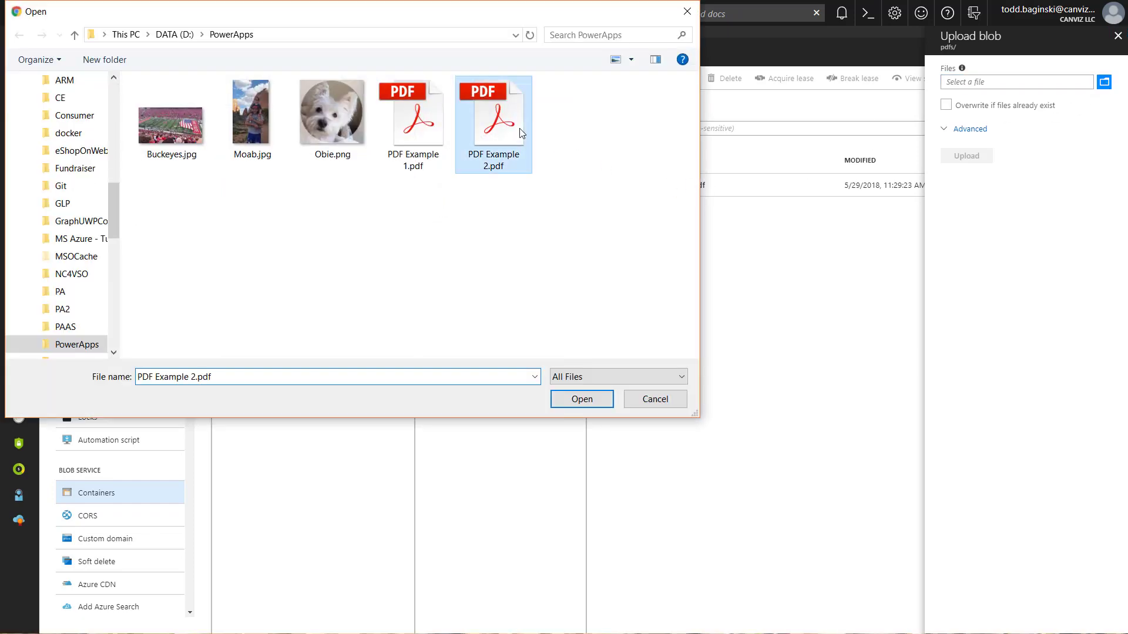
left_click(969, 158)
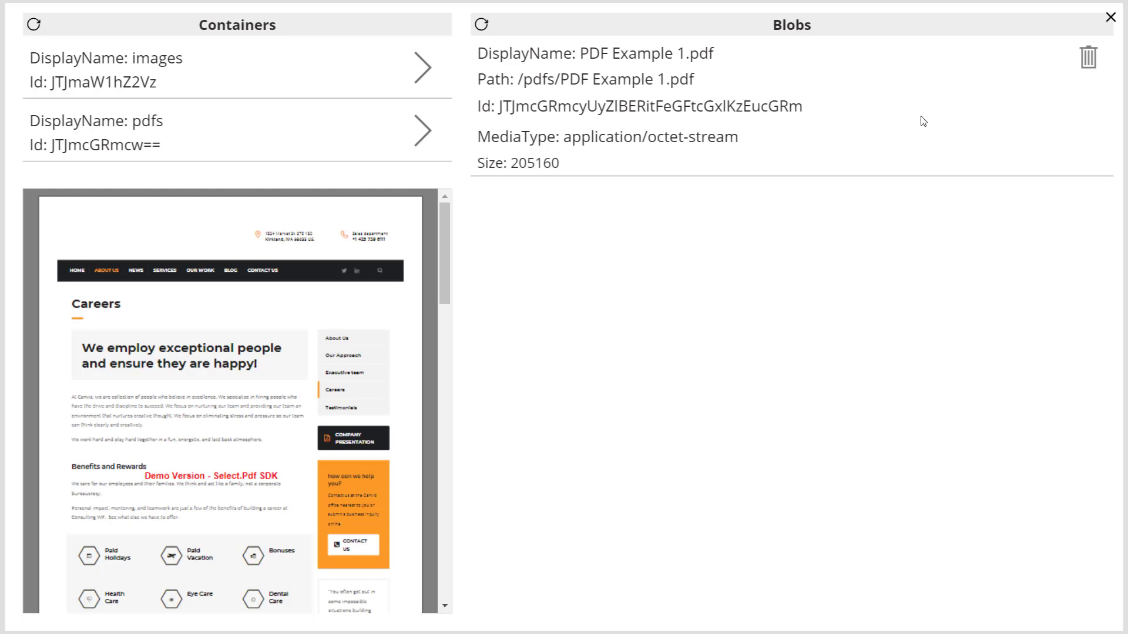
Switch to the PowerApps preview, refresh the Blobs list, and display PDF Example 2.pdf and PDF Example 1.pdf in turn.
left_click(481, 28)
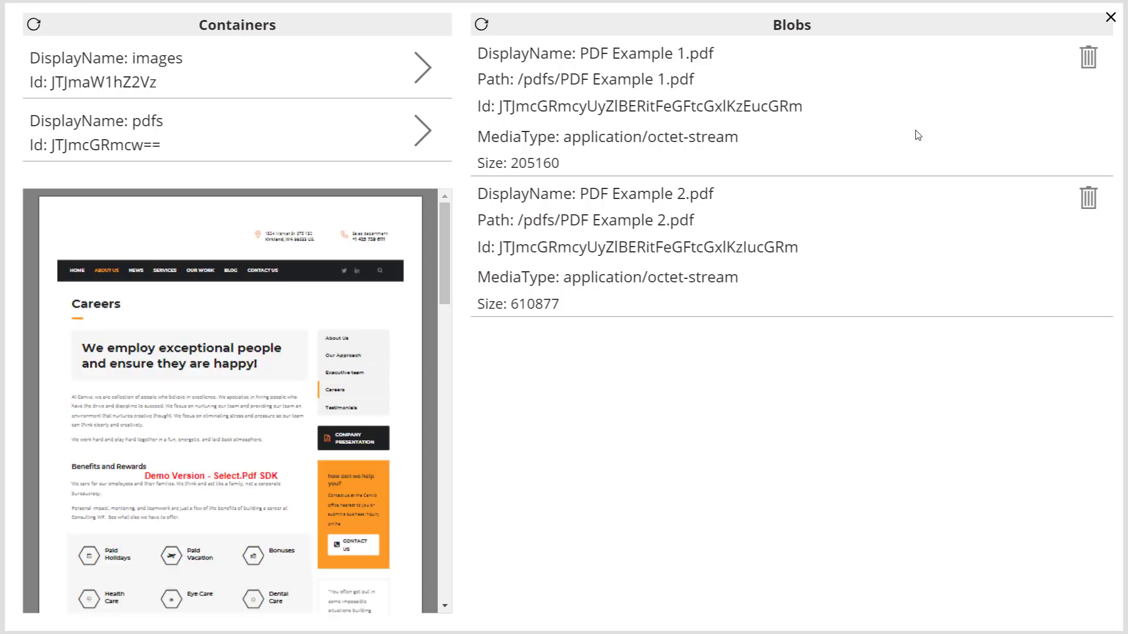
left_click(882, 259)
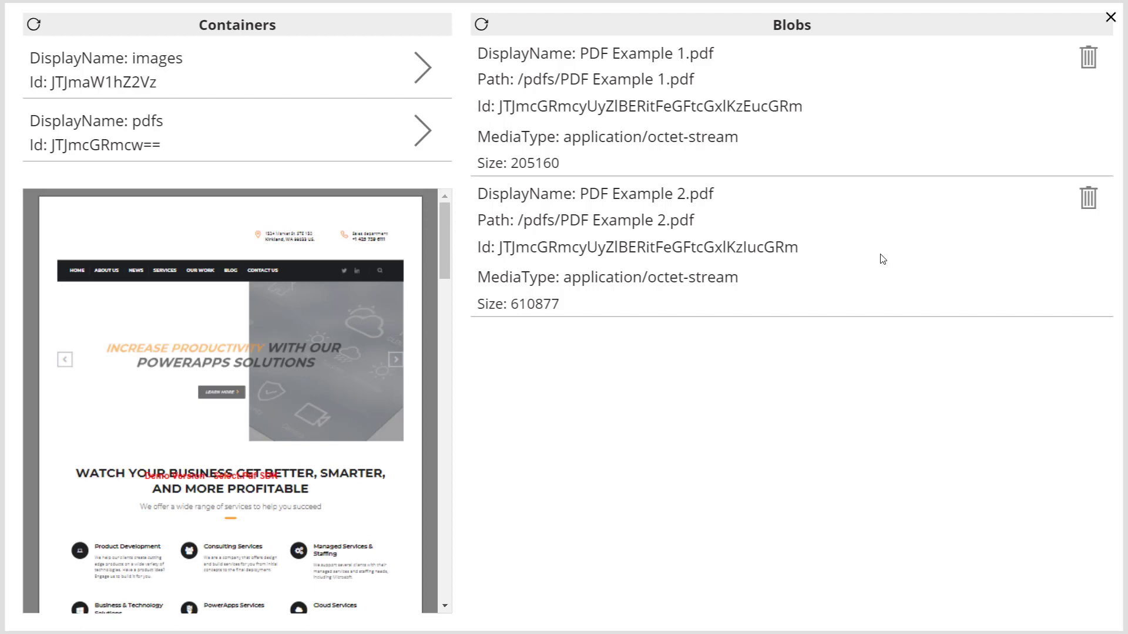
left_click(875, 124)
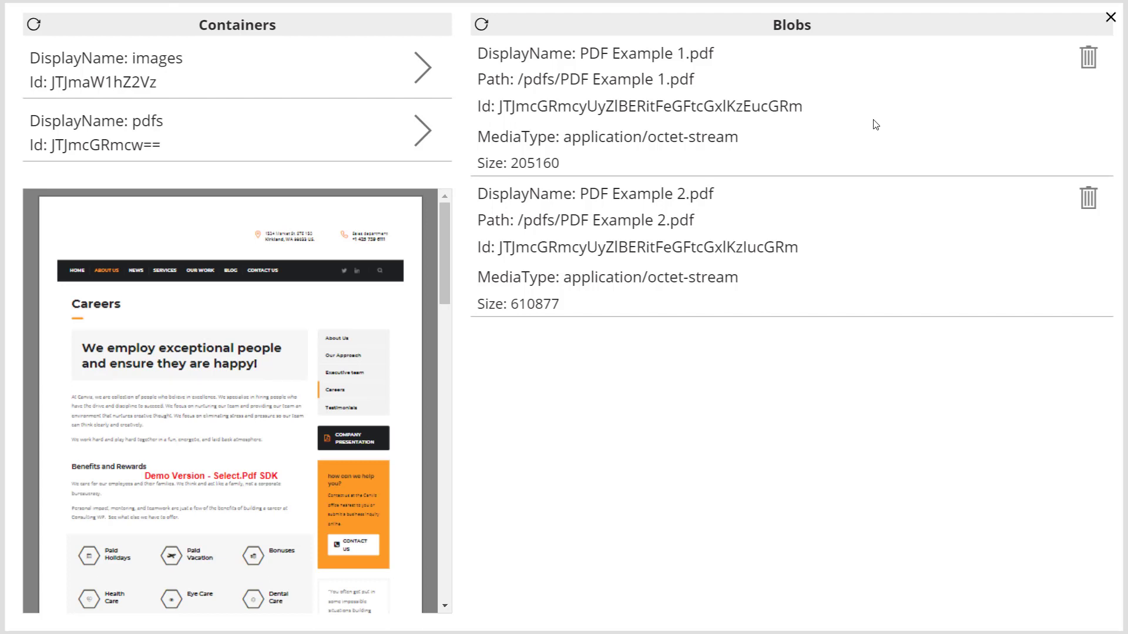
Display PDF Example 2.pdf again, look through its pages, and delete that blob from the pdfs container.
left_click(964, 238)
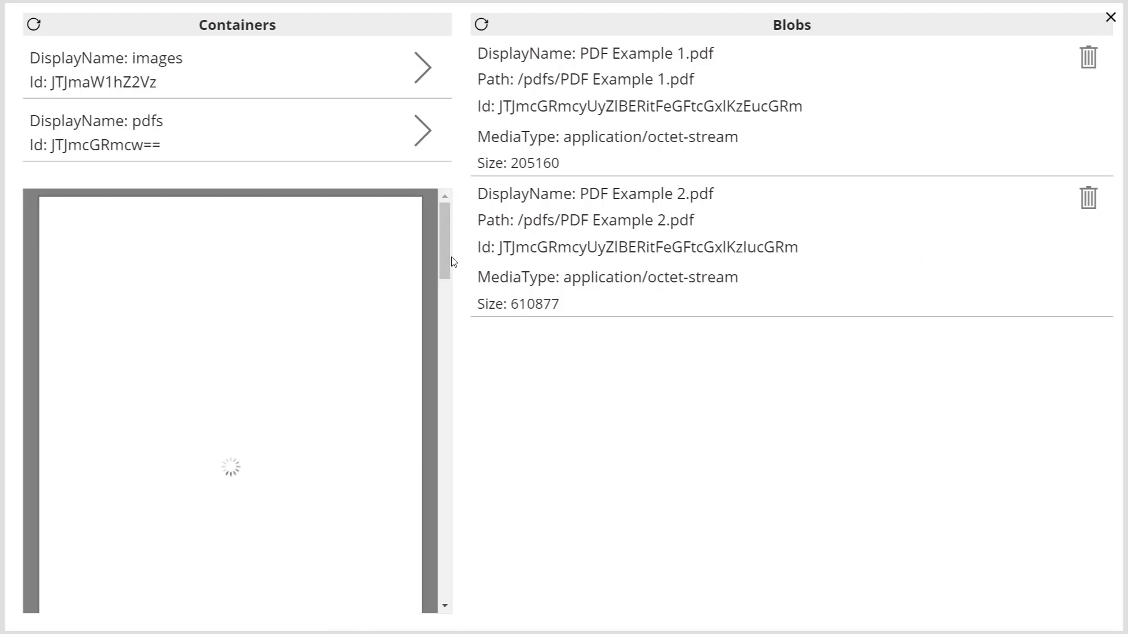
left_click_drag(446, 276, 459, 210)
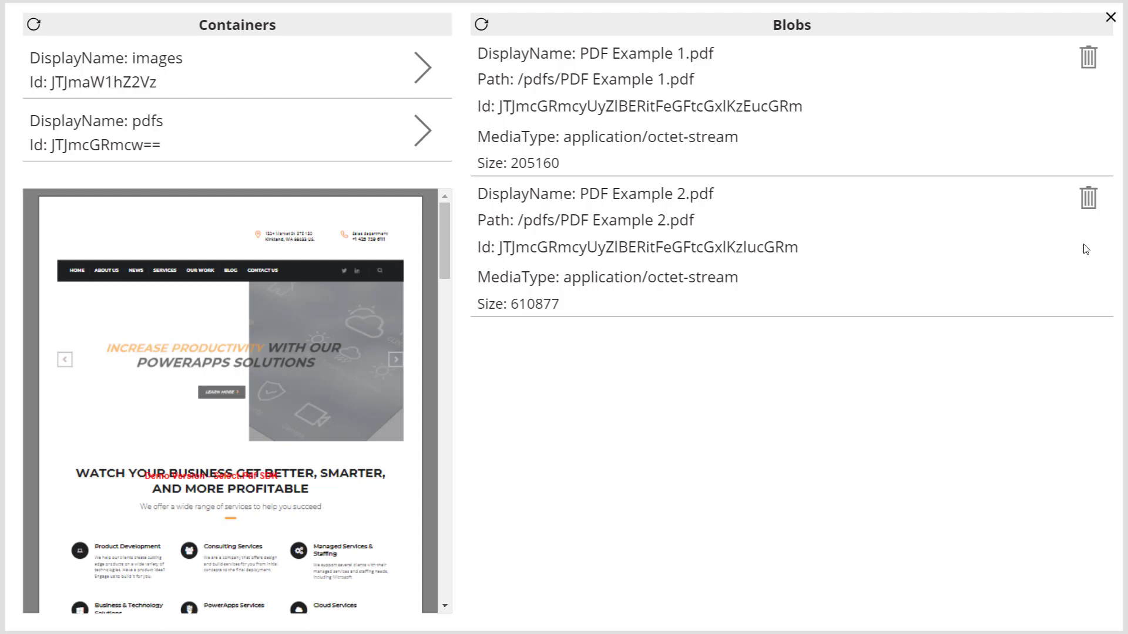
left_click(1089, 204)
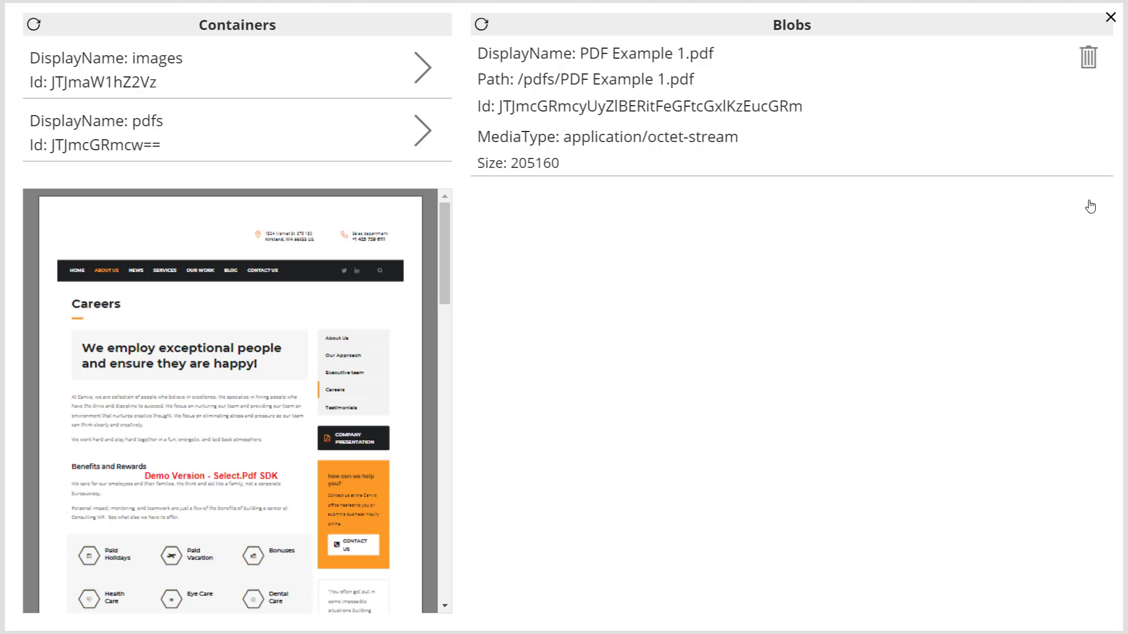
Return to the editor and examine the blob delete icon's OnSelect formula in full and the Items source of BlobsGallery.
left_click(1110, 18)
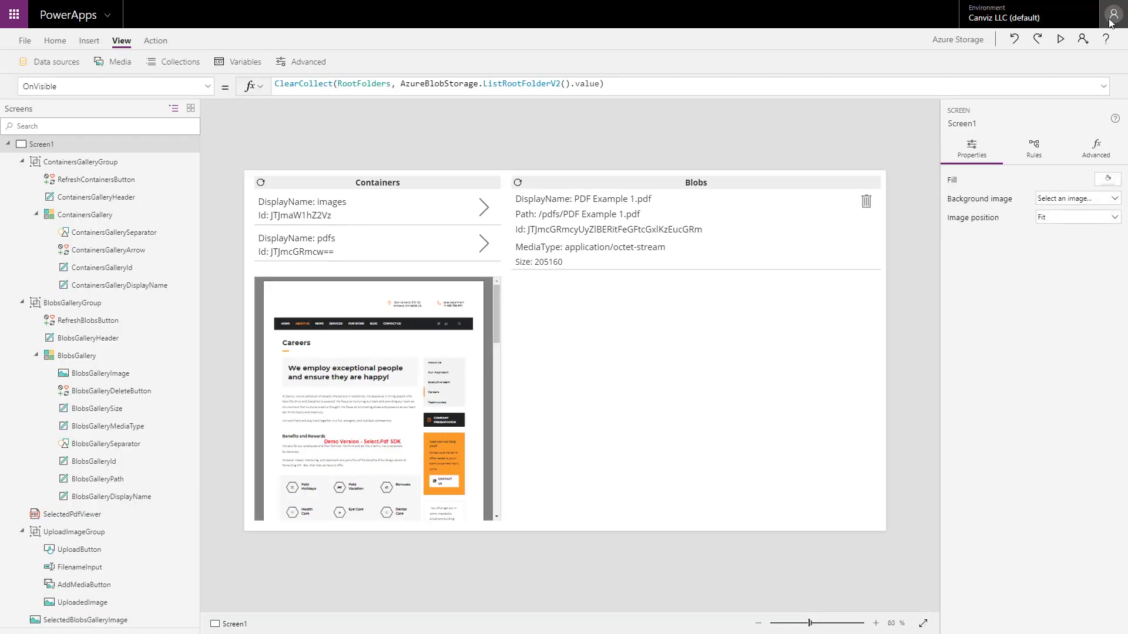
left_click(866, 206)
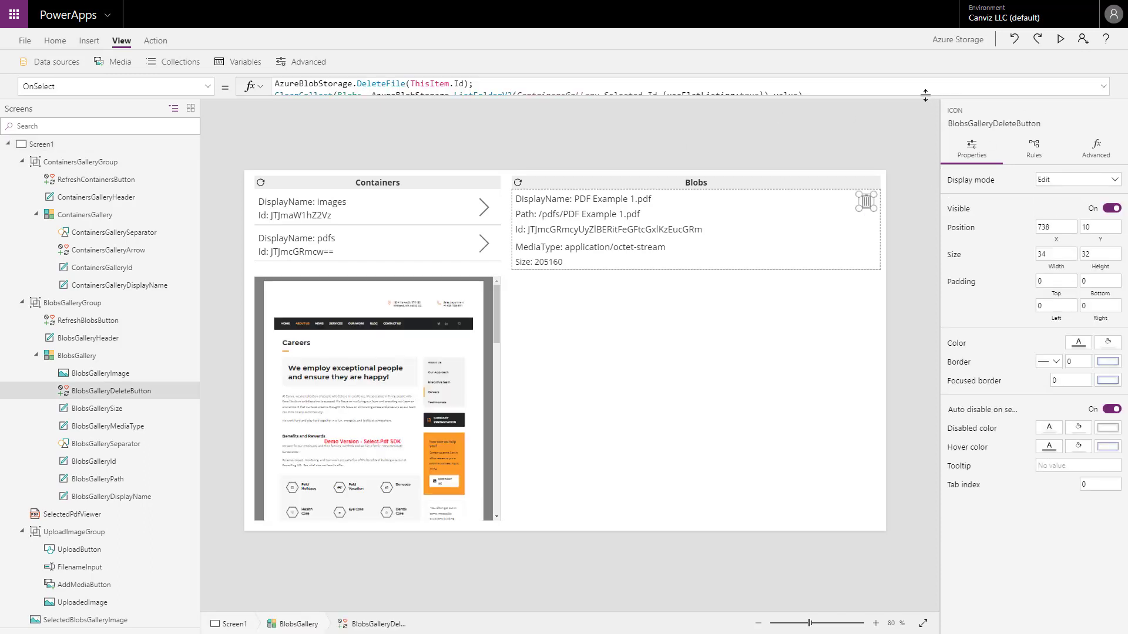
left_click_drag(925, 95, 921, 140)
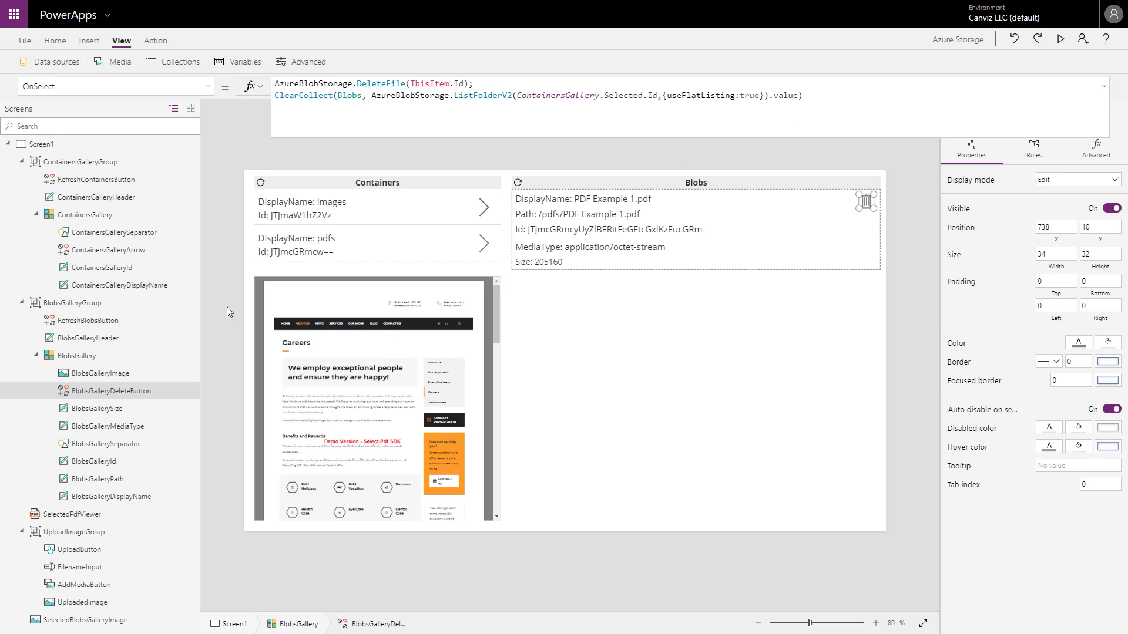
left_click(88, 356)
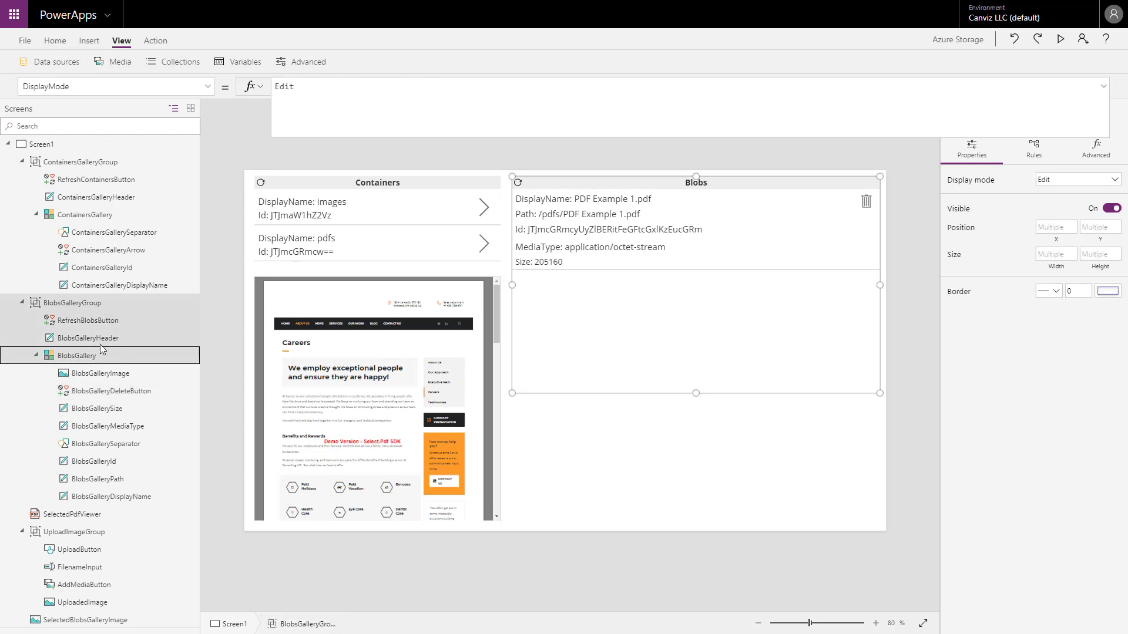
left_click(77, 356)
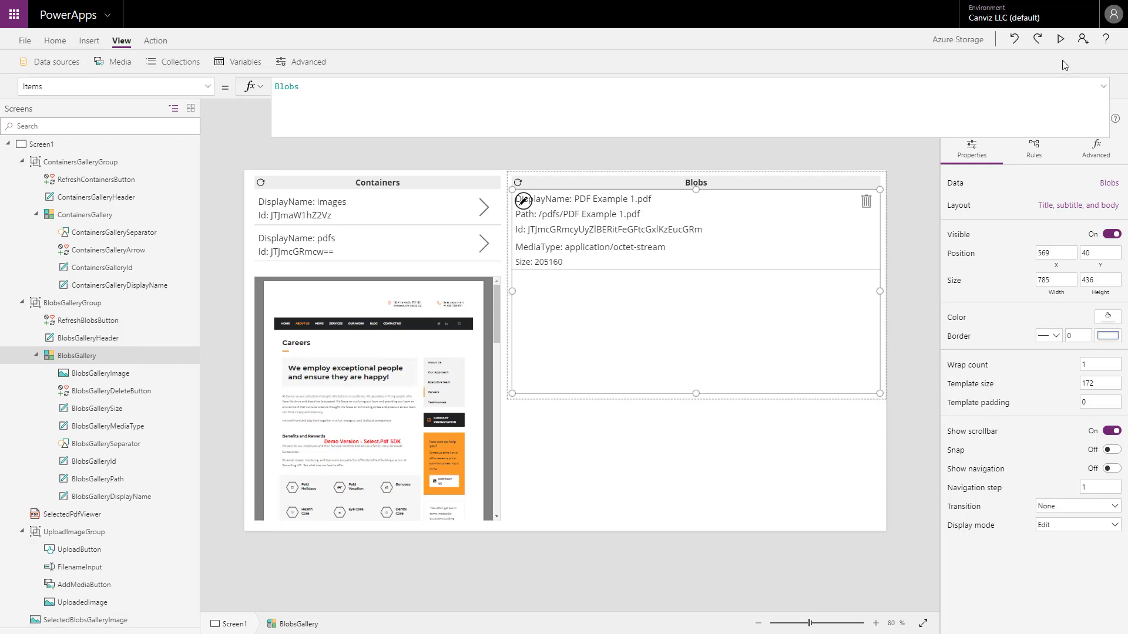
Preview the app, open the images container to view its picture upload controls, and return to the editor.
left_click(1061, 39)
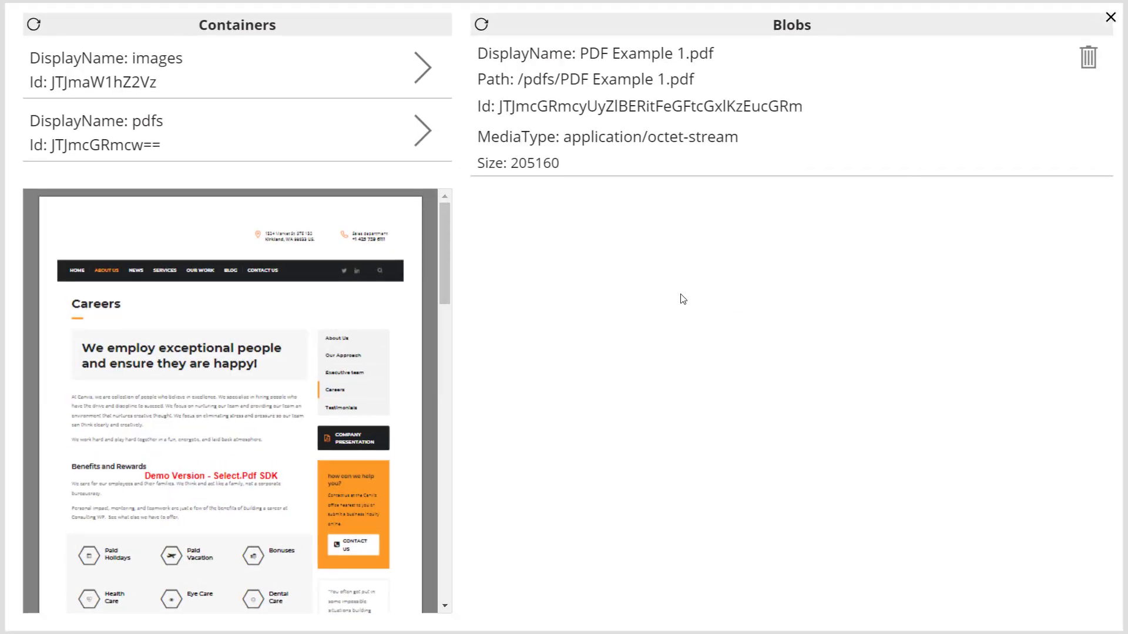
left_click(421, 75)
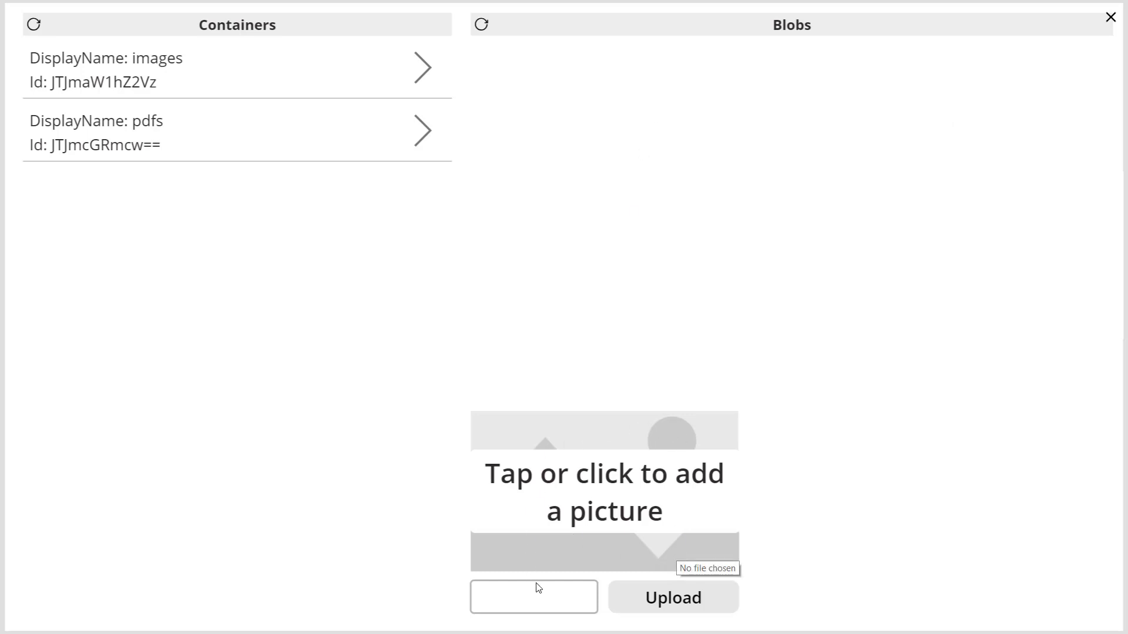
left_click(1114, 22)
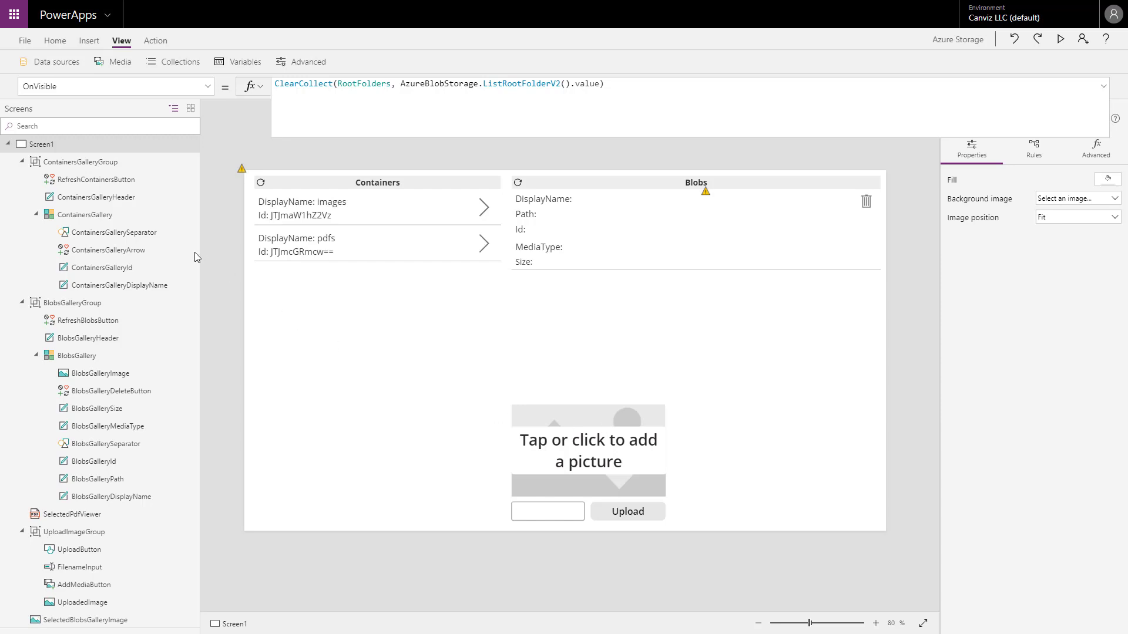
Examine the Visible formula of UploadImageGroup and check it by selecting the pdfs and images containers in turn.
left_click(94, 533)
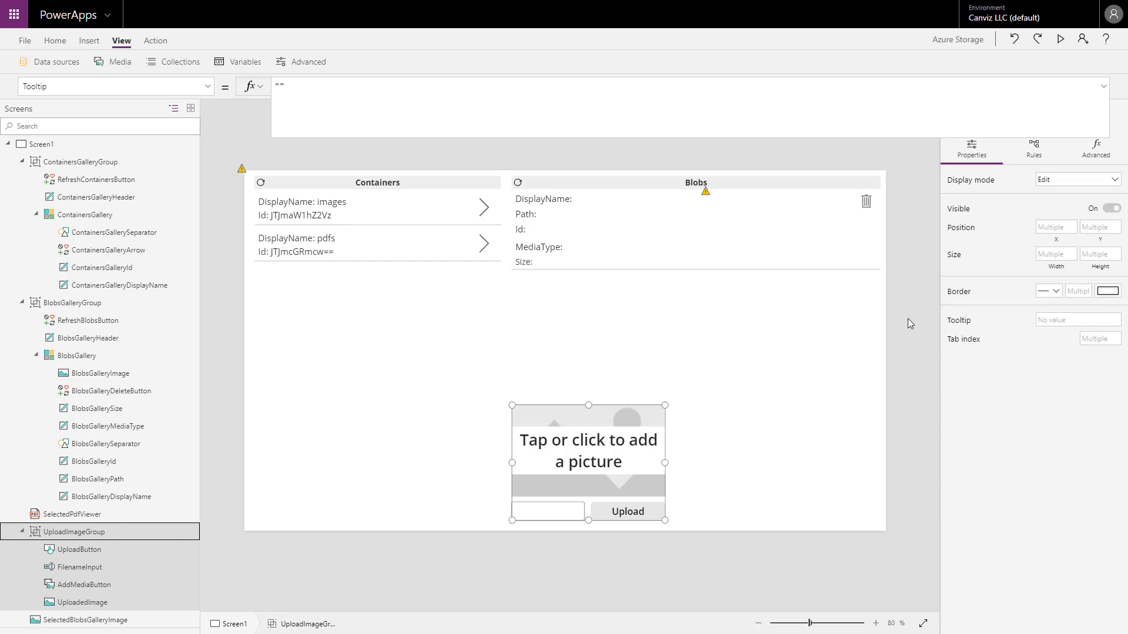
left_click(1095, 211)
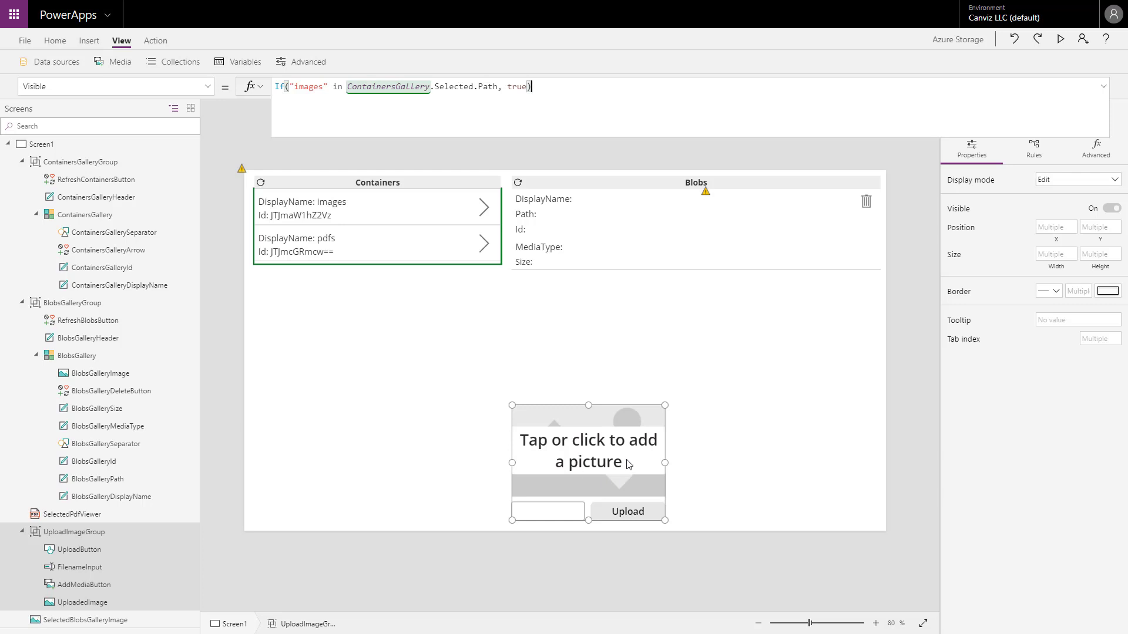
left_click(486, 251)
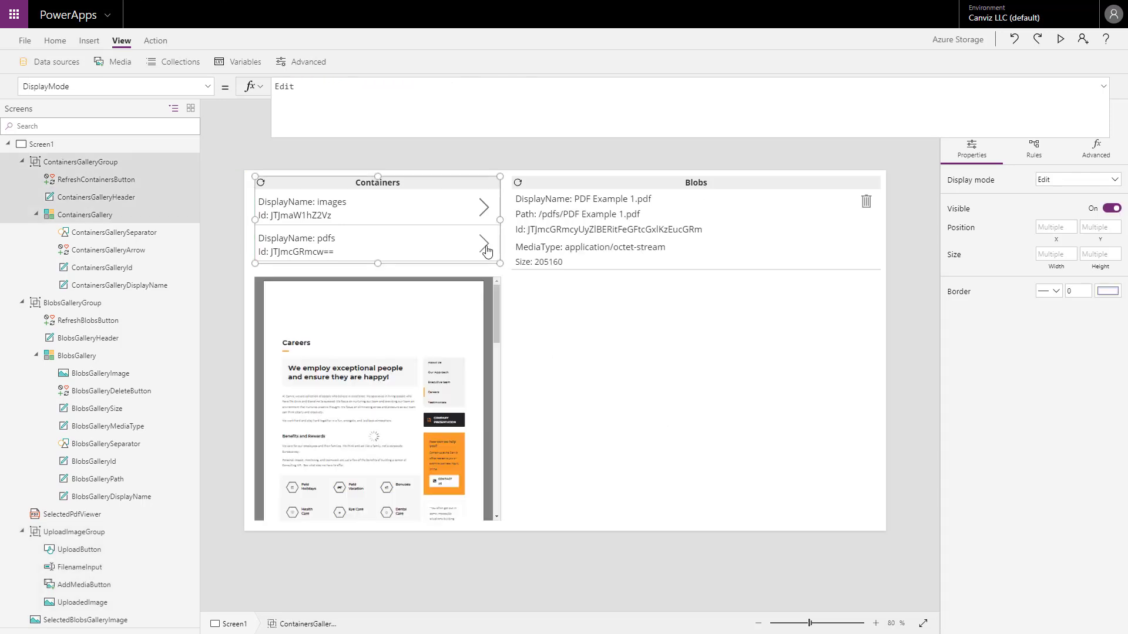
left_click(484, 210)
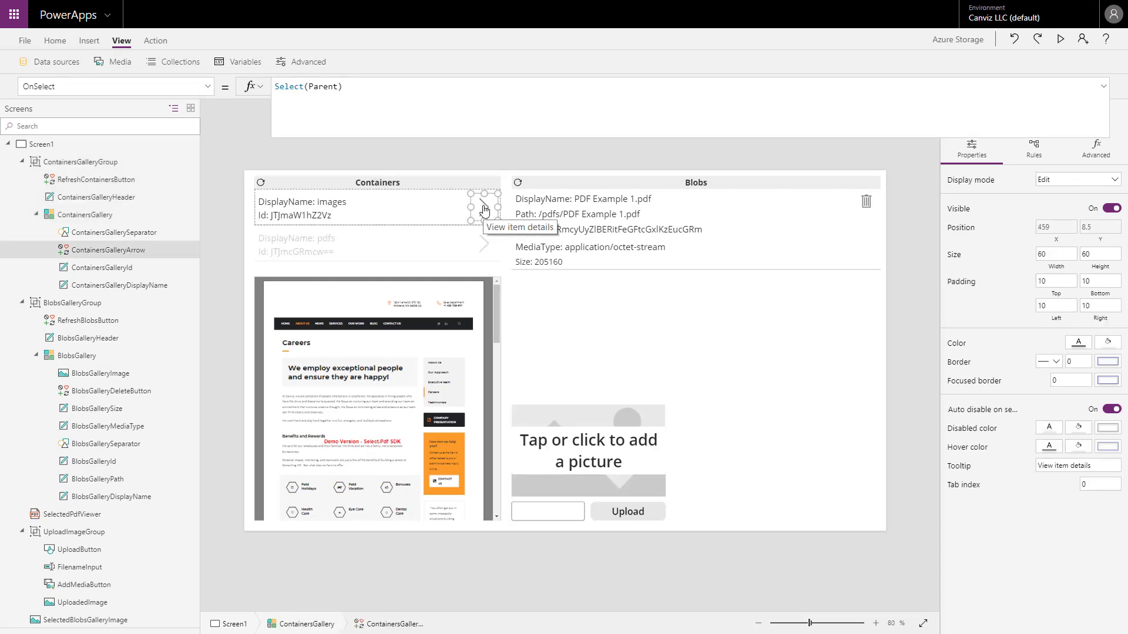
left_click(486, 213, "alt")
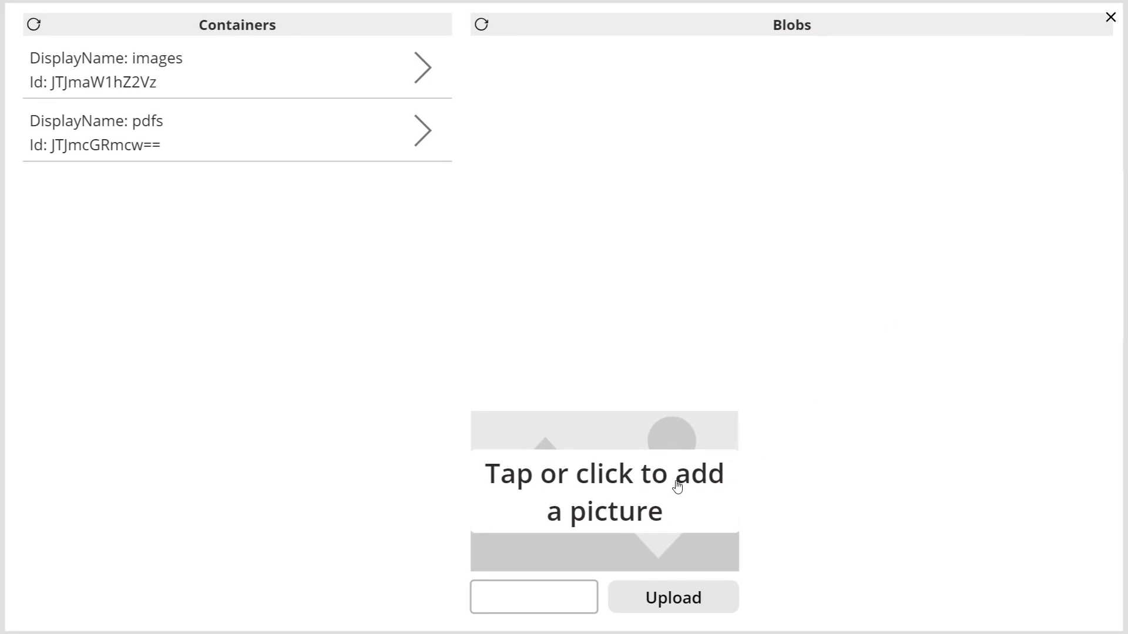
In the app preview, choose Obie.png as the picture, enter Obie.png as its file name, and upload it to the images container.
left_click(598, 482)
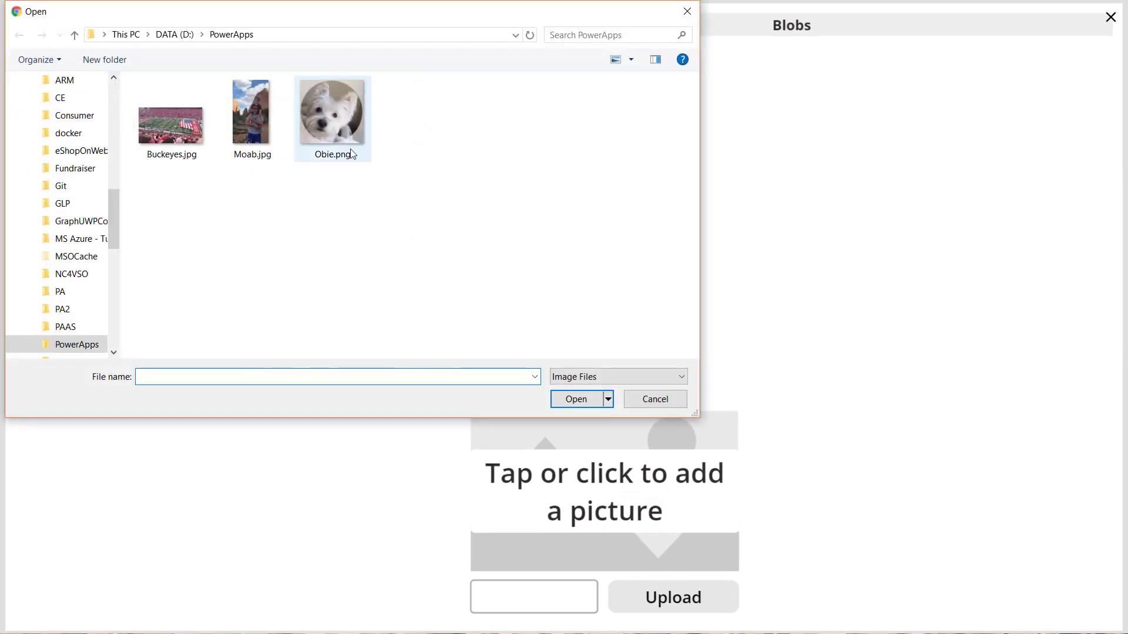
left_click(336, 126)
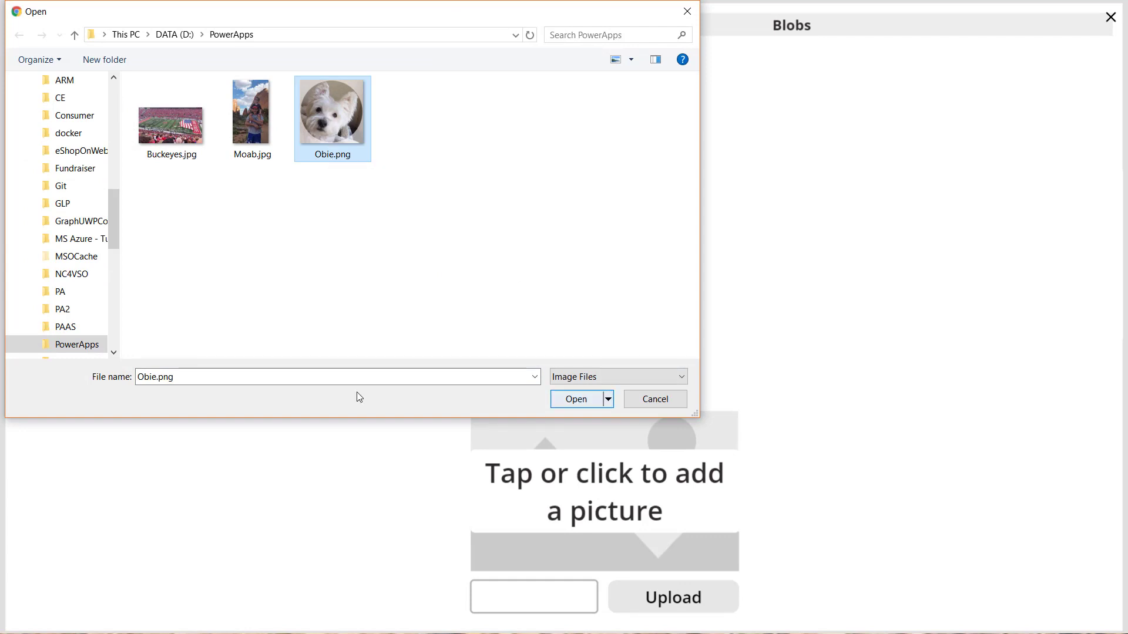
left_click(206, 377)
key("ctrl+c")
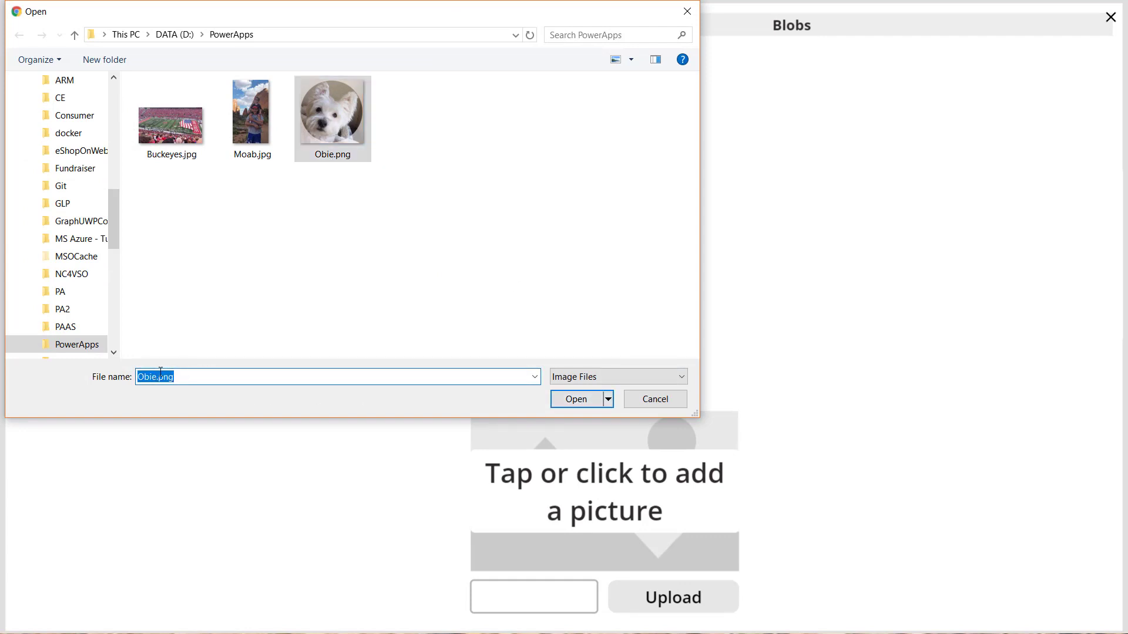
left_click(565, 400)
left_click(506, 599)
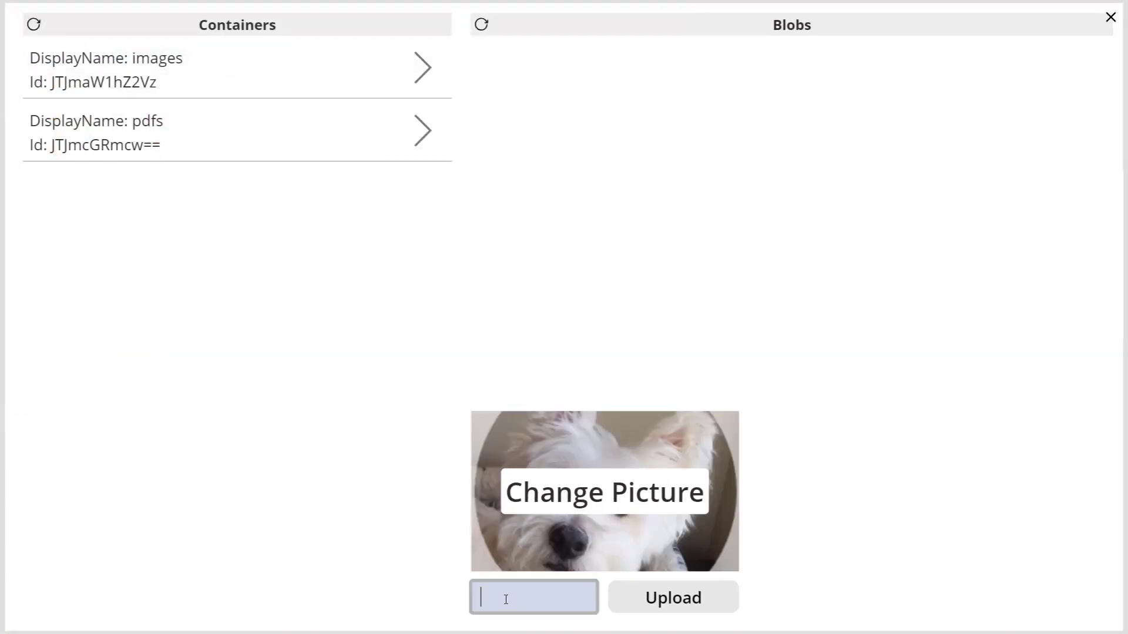
key("ctrl+v")
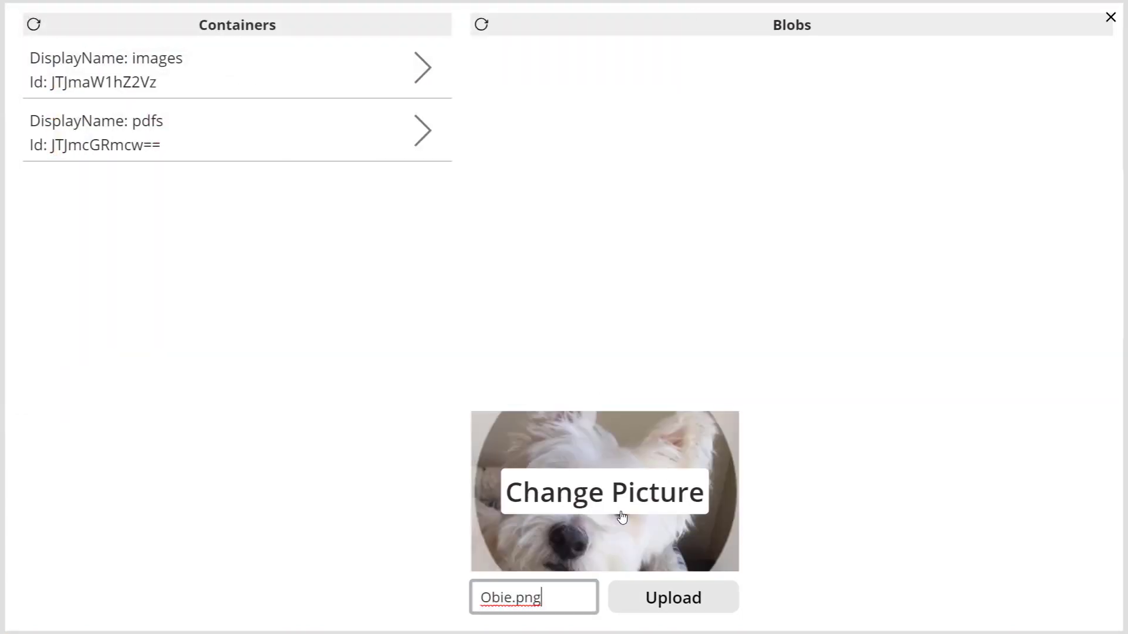
left_click(679, 603)
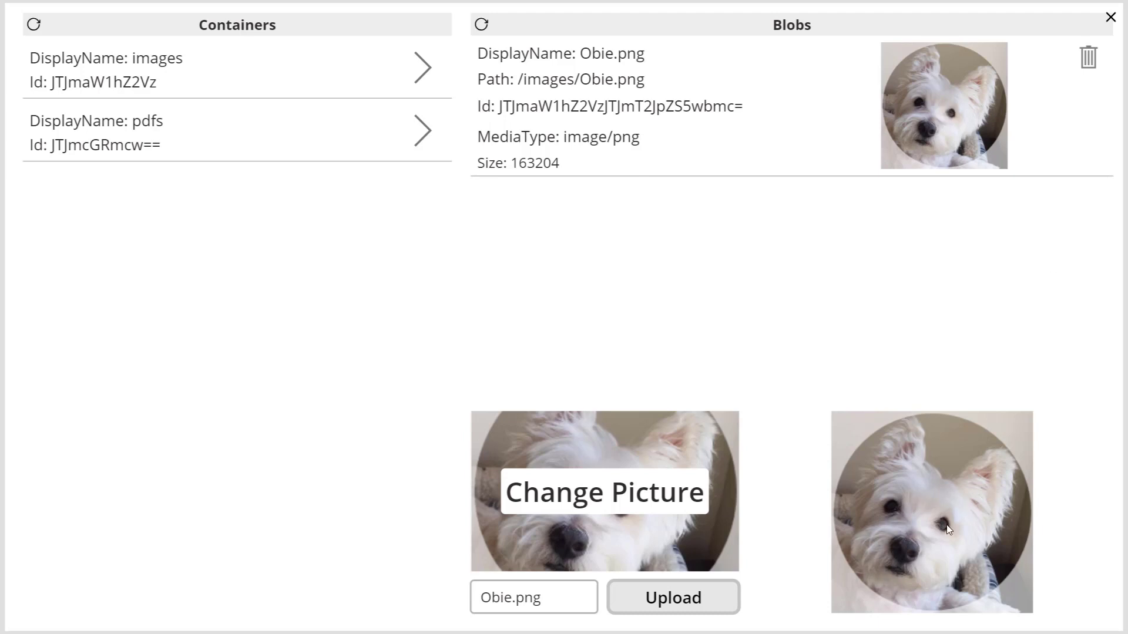
Return to the editor and examine the Visible and Image formulas of the picture inside the Blobs gallery.
left_click(1110, 19)
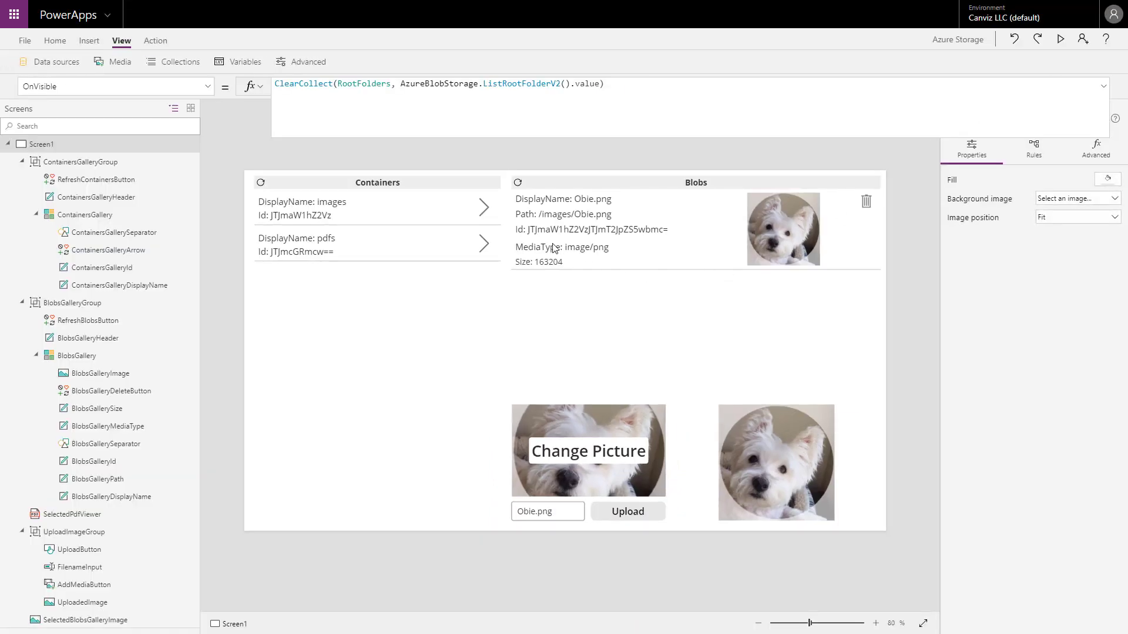
left_click(799, 233)
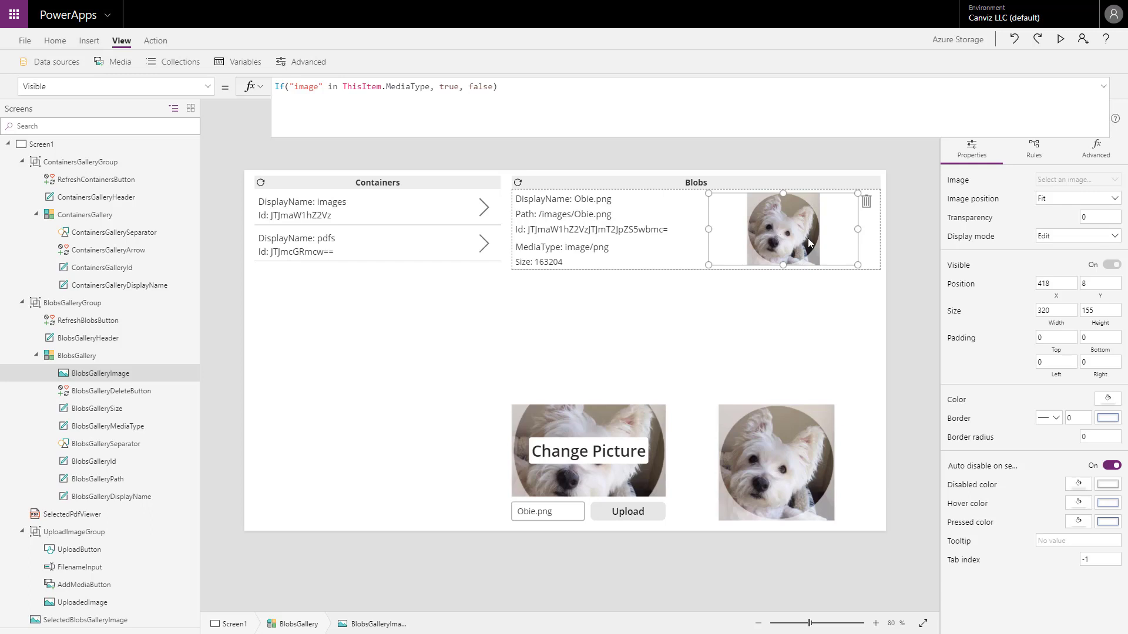
double_click(306, 87)
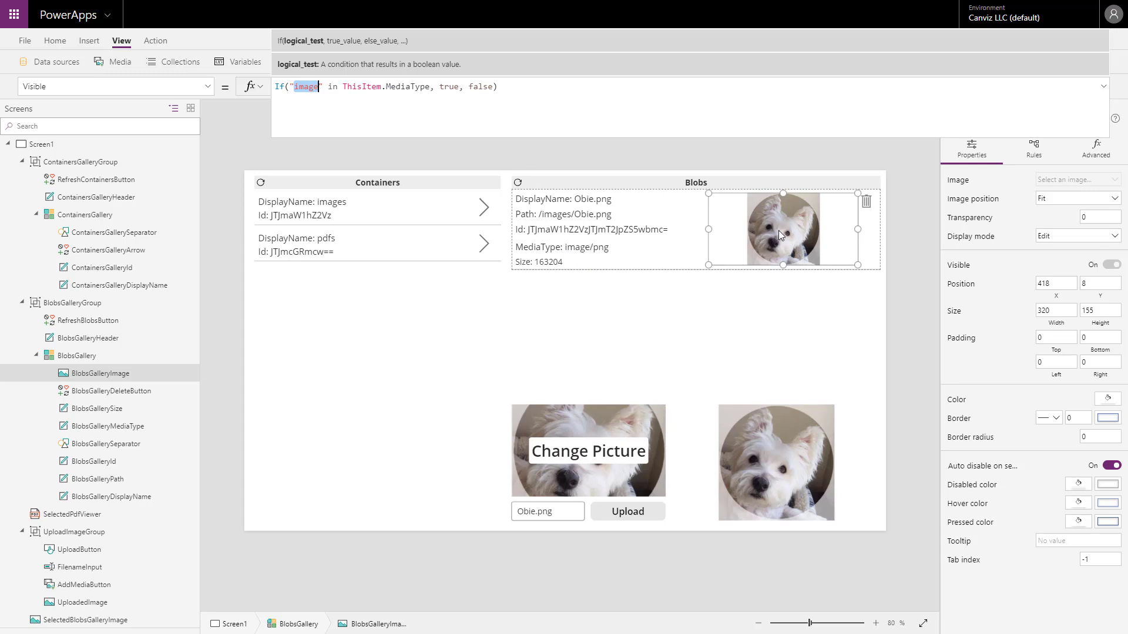
left_click(207, 88)
left_click_drag(212, 171, 211, 207)
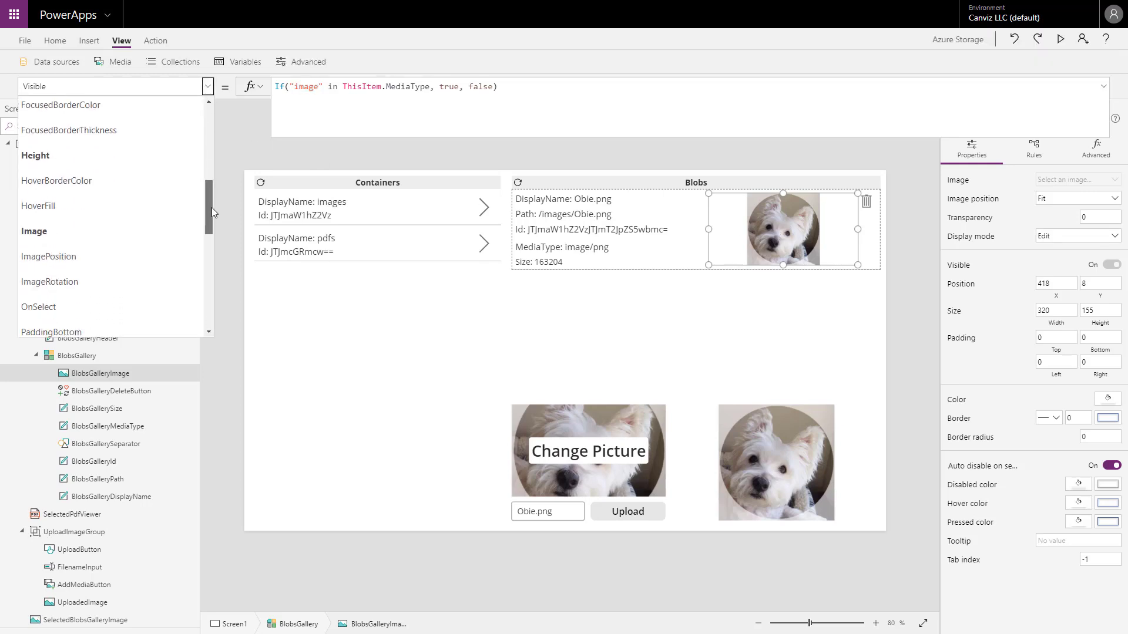
left_click(82, 222)
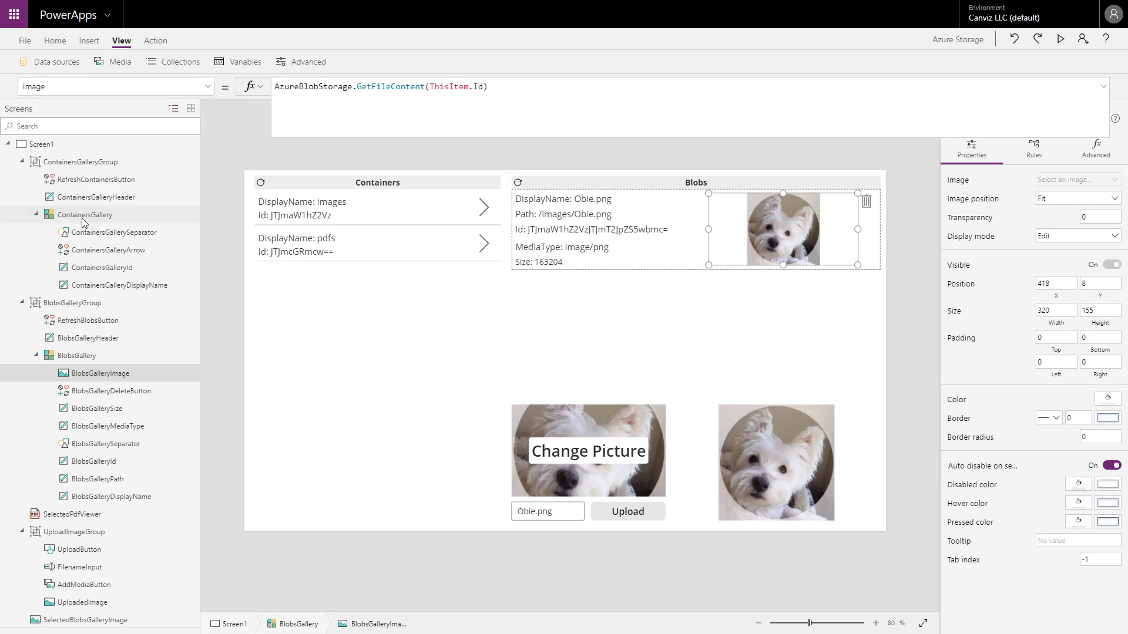
left_click(510, 88)
left_click_drag(510, 88, 269, 86)
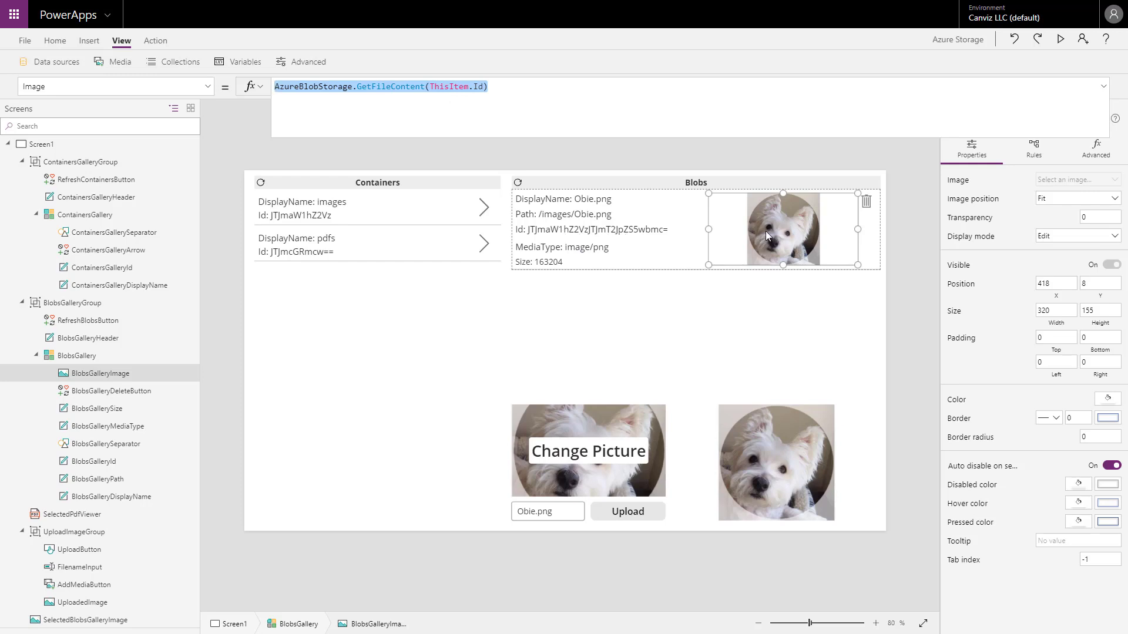
Examine the GetFileContent formula in the Image property of SelectedBlobsGalleryImage part by part, then collapse the formula bar.
left_click(761, 462)
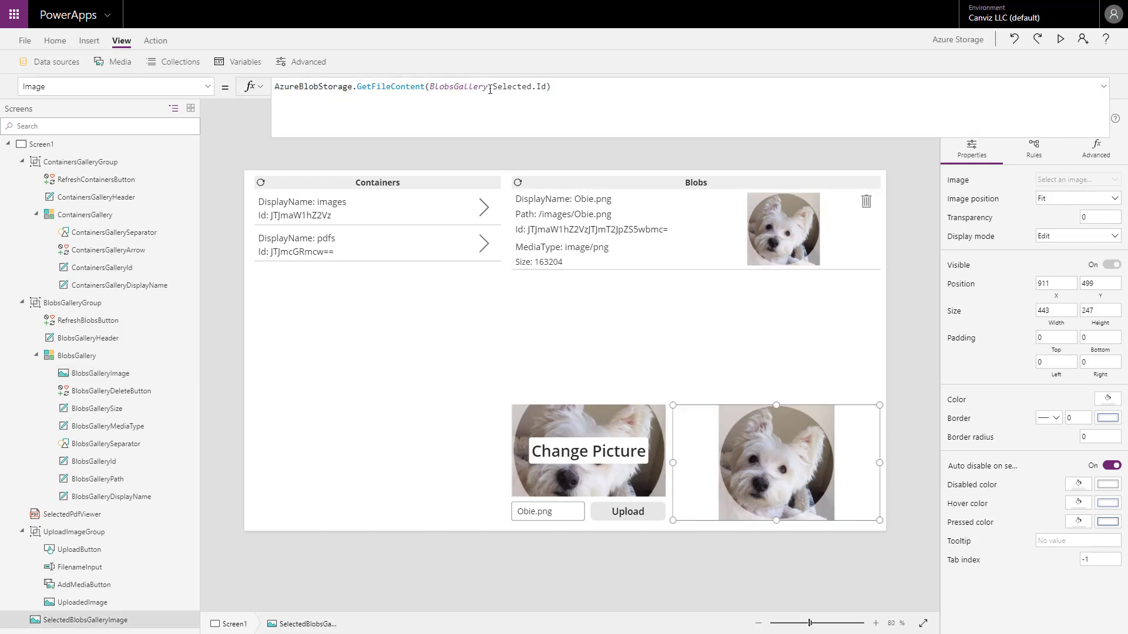
left_click_drag(431, 87, 488, 86)
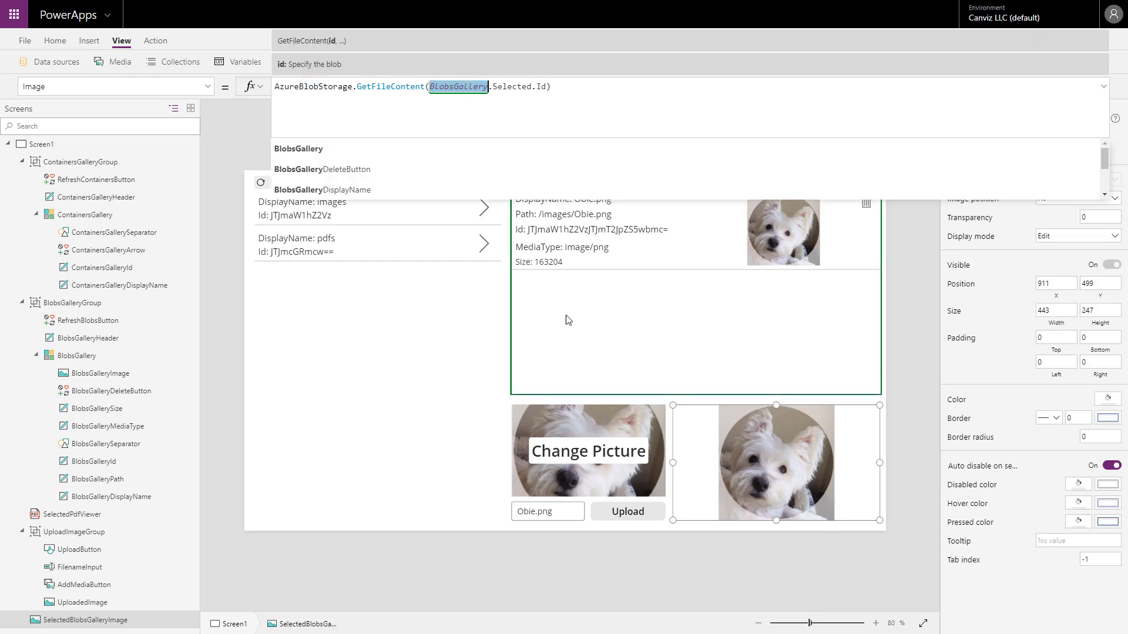
double_click(506, 86)
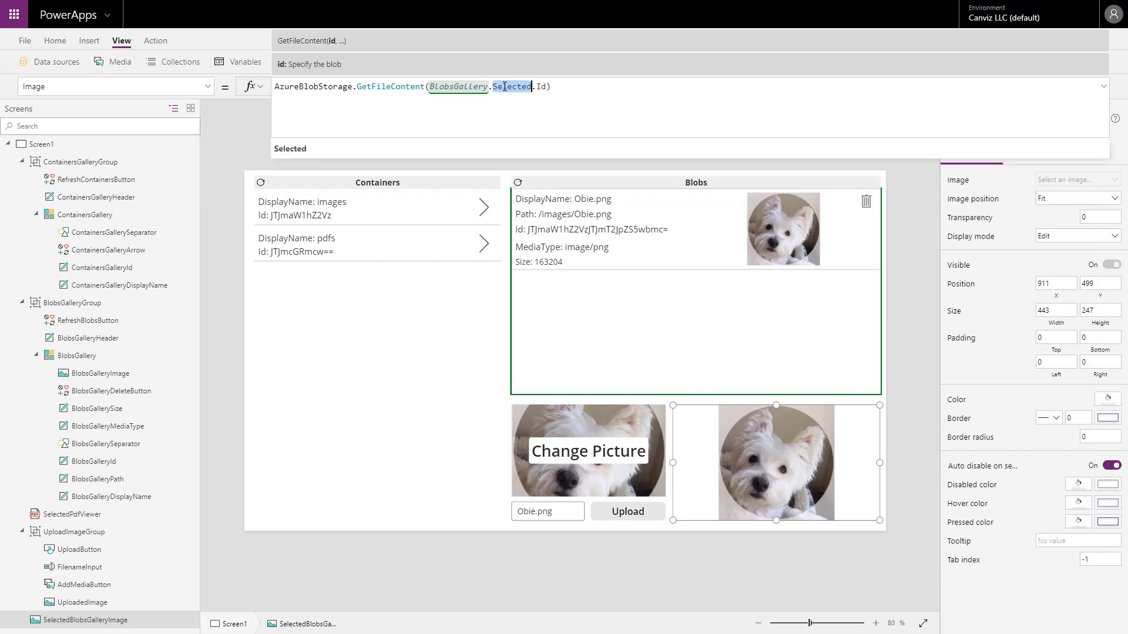
double_click(541, 87)
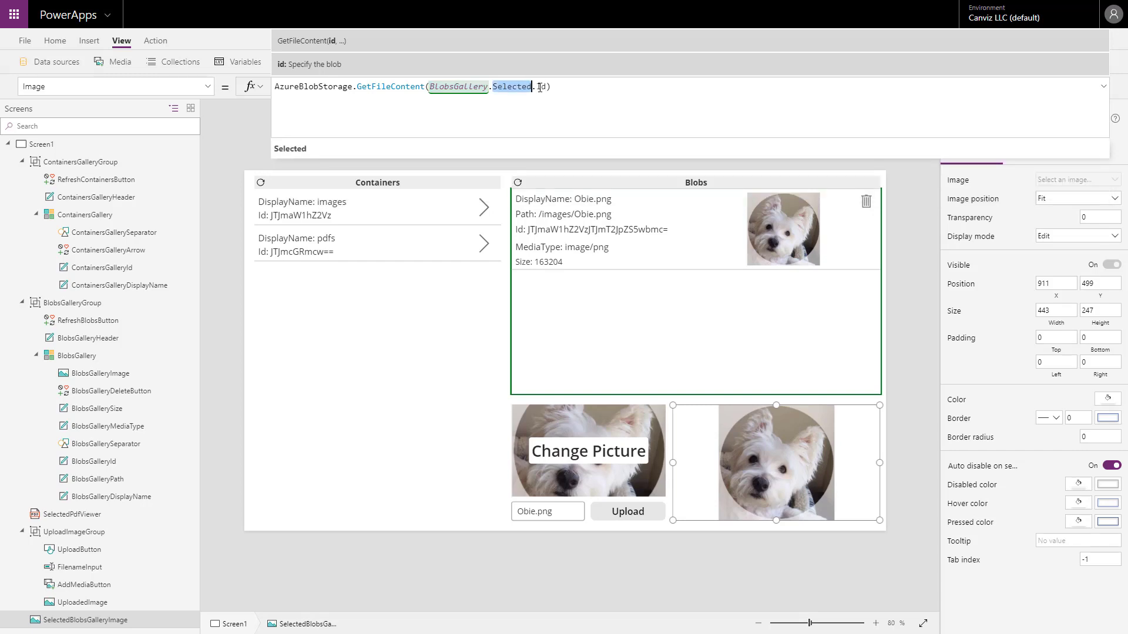
double_click(385, 86)
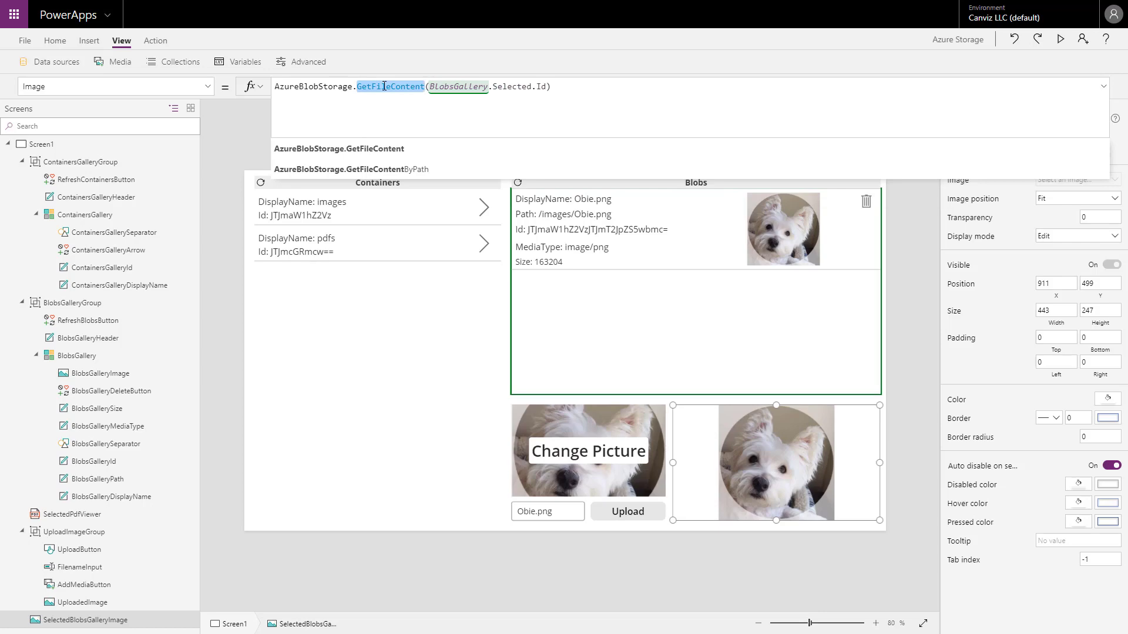
left_click(880, 83)
left_click(1103, 86)
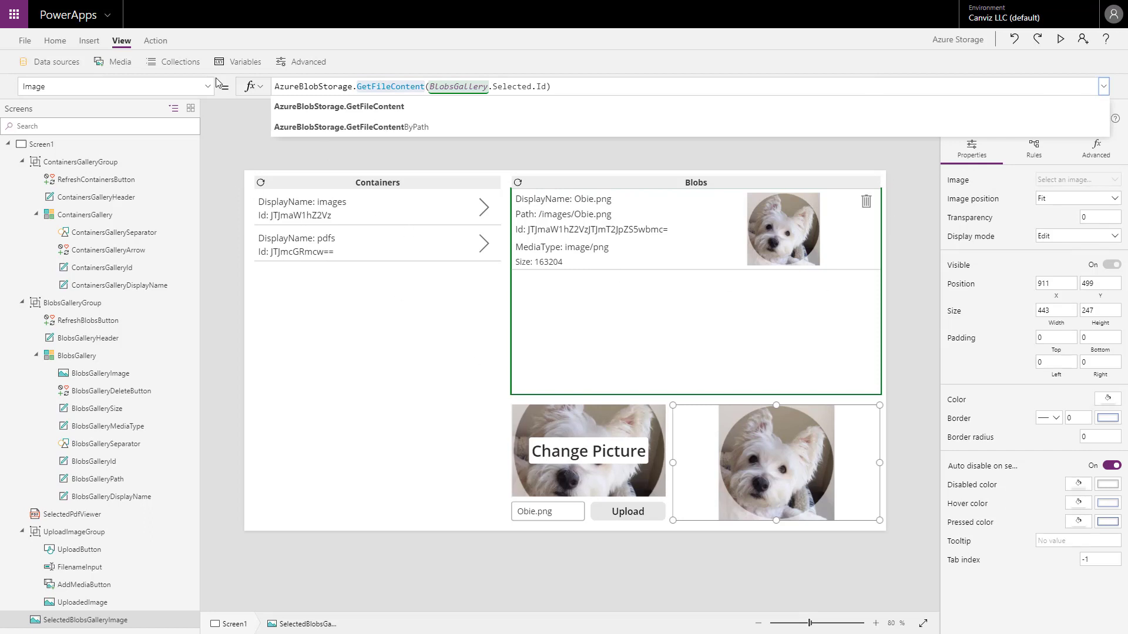
Look through the media controls available for insertion, including Add picture, then close the list and select UploadImageGroup.
left_click(89, 40)
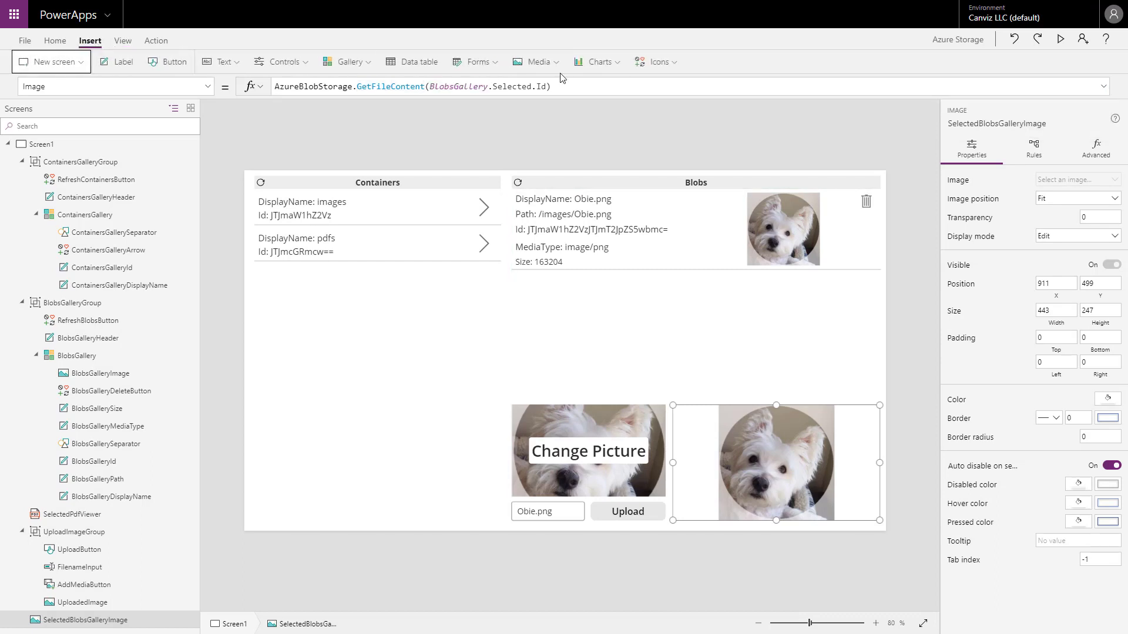
left_click(555, 65)
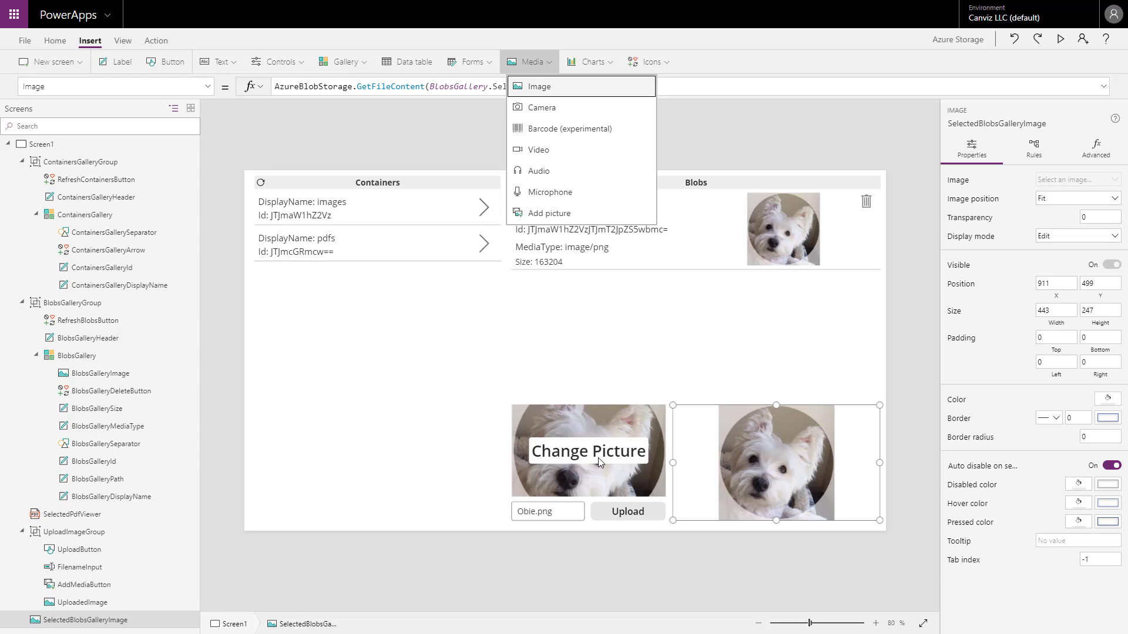
left_click(615, 519)
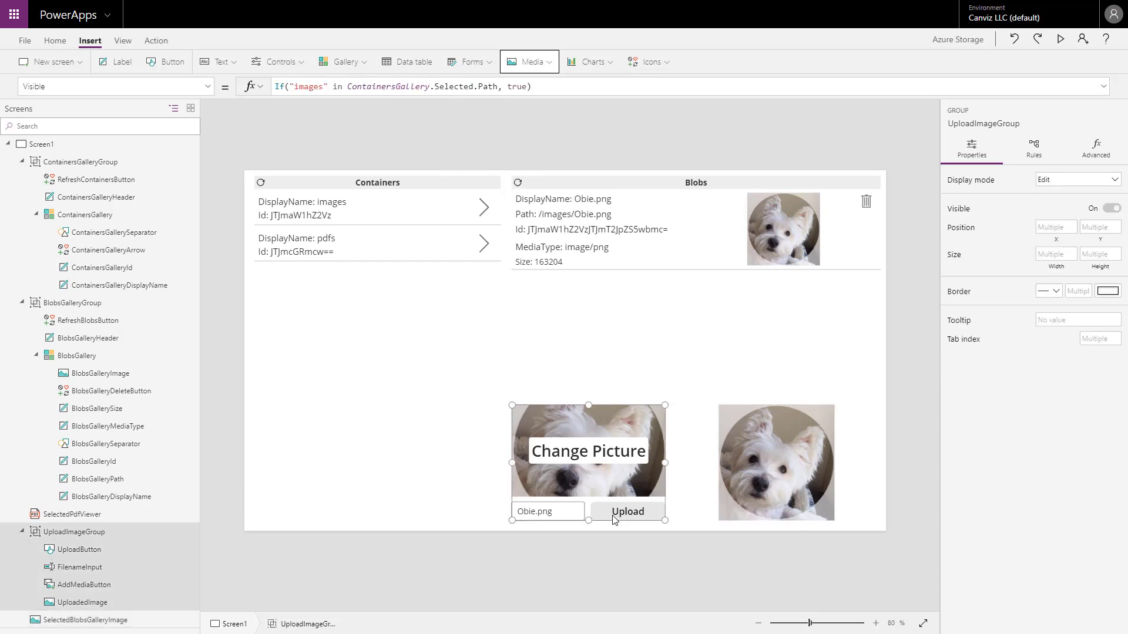
Examine the CreateFile call in the OnSelect formula of UploadButton, going through its folder path, name and file arguments.
left_click(619, 516)
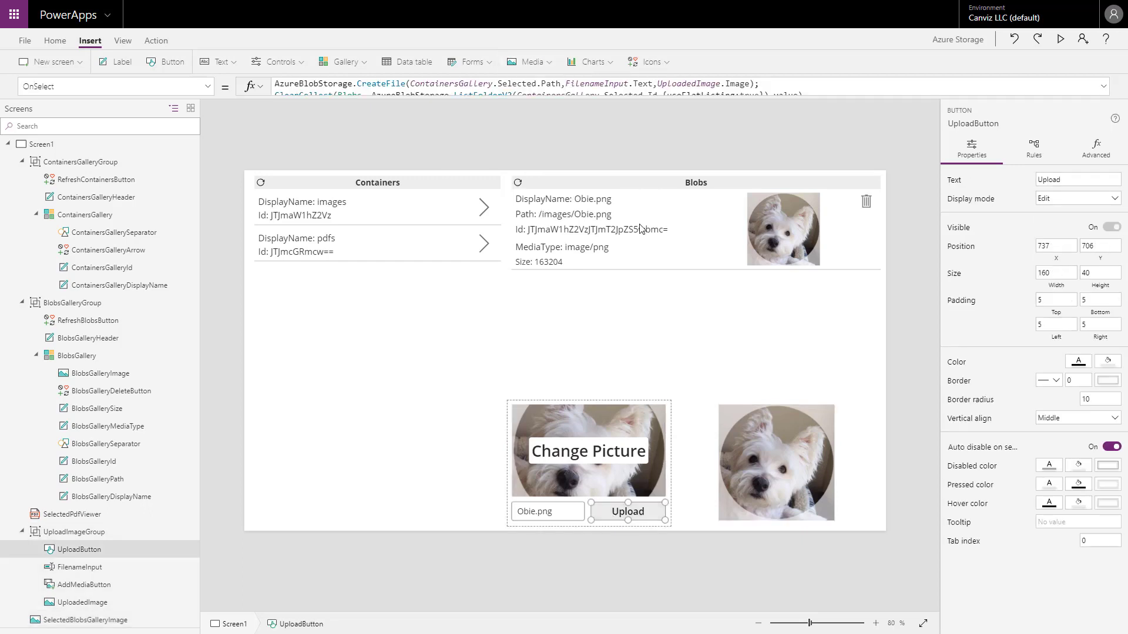
left_click(1104, 87)
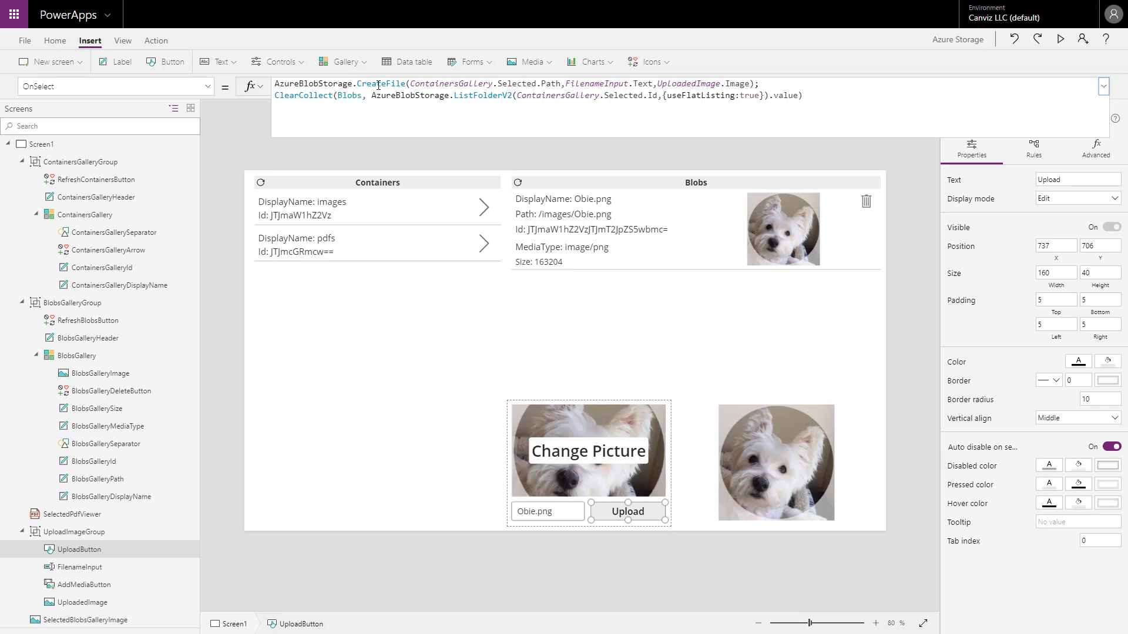
double_click(322, 82)
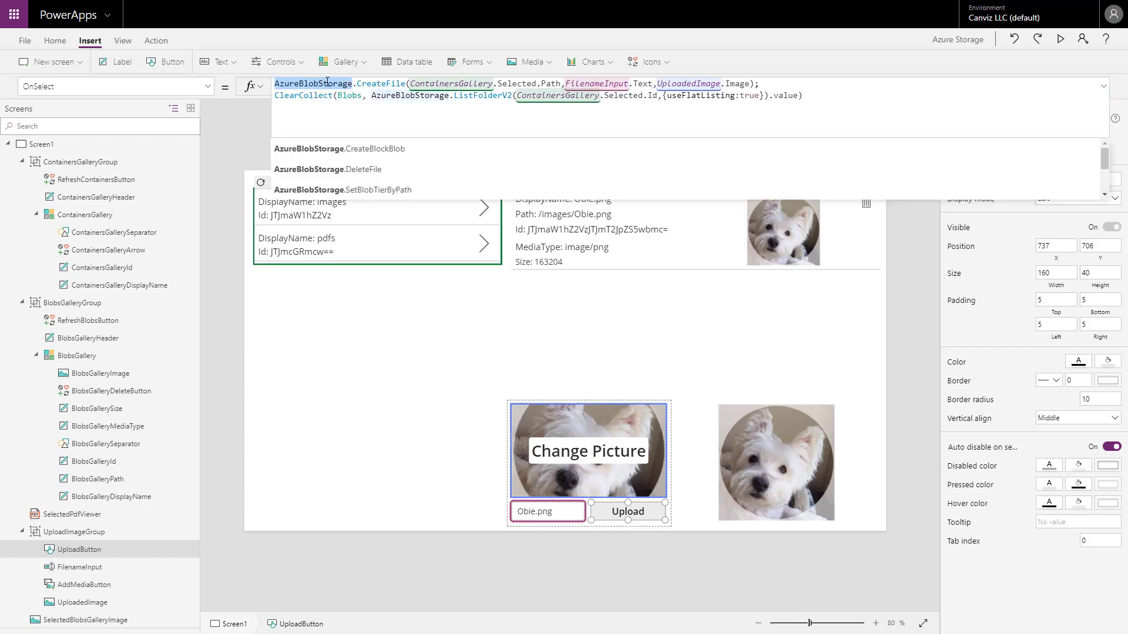
double_click(380, 84)
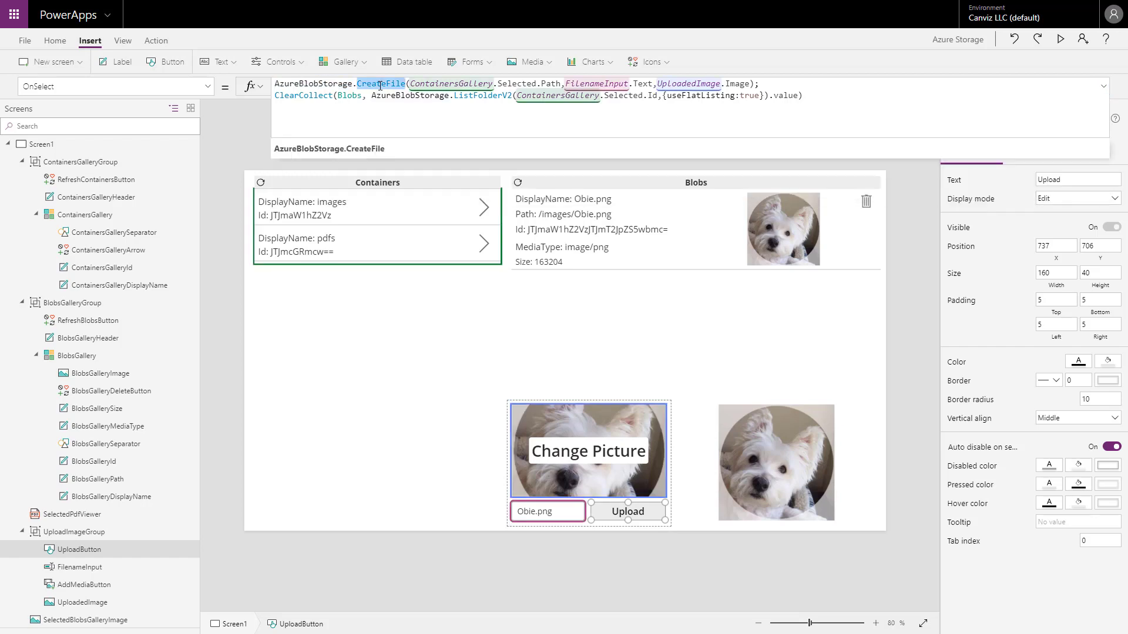
left_click(410, 83)
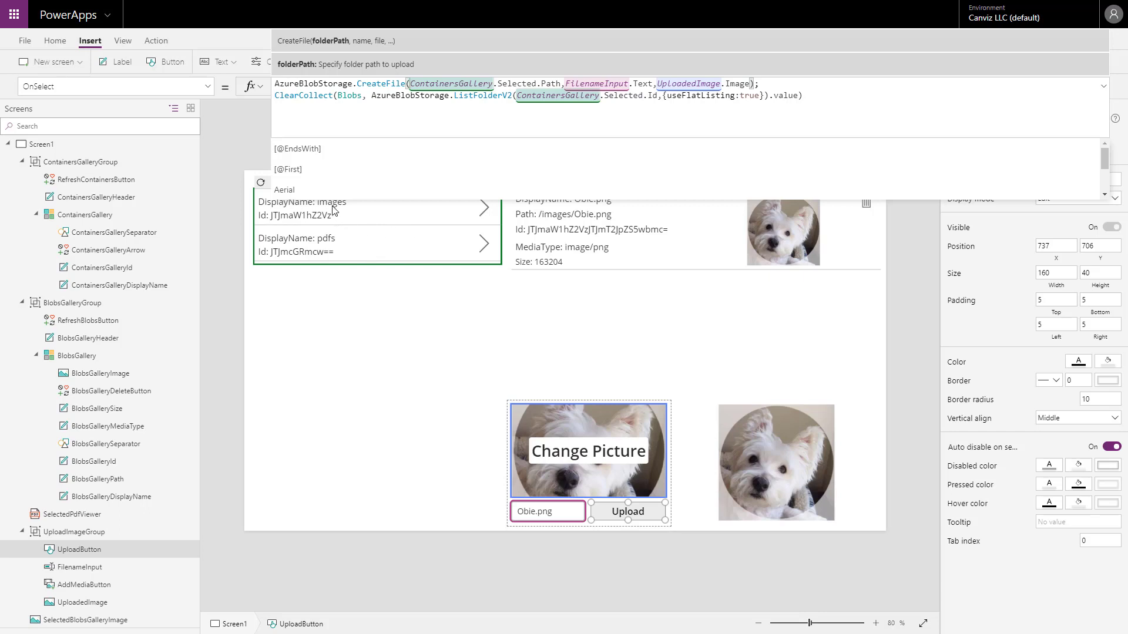
left_click(607, 86)
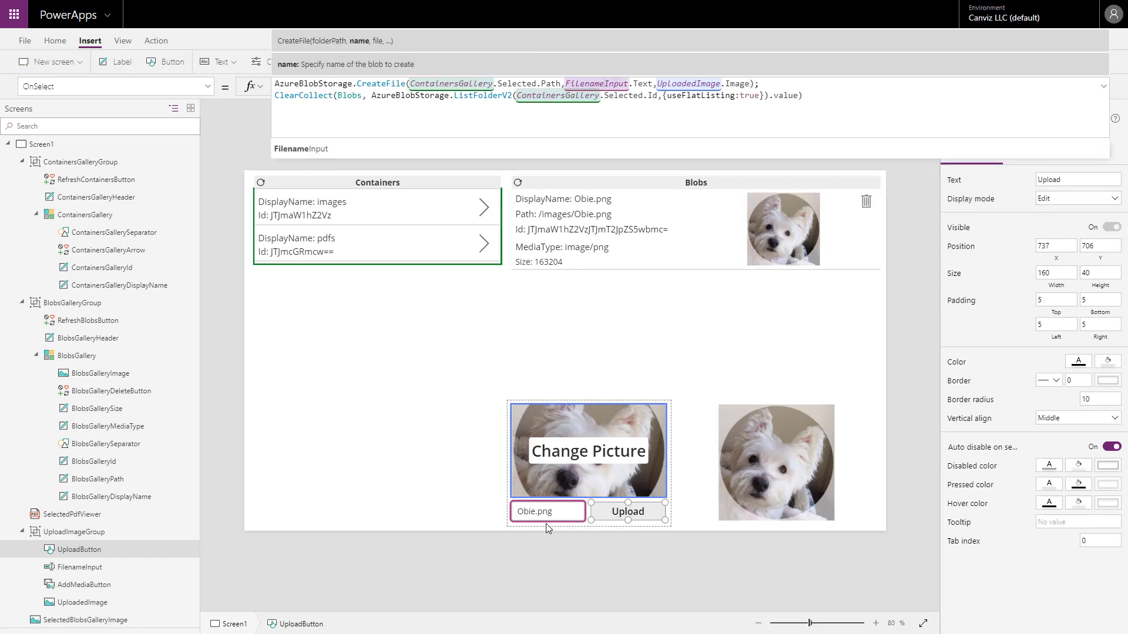
left_click(696, 84)
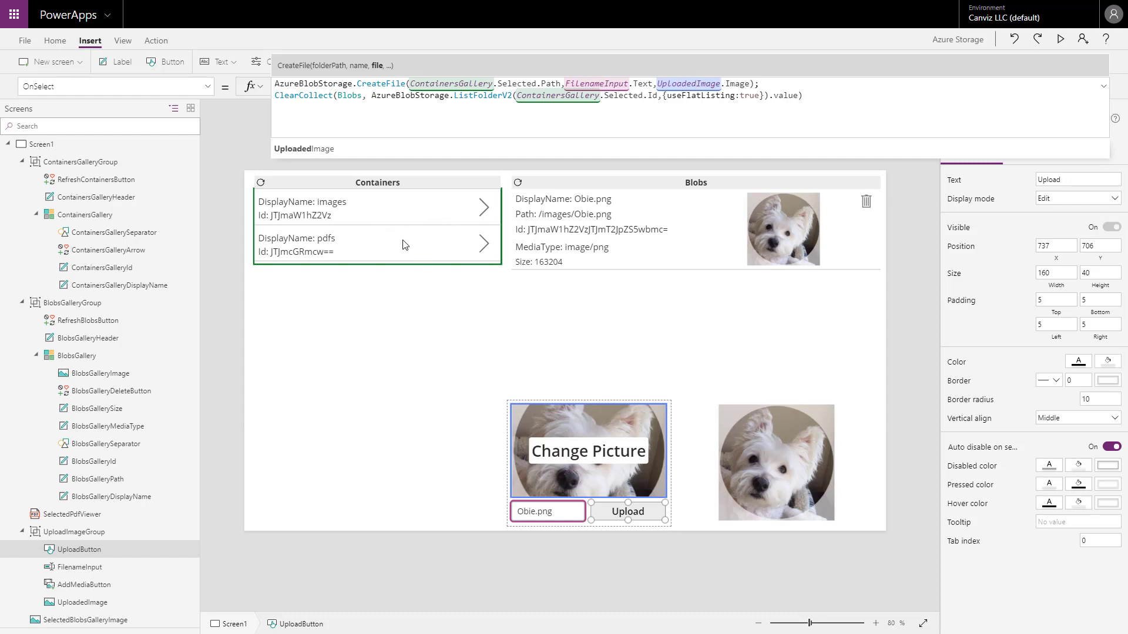
Compare the CreateFile line with the ClearCollect line that reloads the Blobs collection in UploadButton's OnSelect formula.
double_click(347, 95)
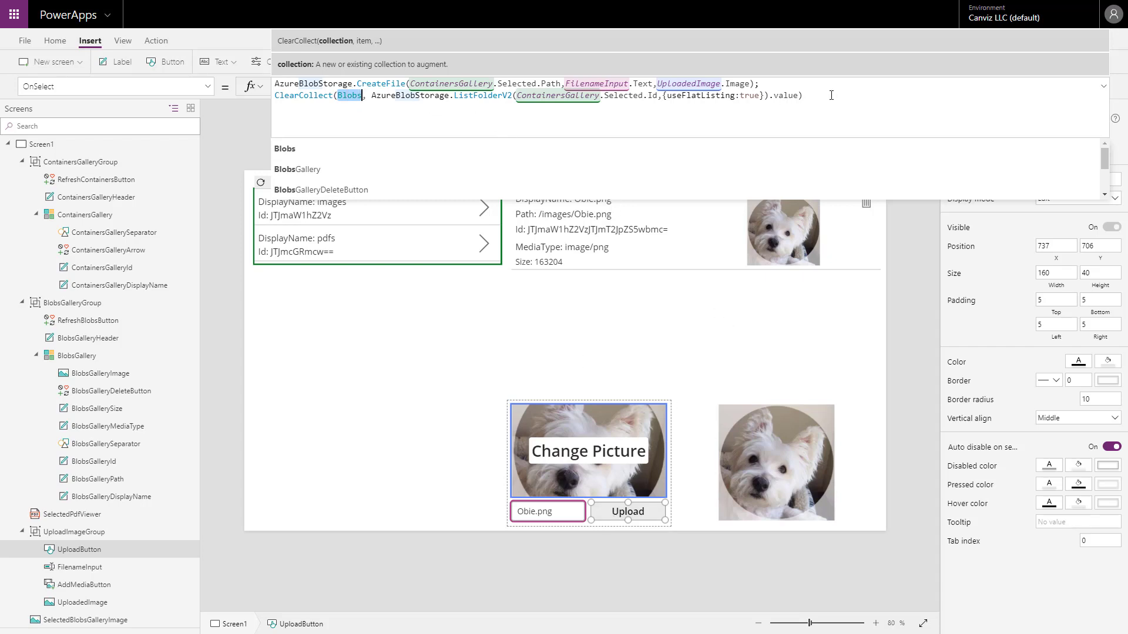
left_click_drag(796, 84, 275, 84)
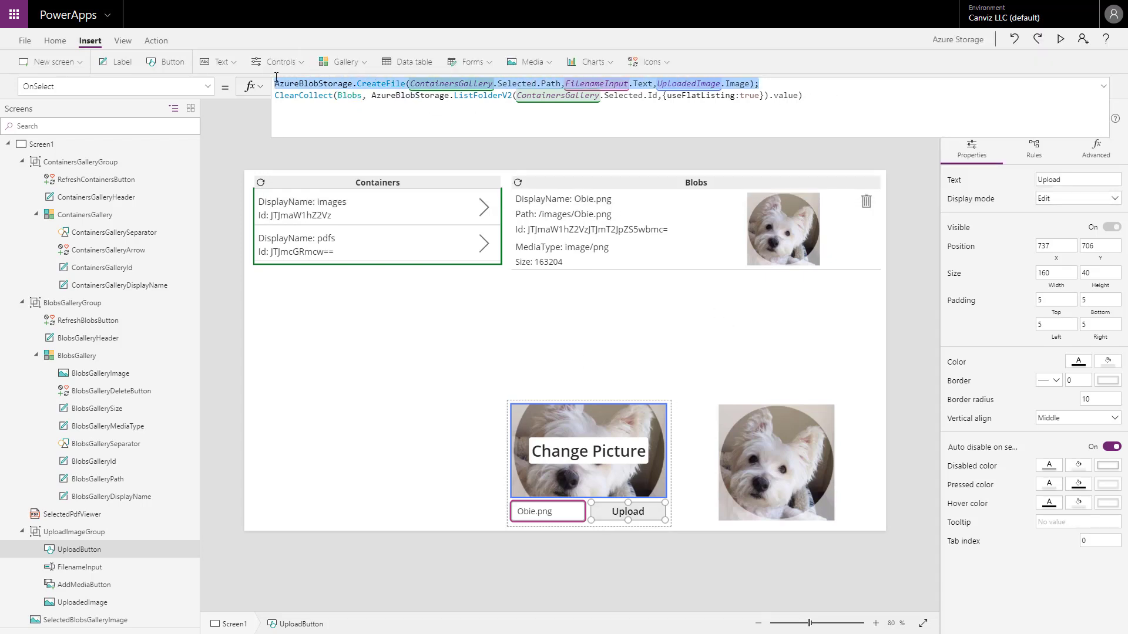
left_click_drag(802, 96, 273, 97)
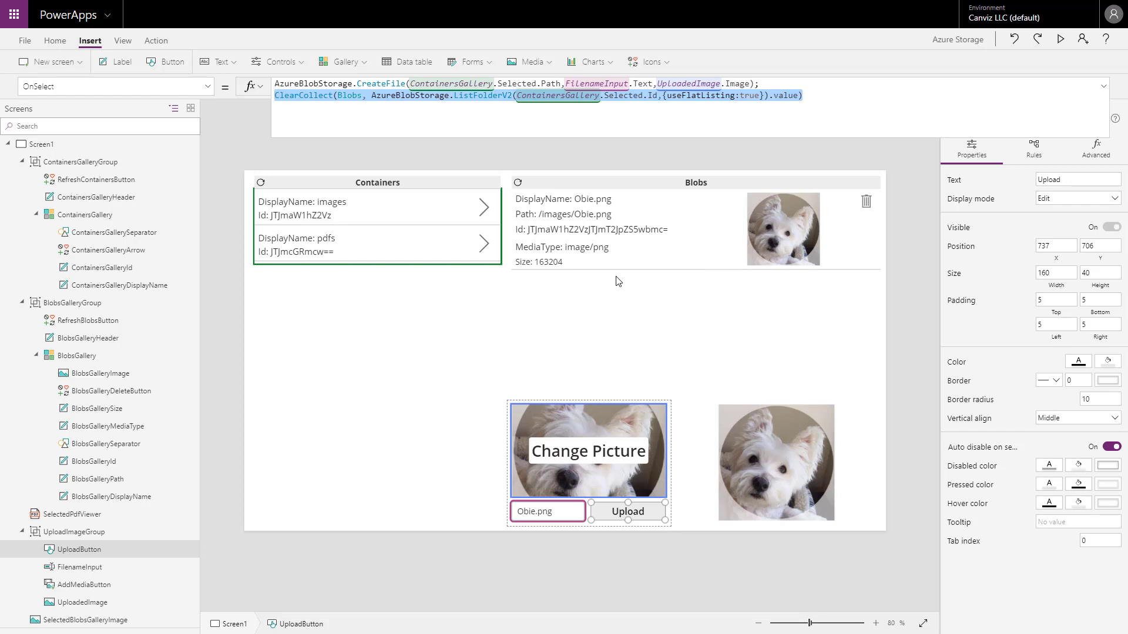
Examine the OnSelect formula of BlobsGalleryDeleteButton, covering the DeleteFile call with ThisItem.Id and the ClearCollect line.
left_click(867, 203)
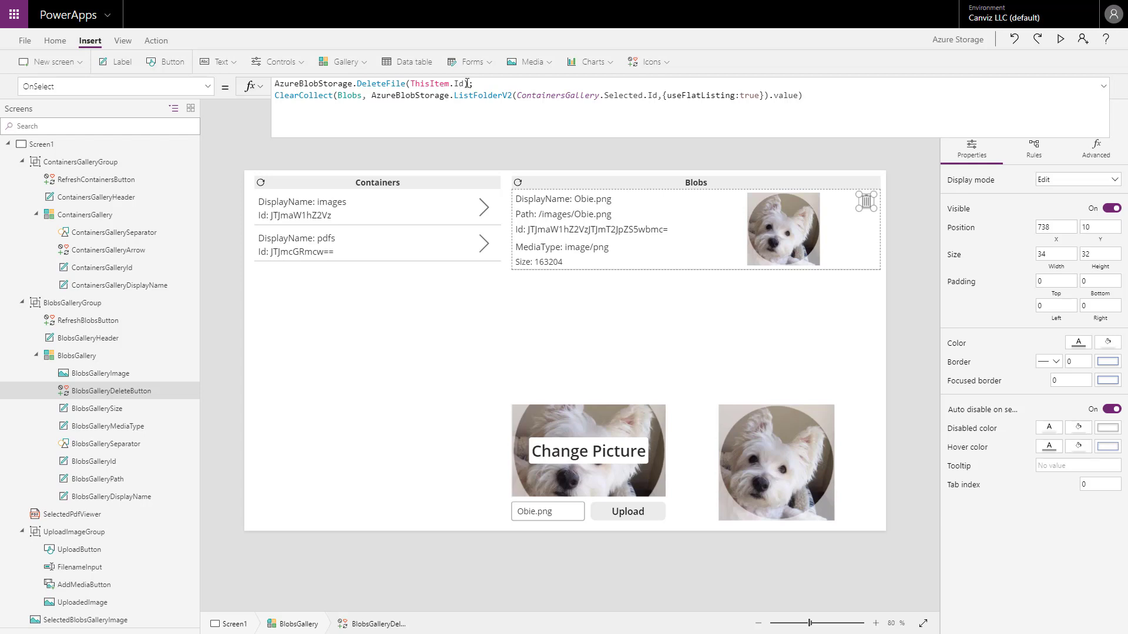
left_click_drag(464, 83, 274, 84)
left_click_drag(413, 80, 410, 83)
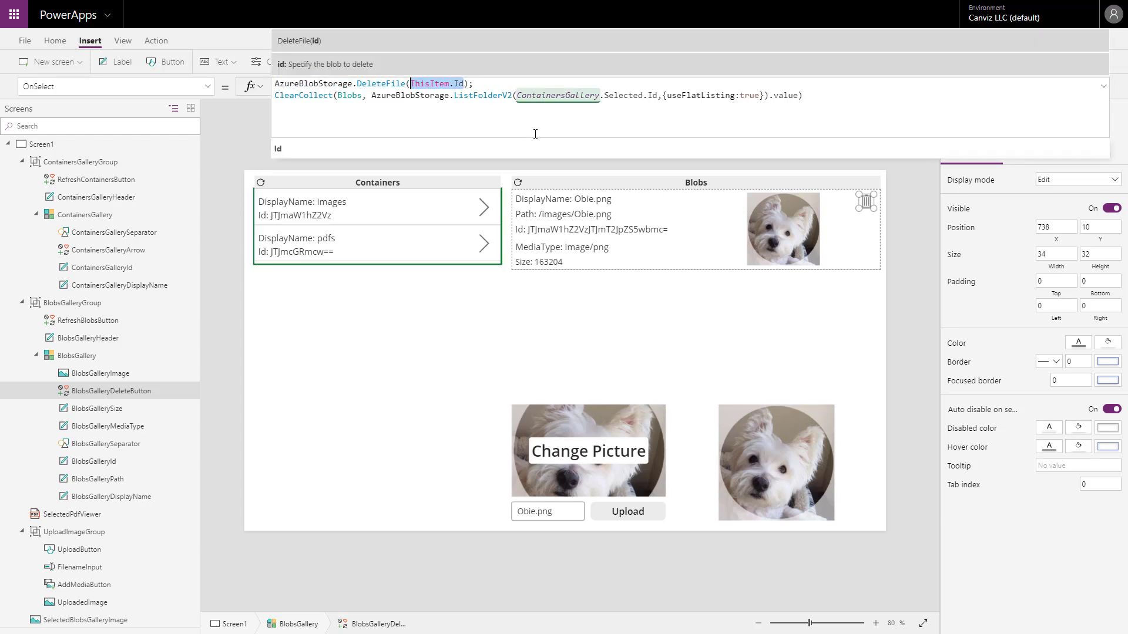
left_click(820, 96)
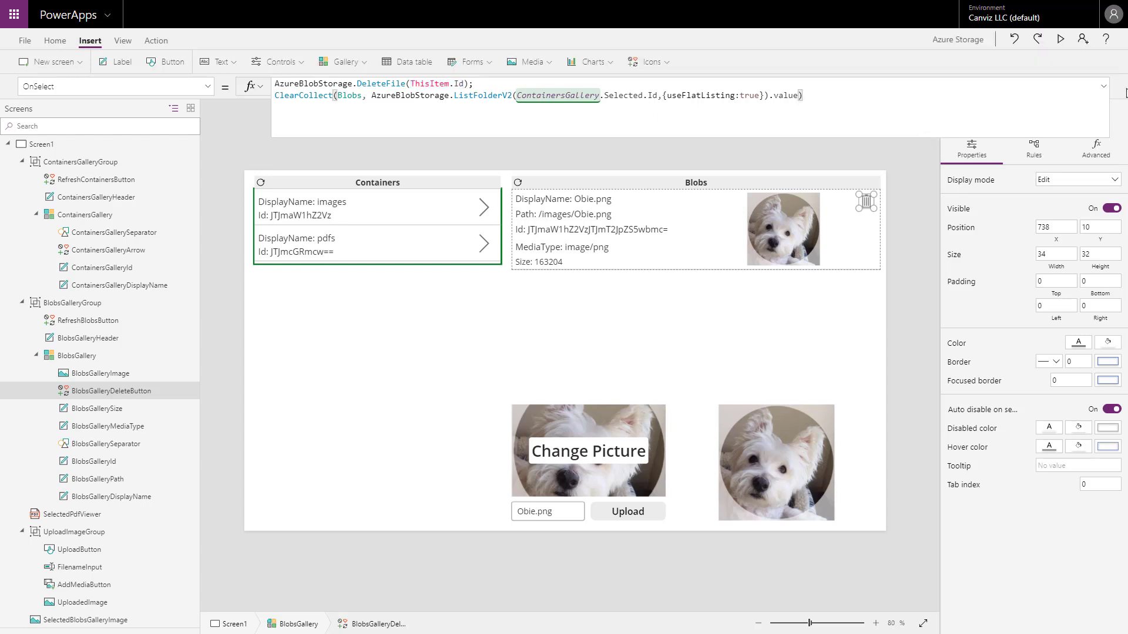
left_click(1061, 43)
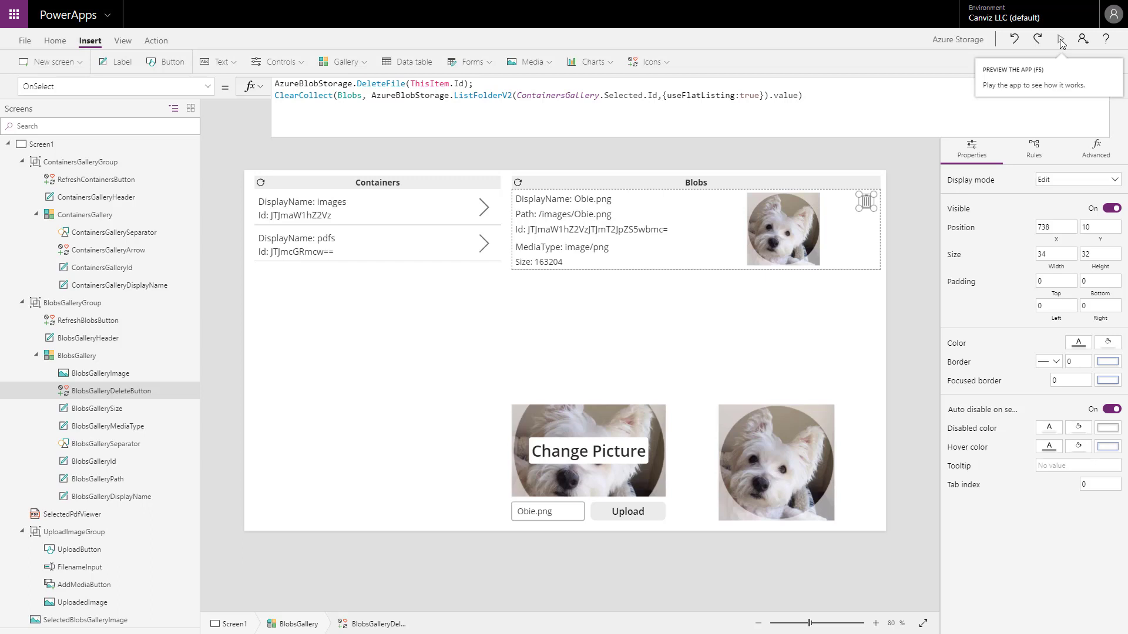
Examine the Visible formulas of SelectedBlobsGalleryImage and BlobsGalleryImage that test the media type for "image".
left_click(760, 449)
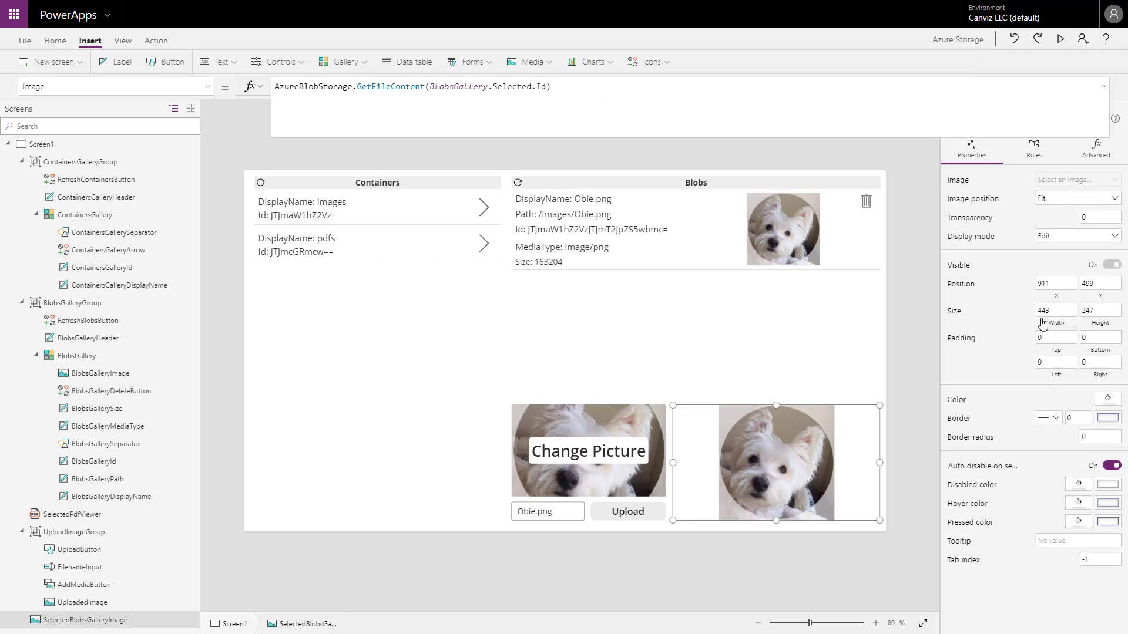
left_click(1096, 265)
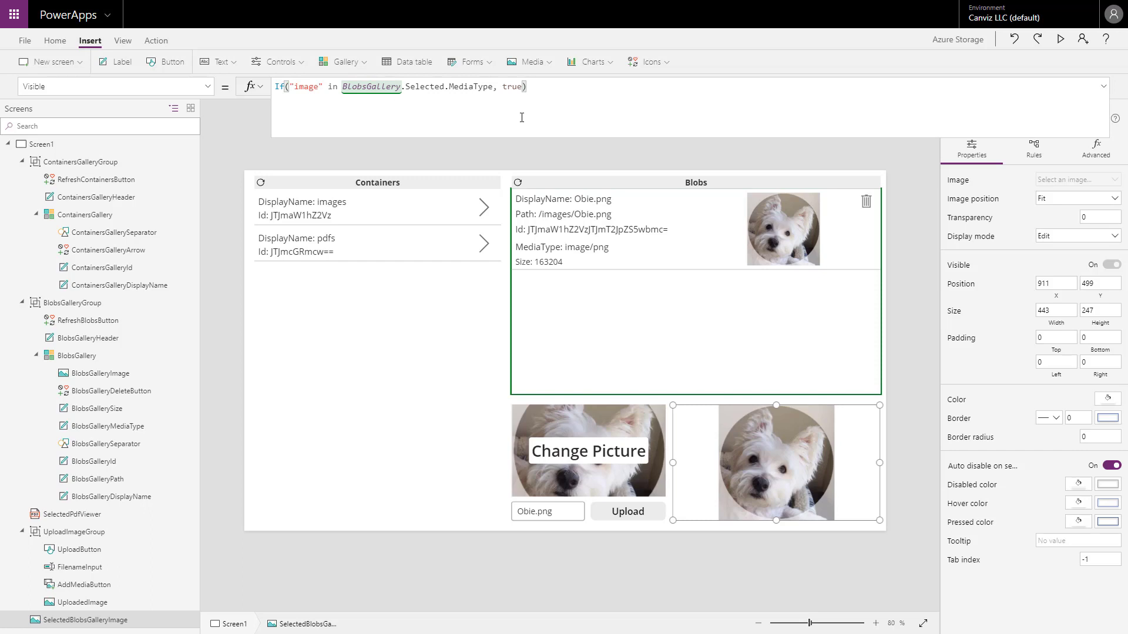
left_click(300, 87)
double_click(300, 87)
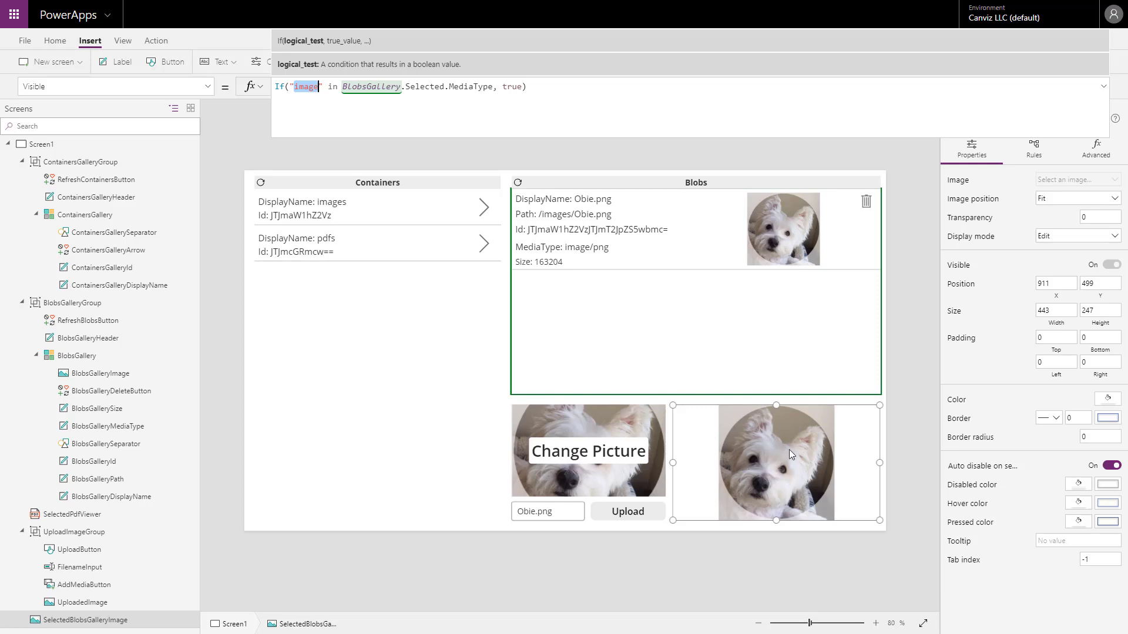
left_click(779, 230)
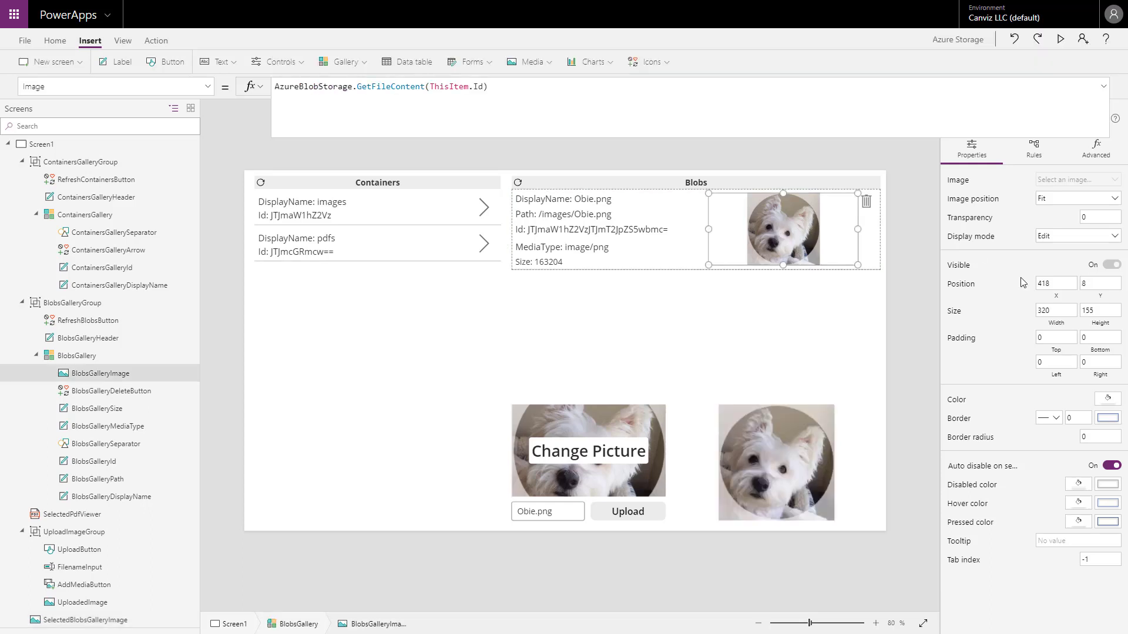
left_click(1096, 266)
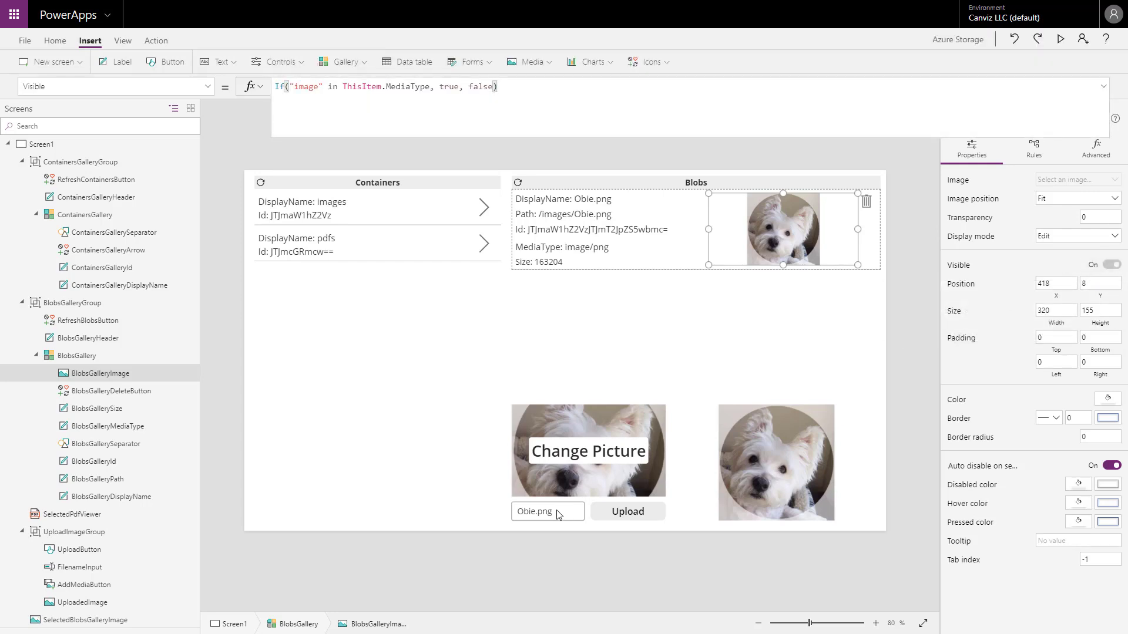
Select AddMediaButton, preview the app, and choose Obie.png from the PowerApps folder as the picture.
left_click(593, 434)
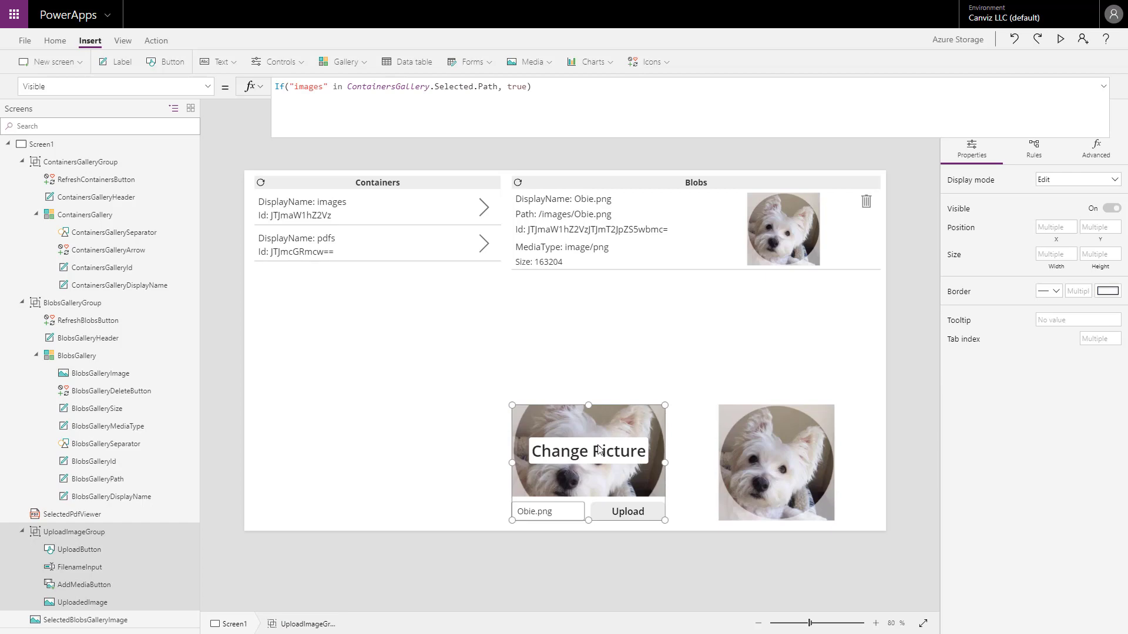
left_click(599, 454)
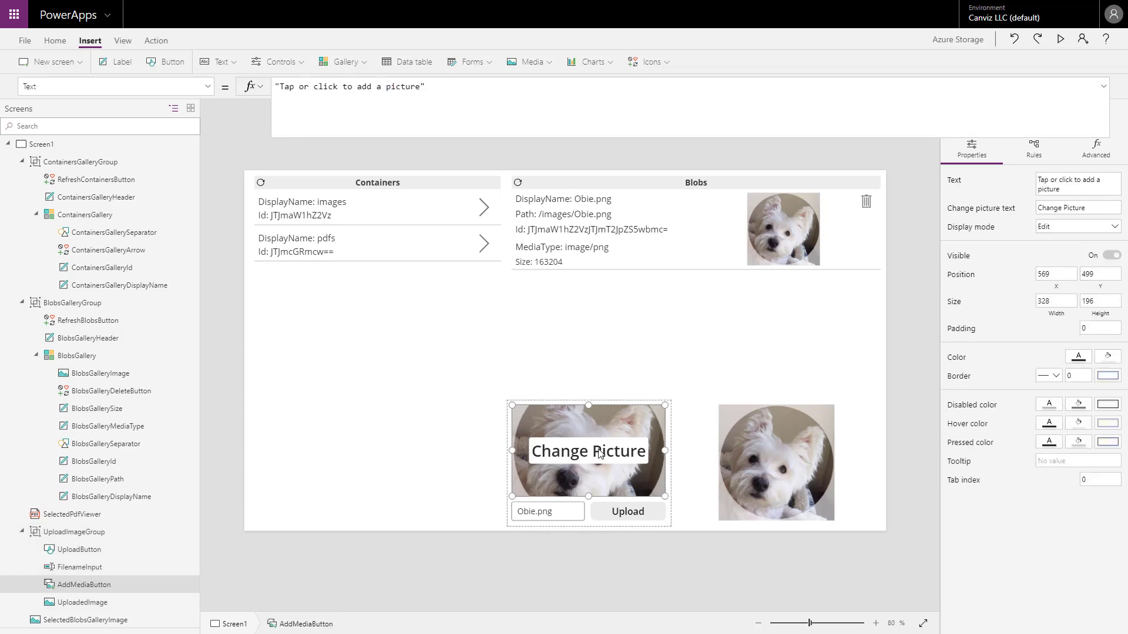
left_click(1060, 39)
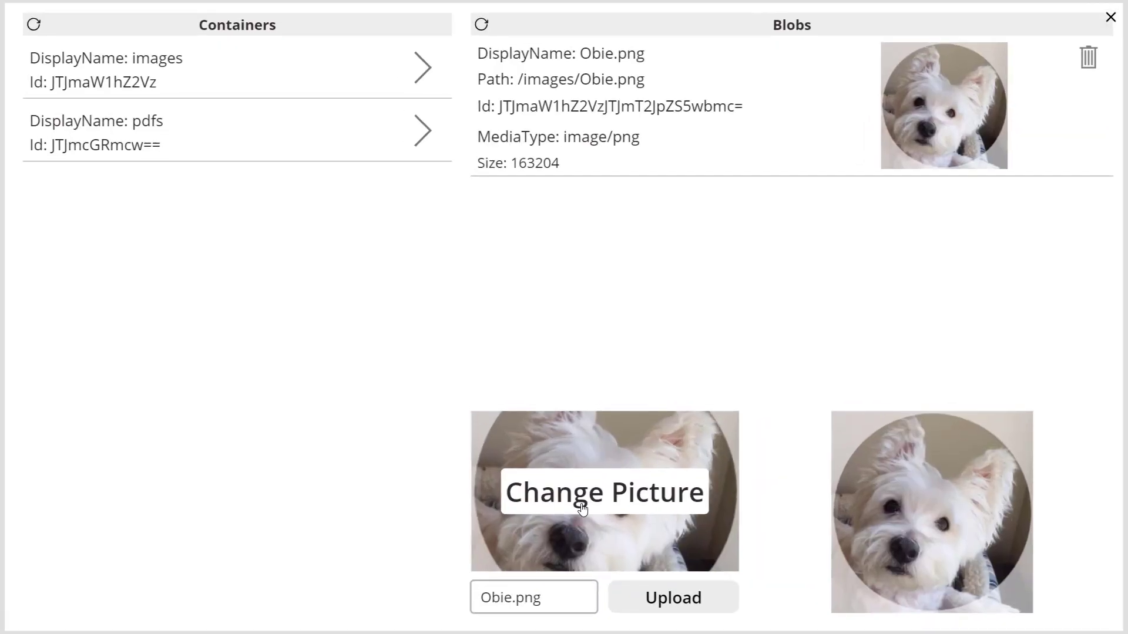
left_click(582, 510)
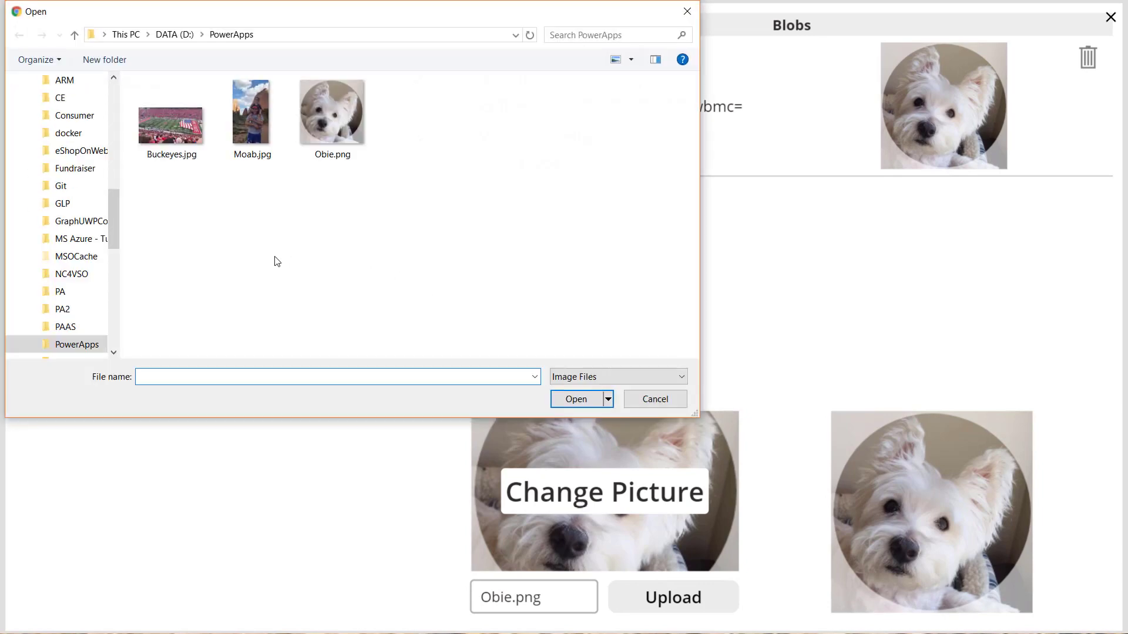
left_click(333, 125)
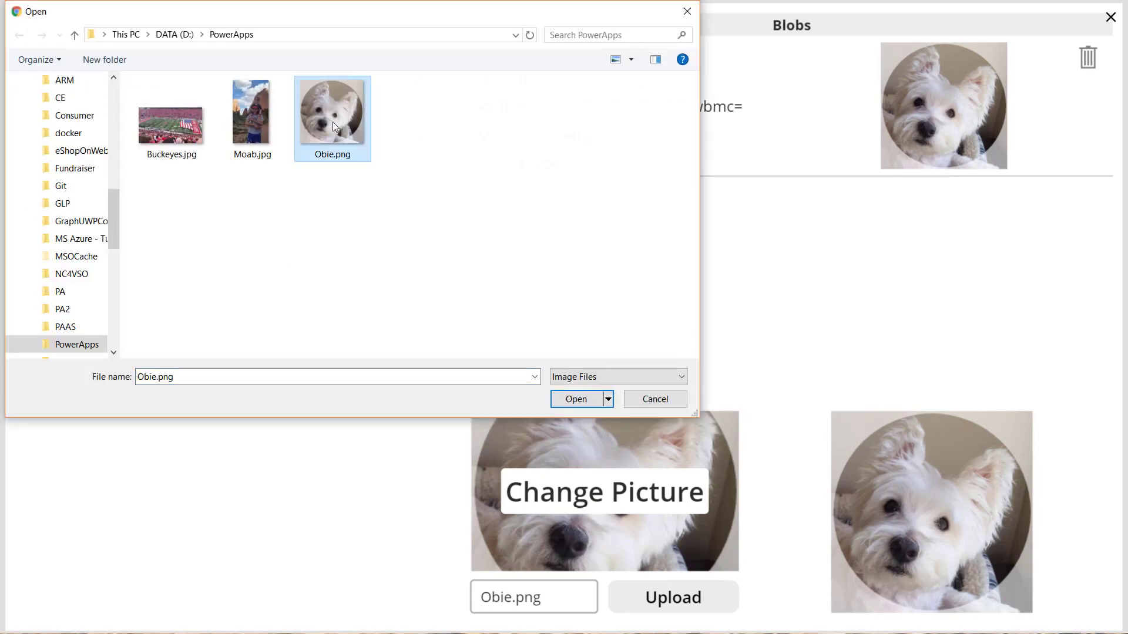
left_click(577, 399)
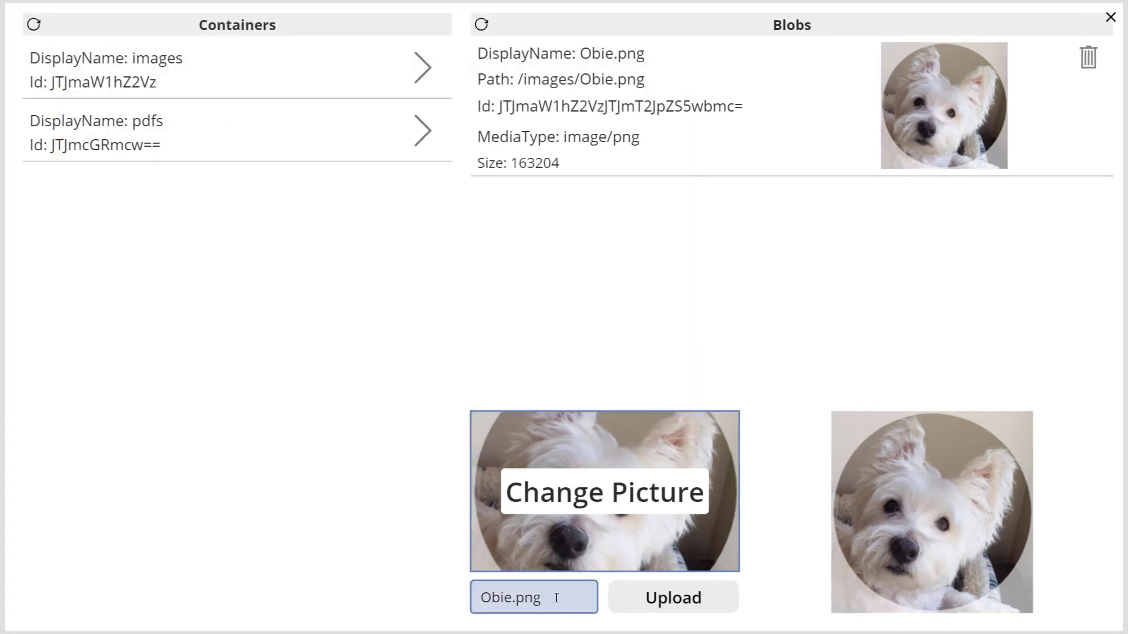
Shorten the upload file name to Obie, without an extension, and upload the picture to the images container.
left_click(556, 598)
key("BackSpace")
key("BackSpace")
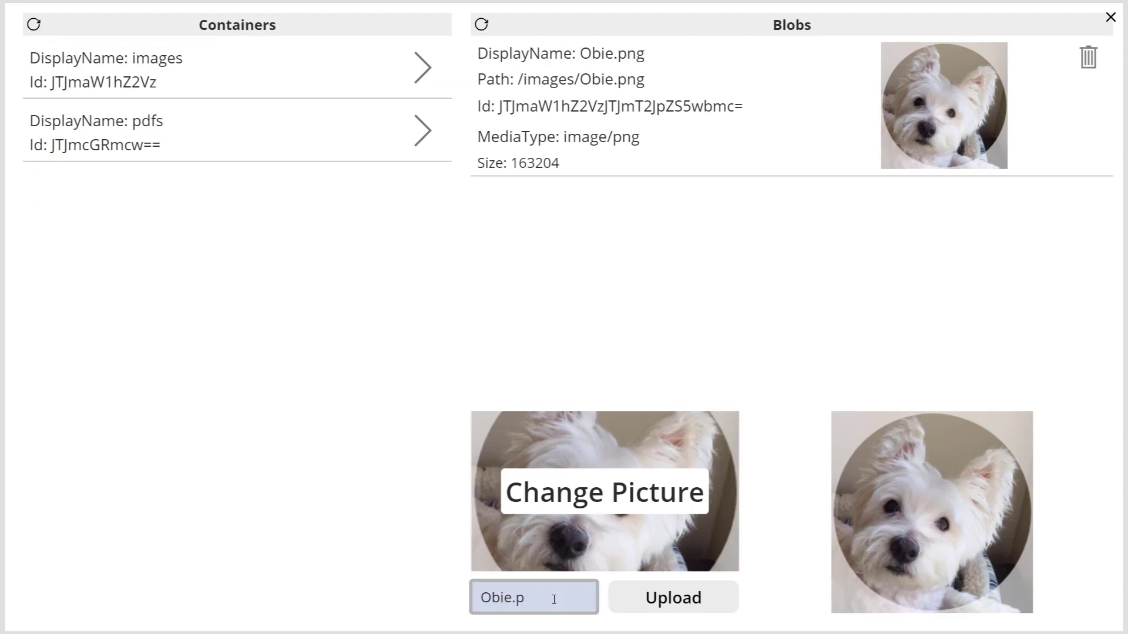
key("BackSpace")
key("BackSpace")
left_click(684, 597)
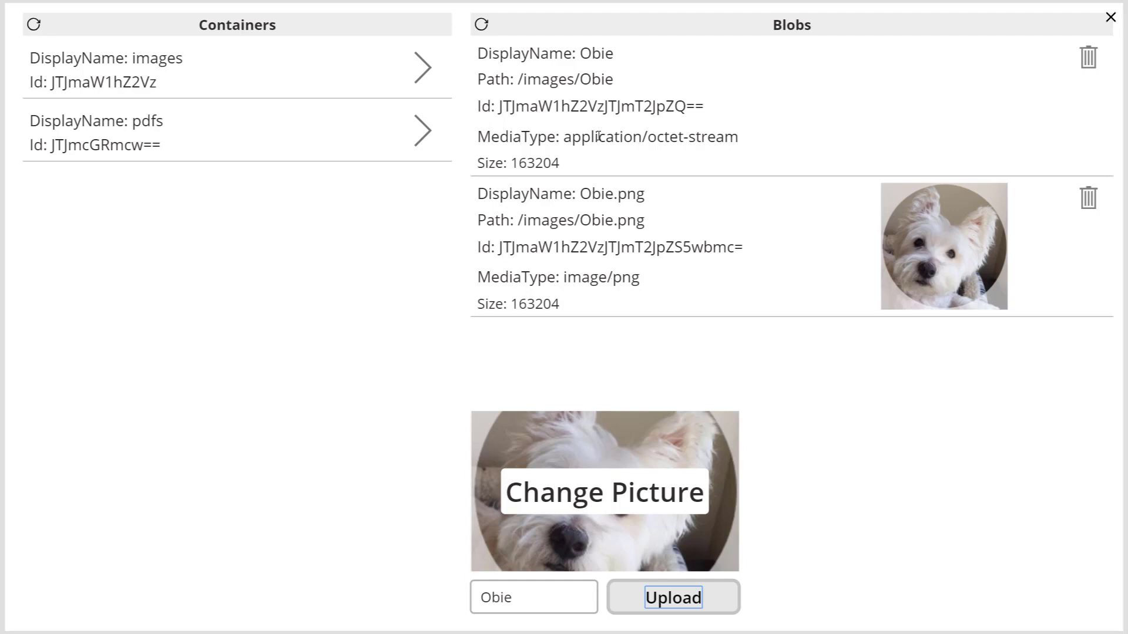
Examine the entered file name and the display name and size of the extensionless Obie blob.
left_click(520, 599)
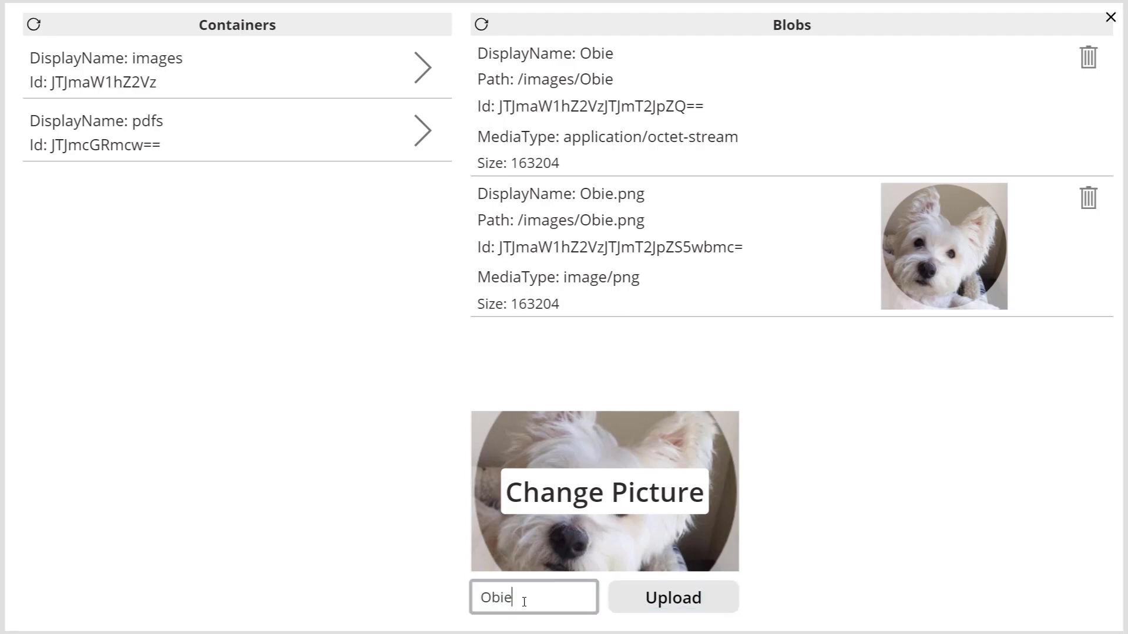
left_click_drag(521, 600, 485, 604)
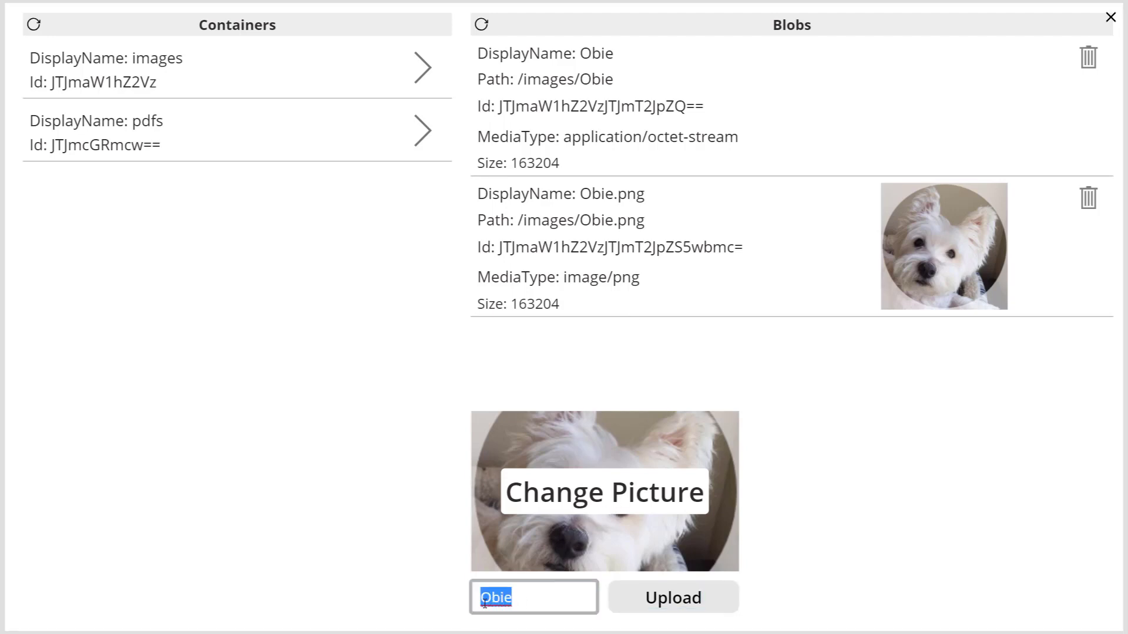
left_click(538, 605)
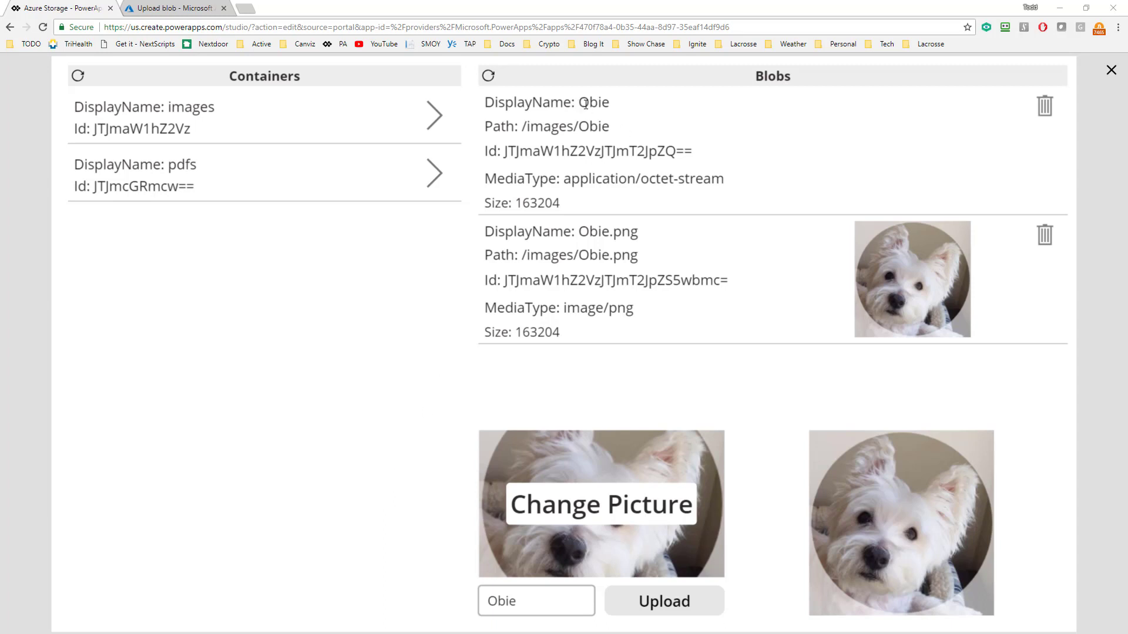
left_click_drag(580, 104, 609, 103)
left_click(522, 201)
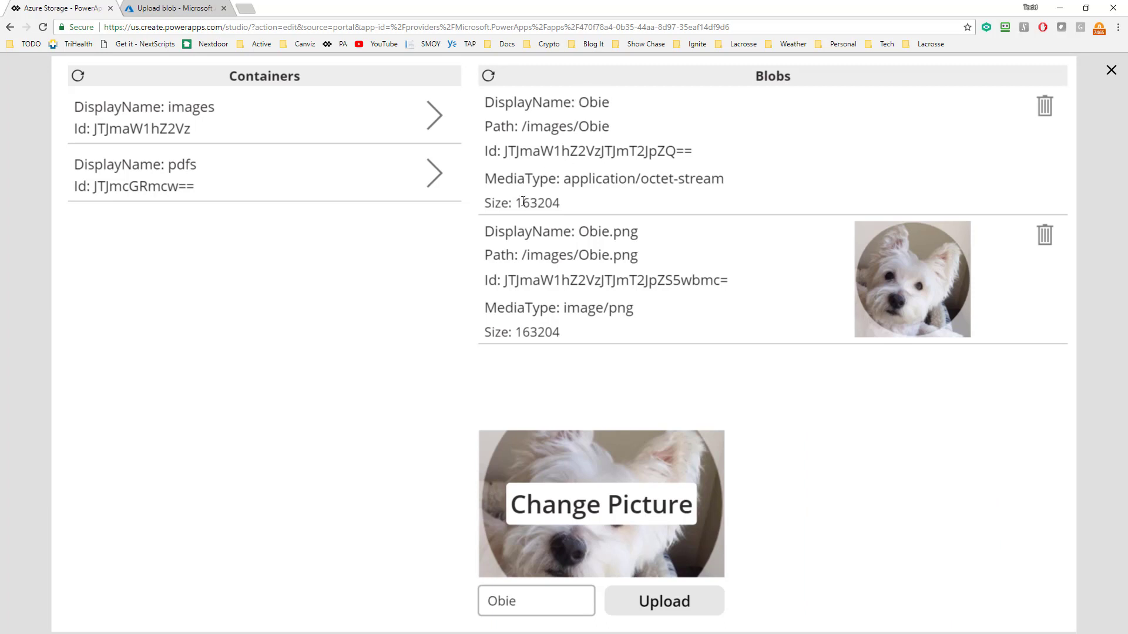
left_click_drag(520, 201, 559, 201)
Change the picture for upload to Buckeyes.jpg from the PowerApps folder.
left_click(641, 523)
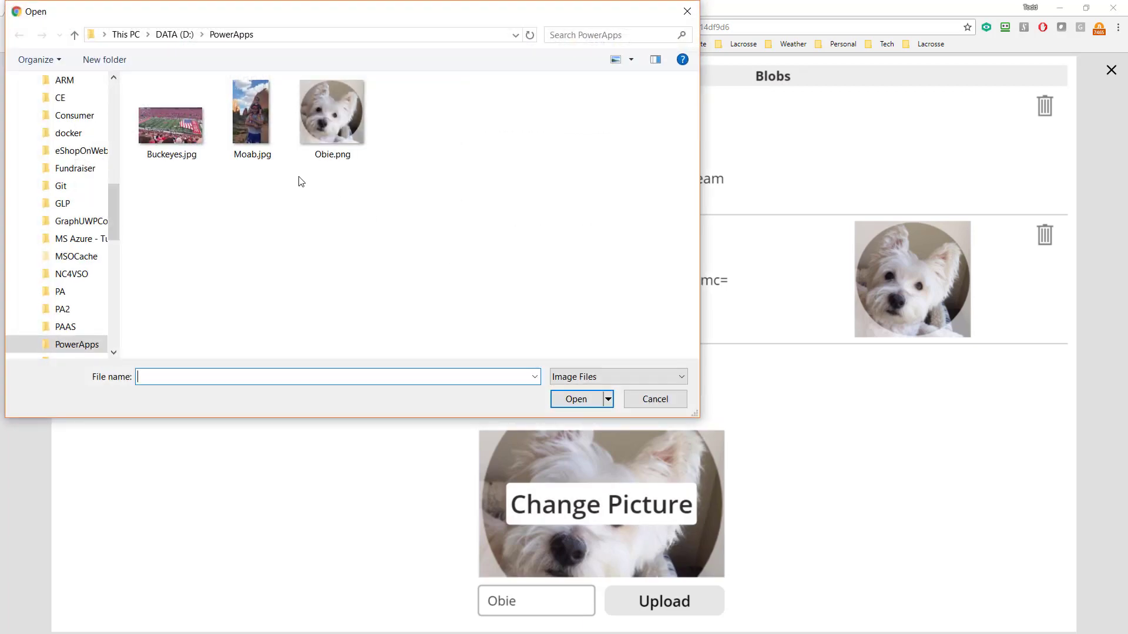
left_click(175, 136)
left_click(577, 399)
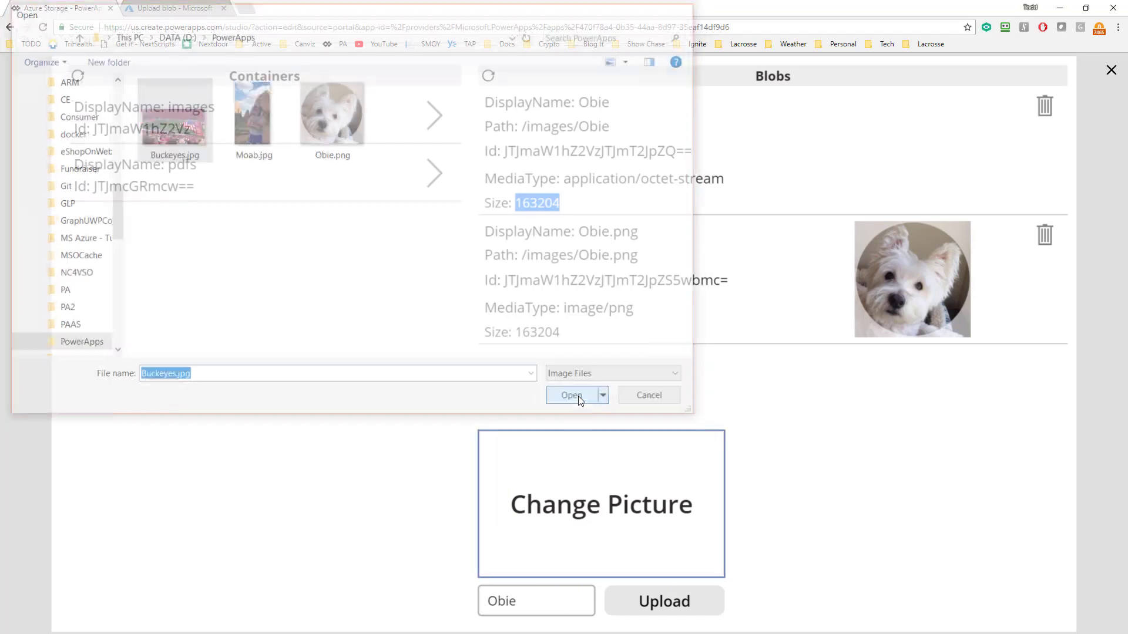
Upload the new picture under the existing name Obie and check the blob's size and media type.
left_click(684, 604)
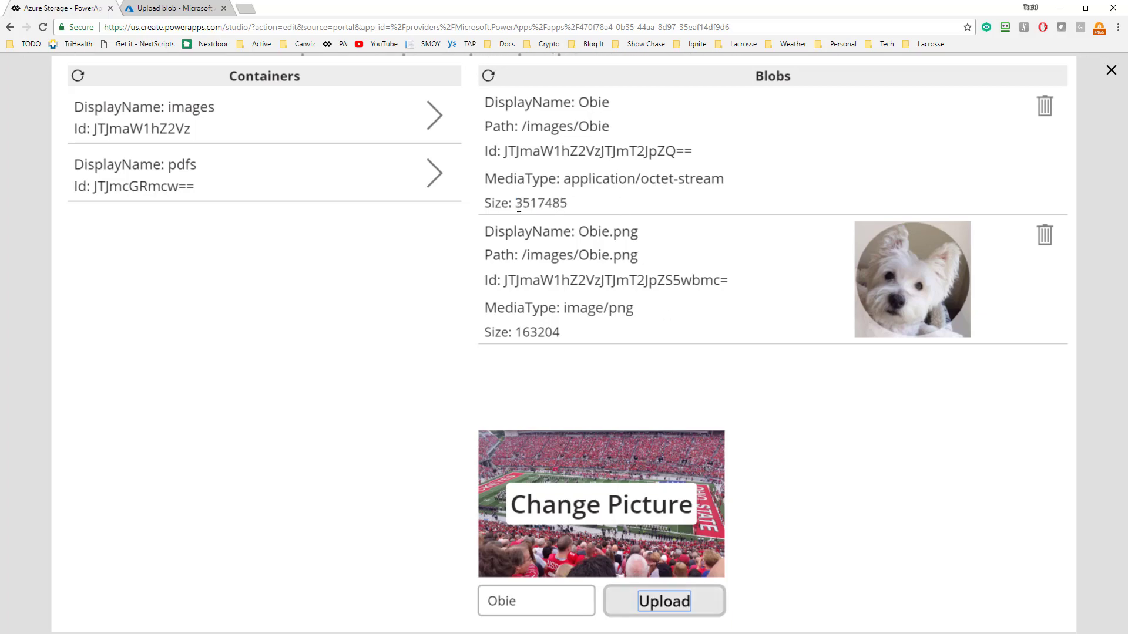
left_click_drag(516, 204, 567, 201)
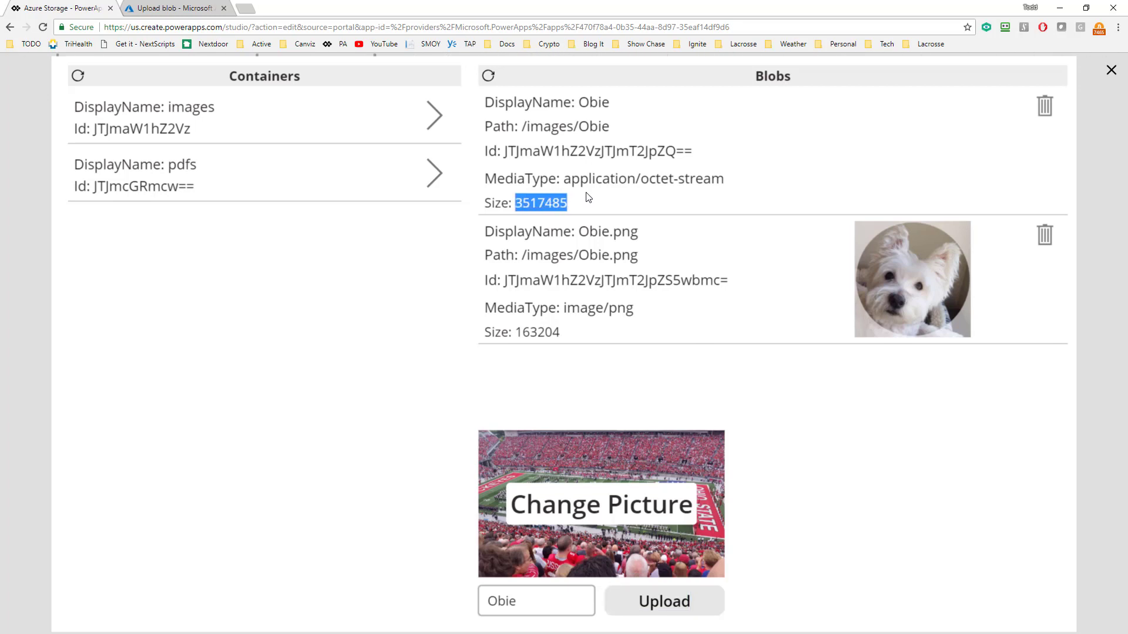
left_click_drag(565, 177, 726, 175)
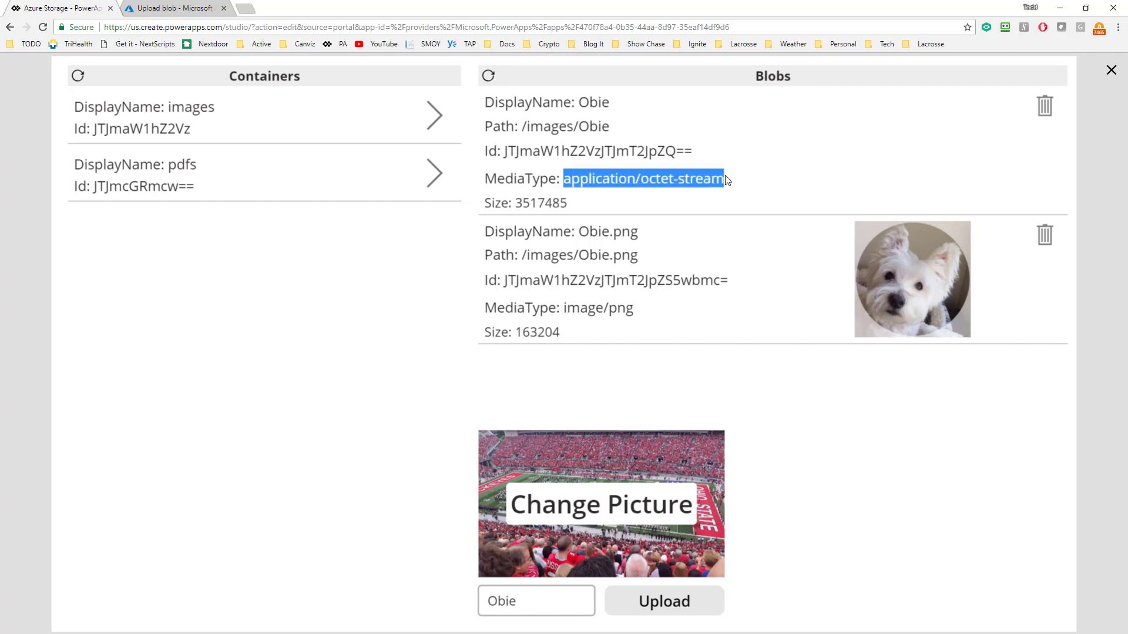
Replace the upload file name with Buckeyes.jpg and upload the picture to the images container.
left_click(559, 601)
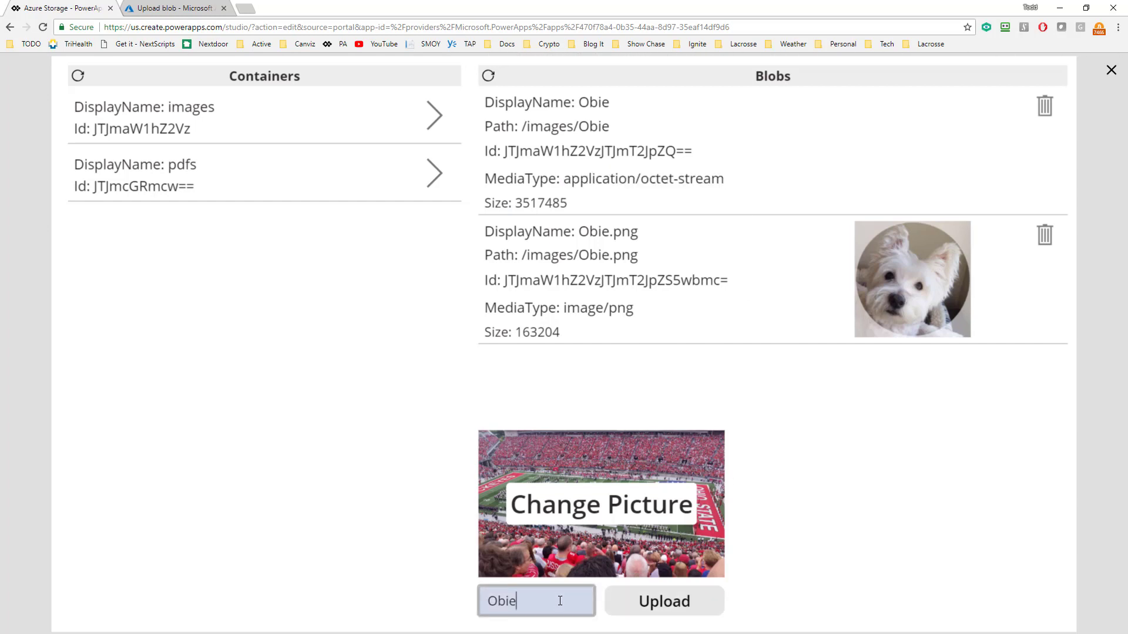
type(".p")
key("BackSpace")
key("BackSpace")
key("BackSpace")
key("BackSpace")
key("BackSpace")
key("BackSpace")
type("Buckeyes.jpg")
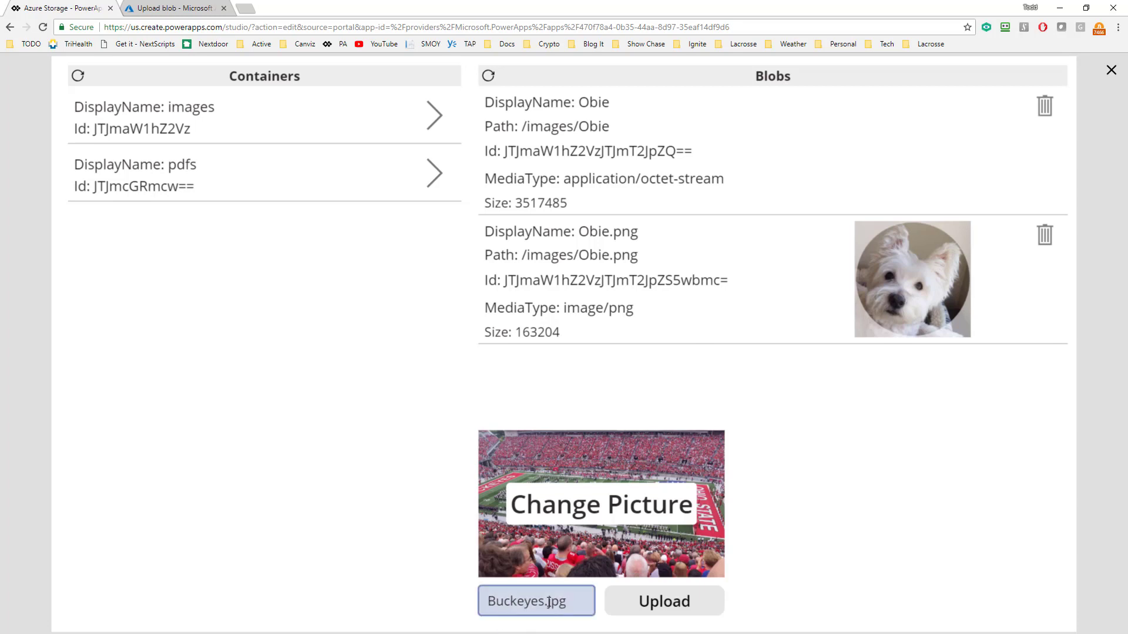
left_click(666, 608)
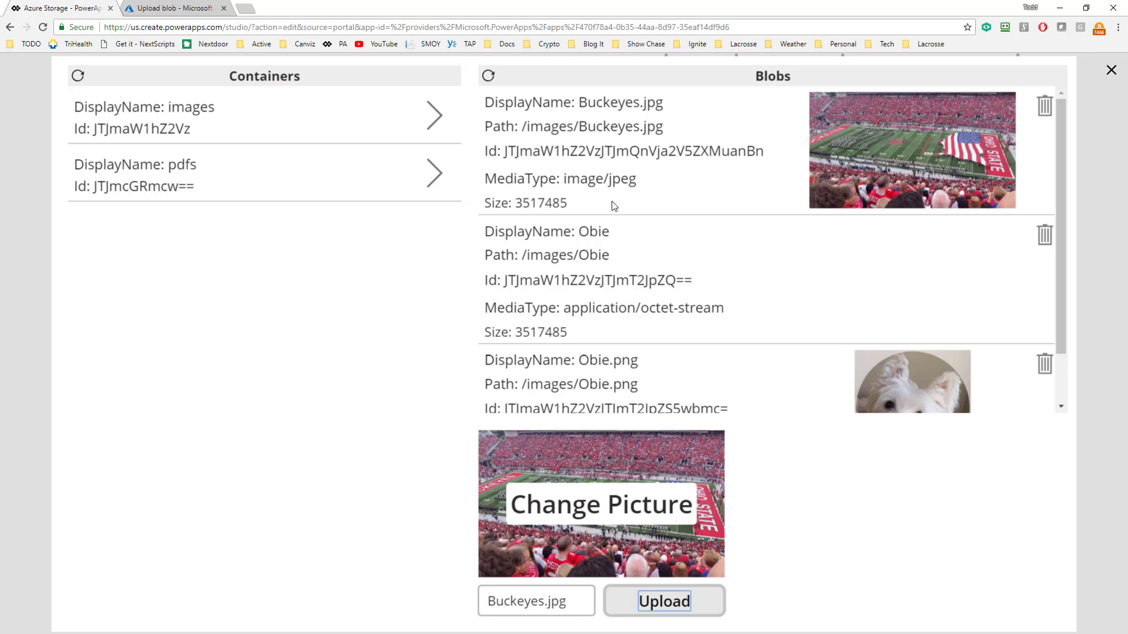
Examine the Buckeyes.jpg blob's media type and compare the previews of the Obie.png, Obie and Buckeyes.jpg blobs.
left_click_drag(609, 179, 638, 177)
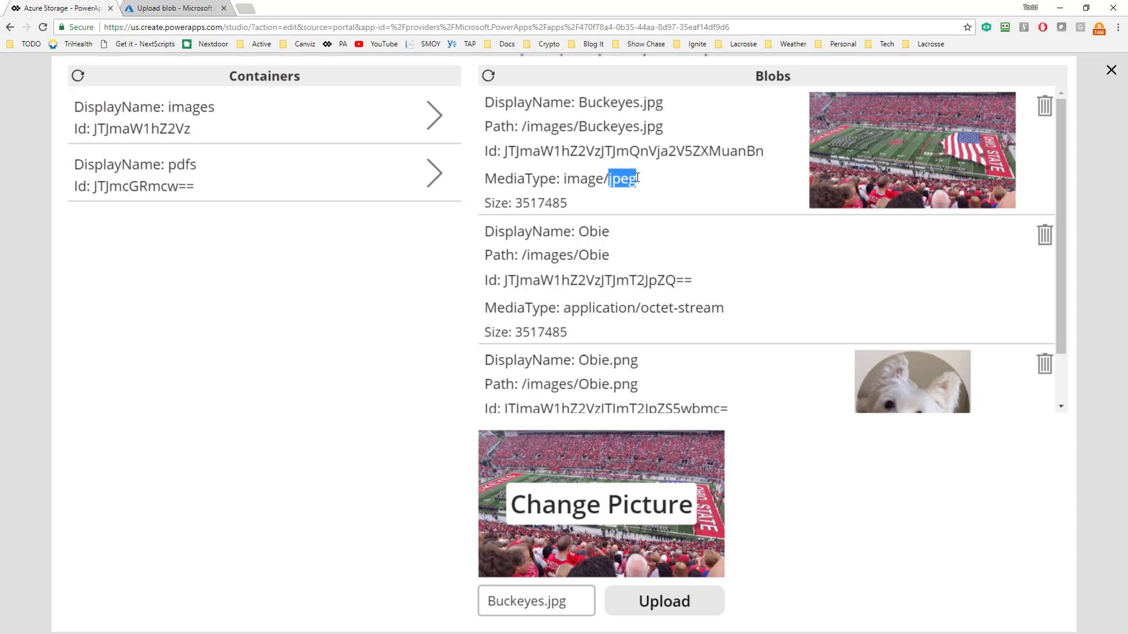
double_click(580, 180)
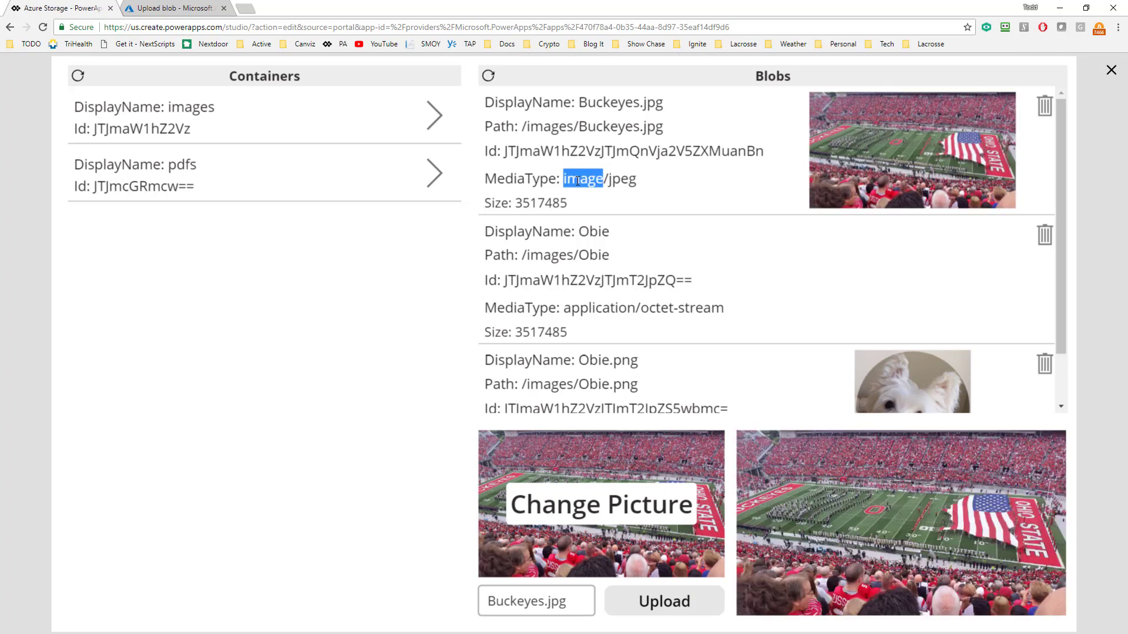
left_click(676, 384)
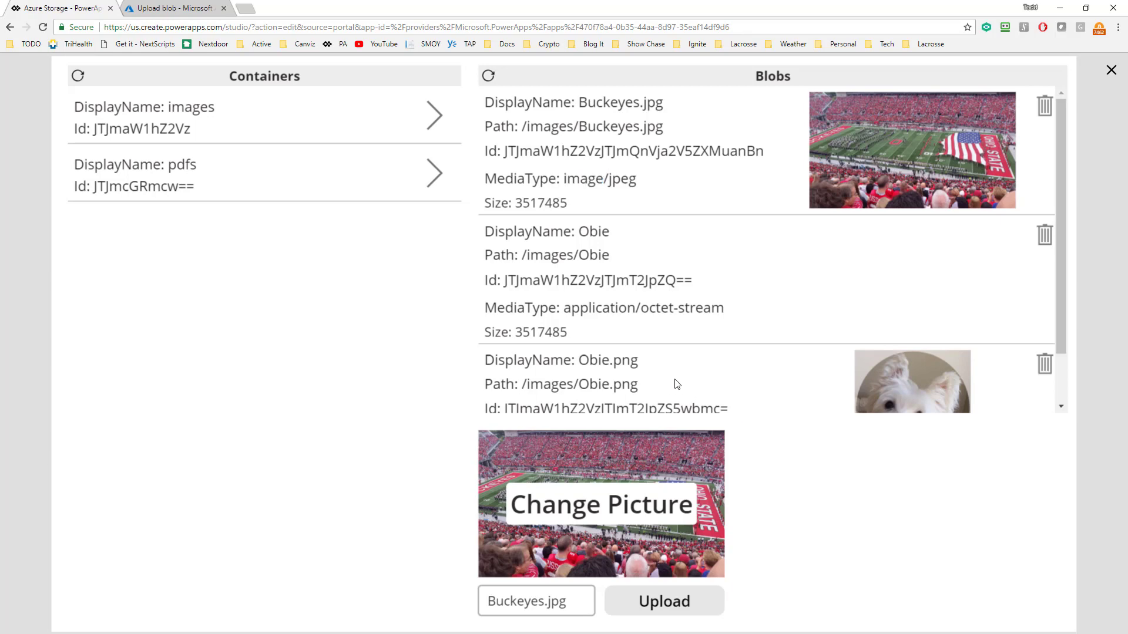
left_click(703, 284)
left_click(698, 160)
Replace the upload file name with "Moab." and change the picture to Moab.jpg from the PowerApps folder.
left_click(573, 605)
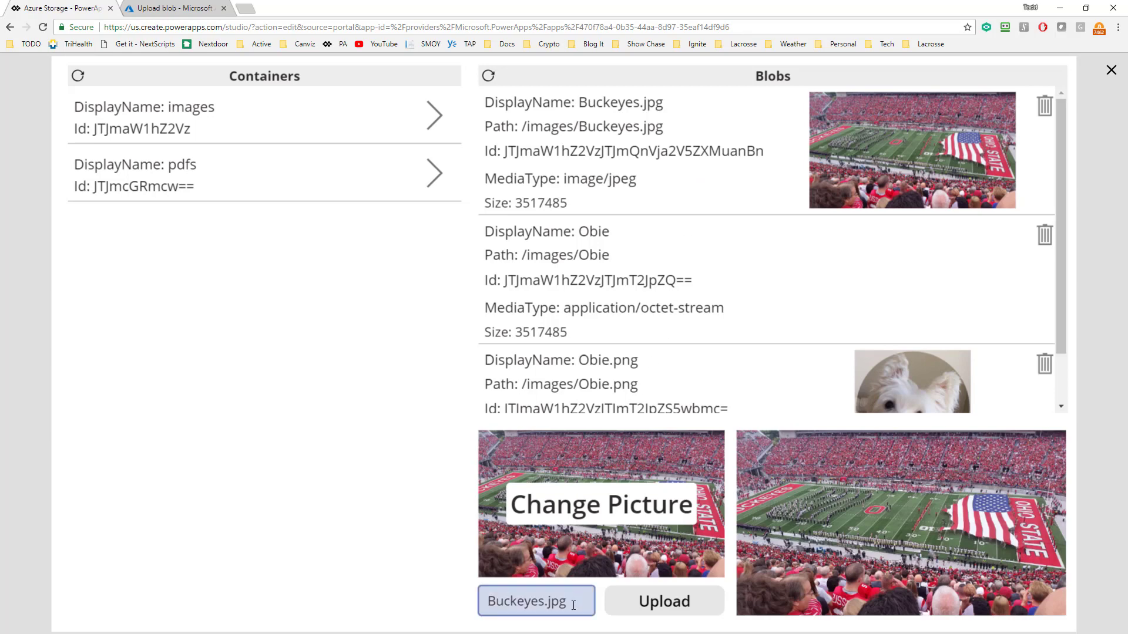
double_click(574, 605)
type("Moab.")
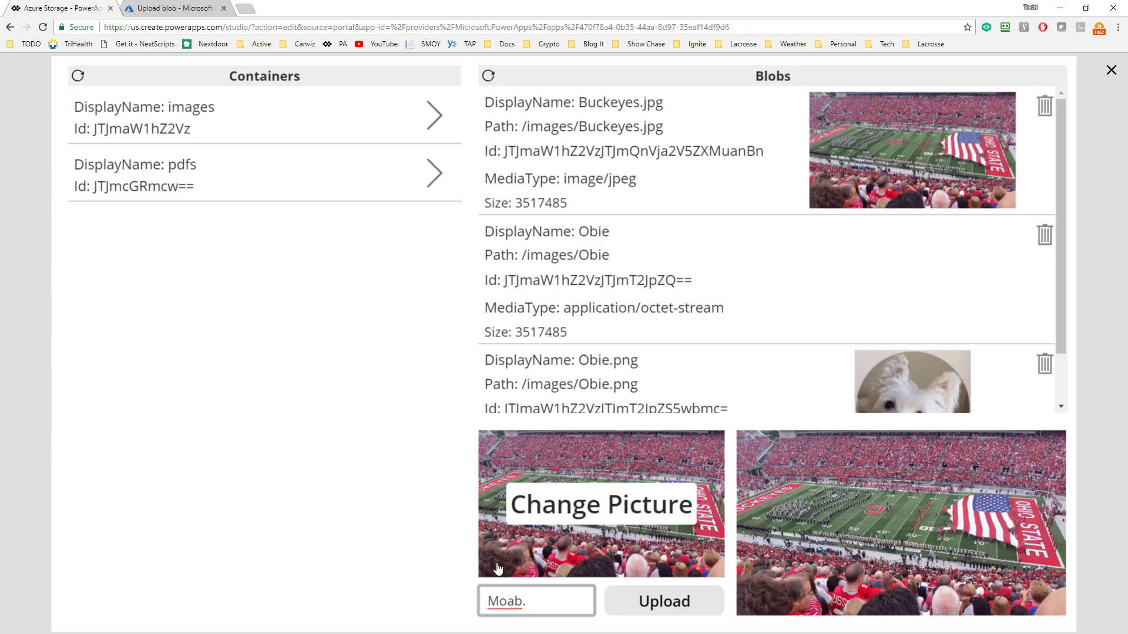
left_click(641, 498)
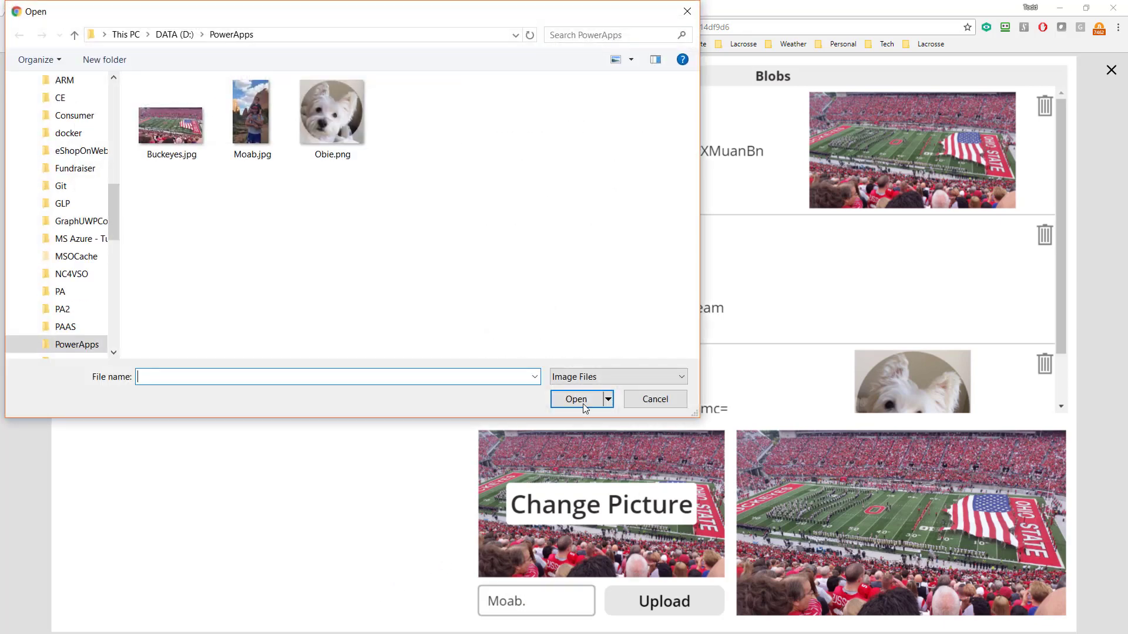
left_click(261, 127)
left_click(577, 399)
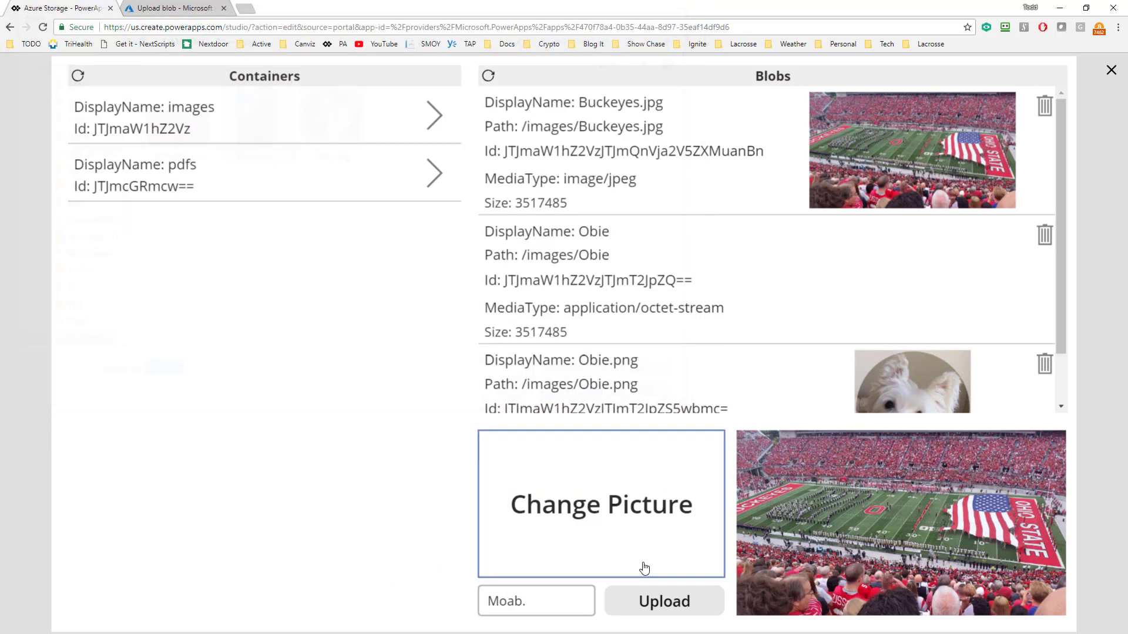
Complete the file name as Moab.jpg, upload the picture, and display the new blob's preview.
left_click(552, 608)
type("jpg")
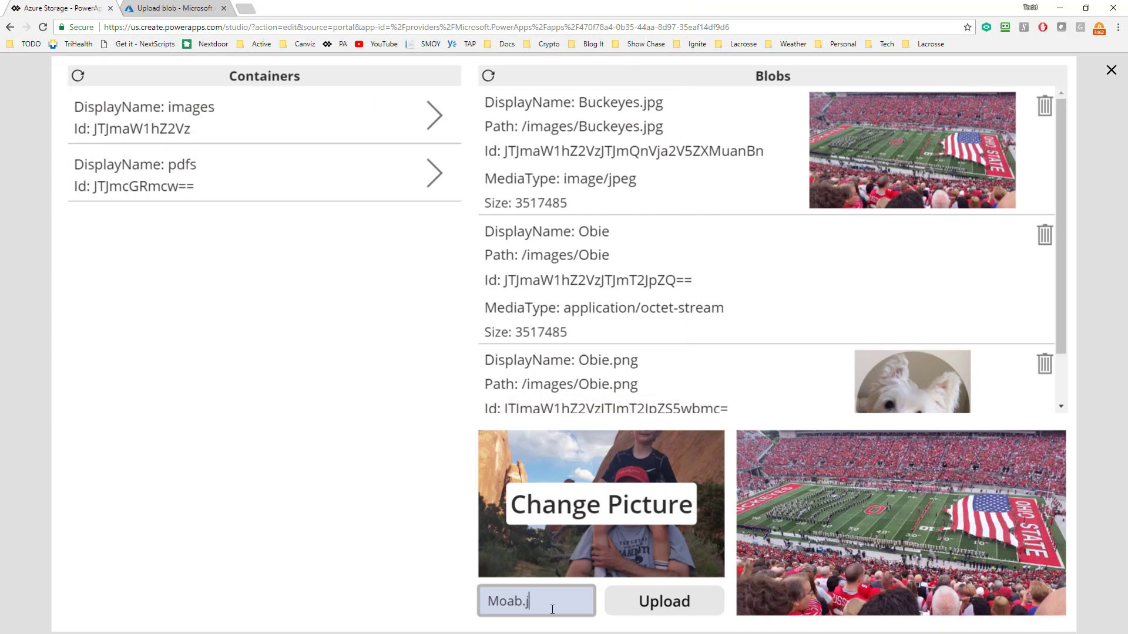
left_click(663, 603)
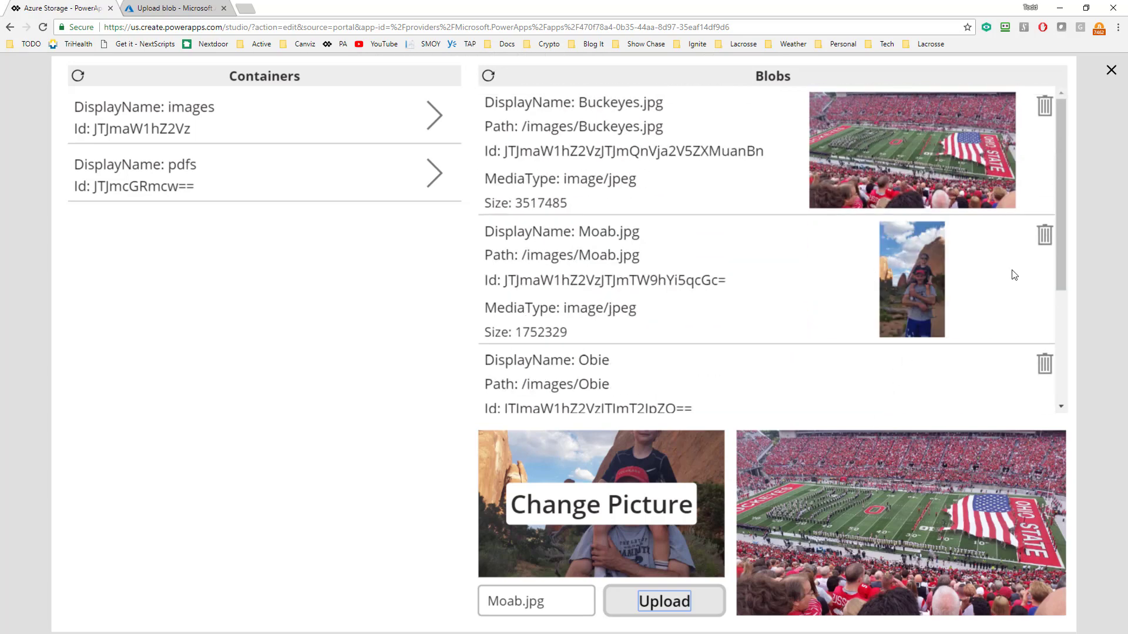
left_click(797, 270)
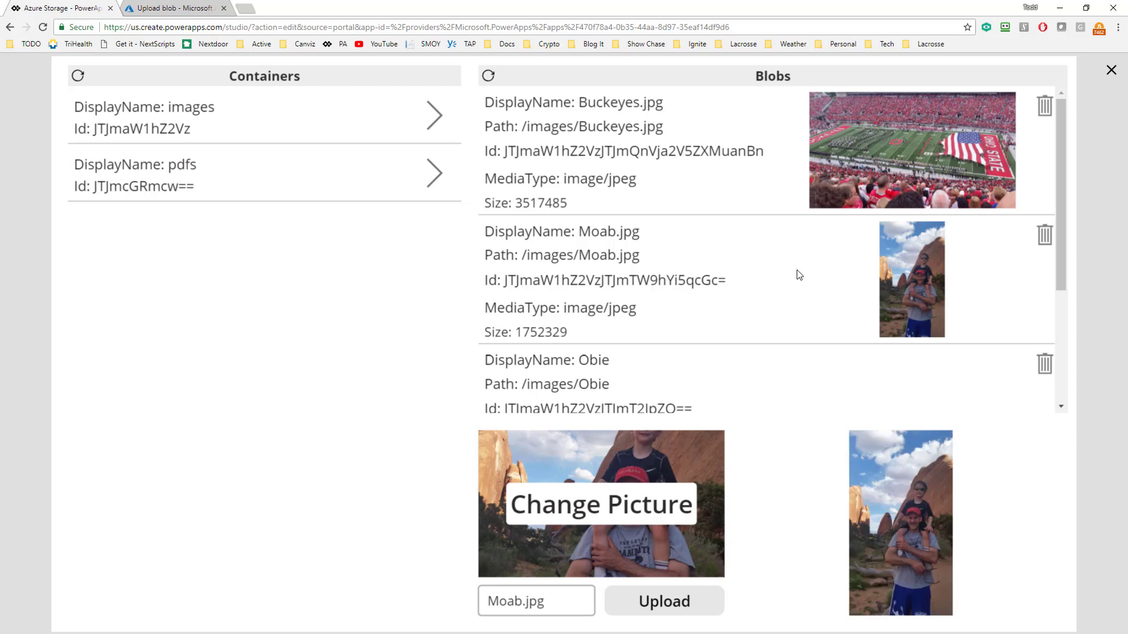